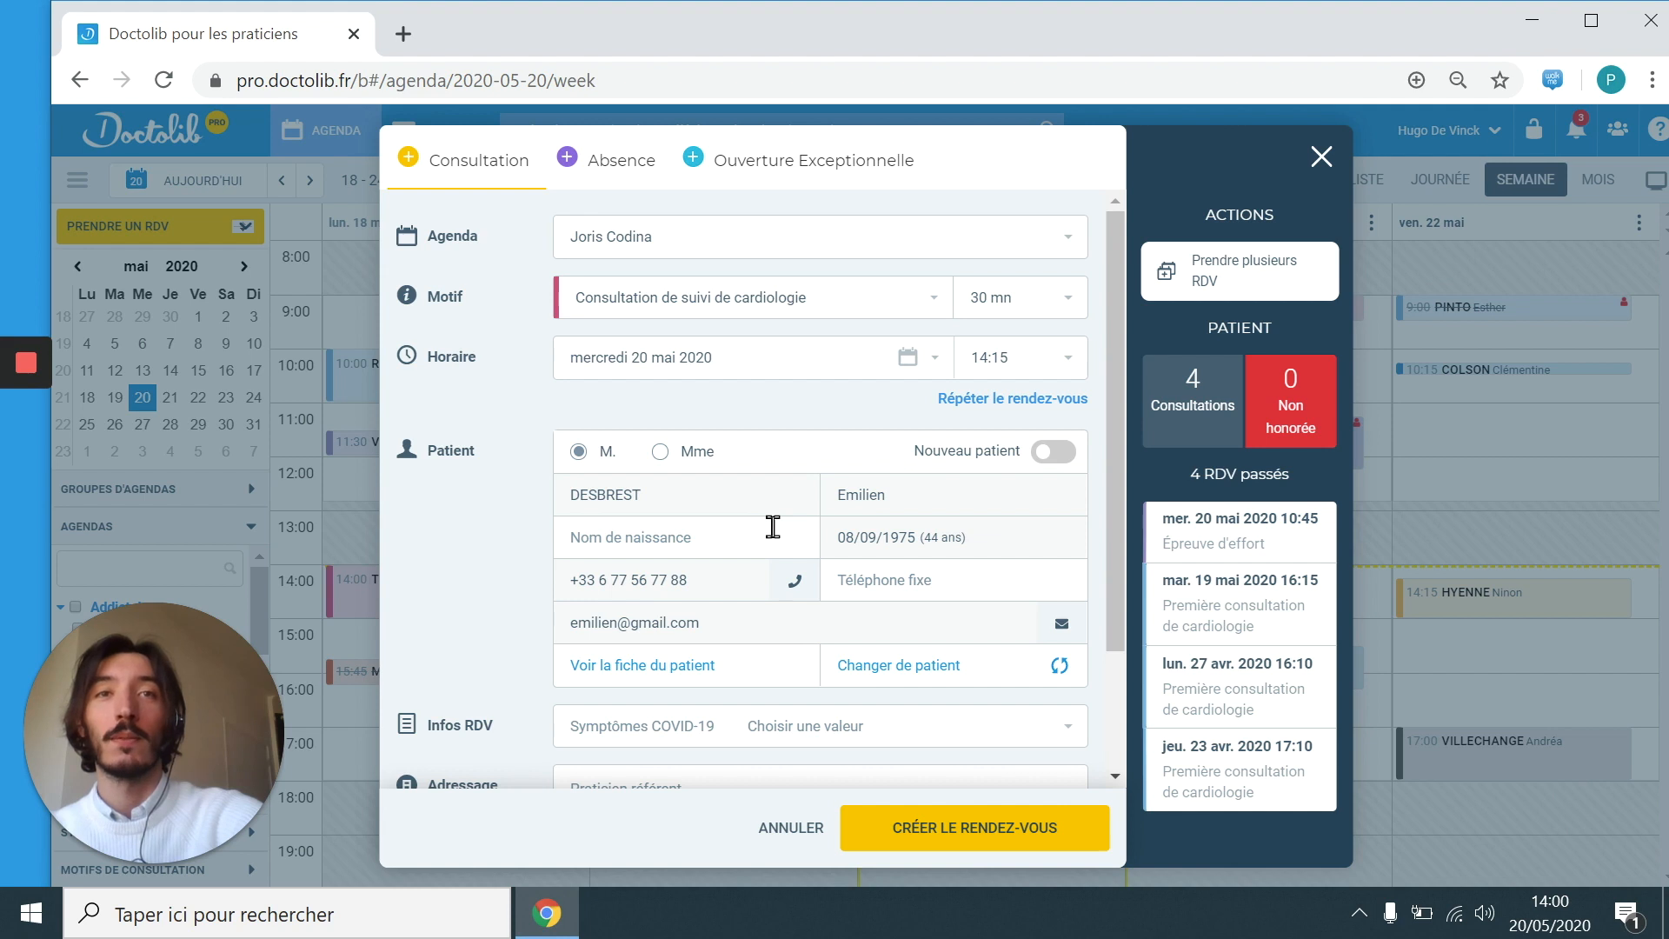
Step: Add the note 'Patient malvoyant.' and create the Wednesday 20 May 14:15 cardiology follow-up
{"action": "scroll", "coordinate": [773, 526], "scroll_direction": "down", "scroll_amount": 2}
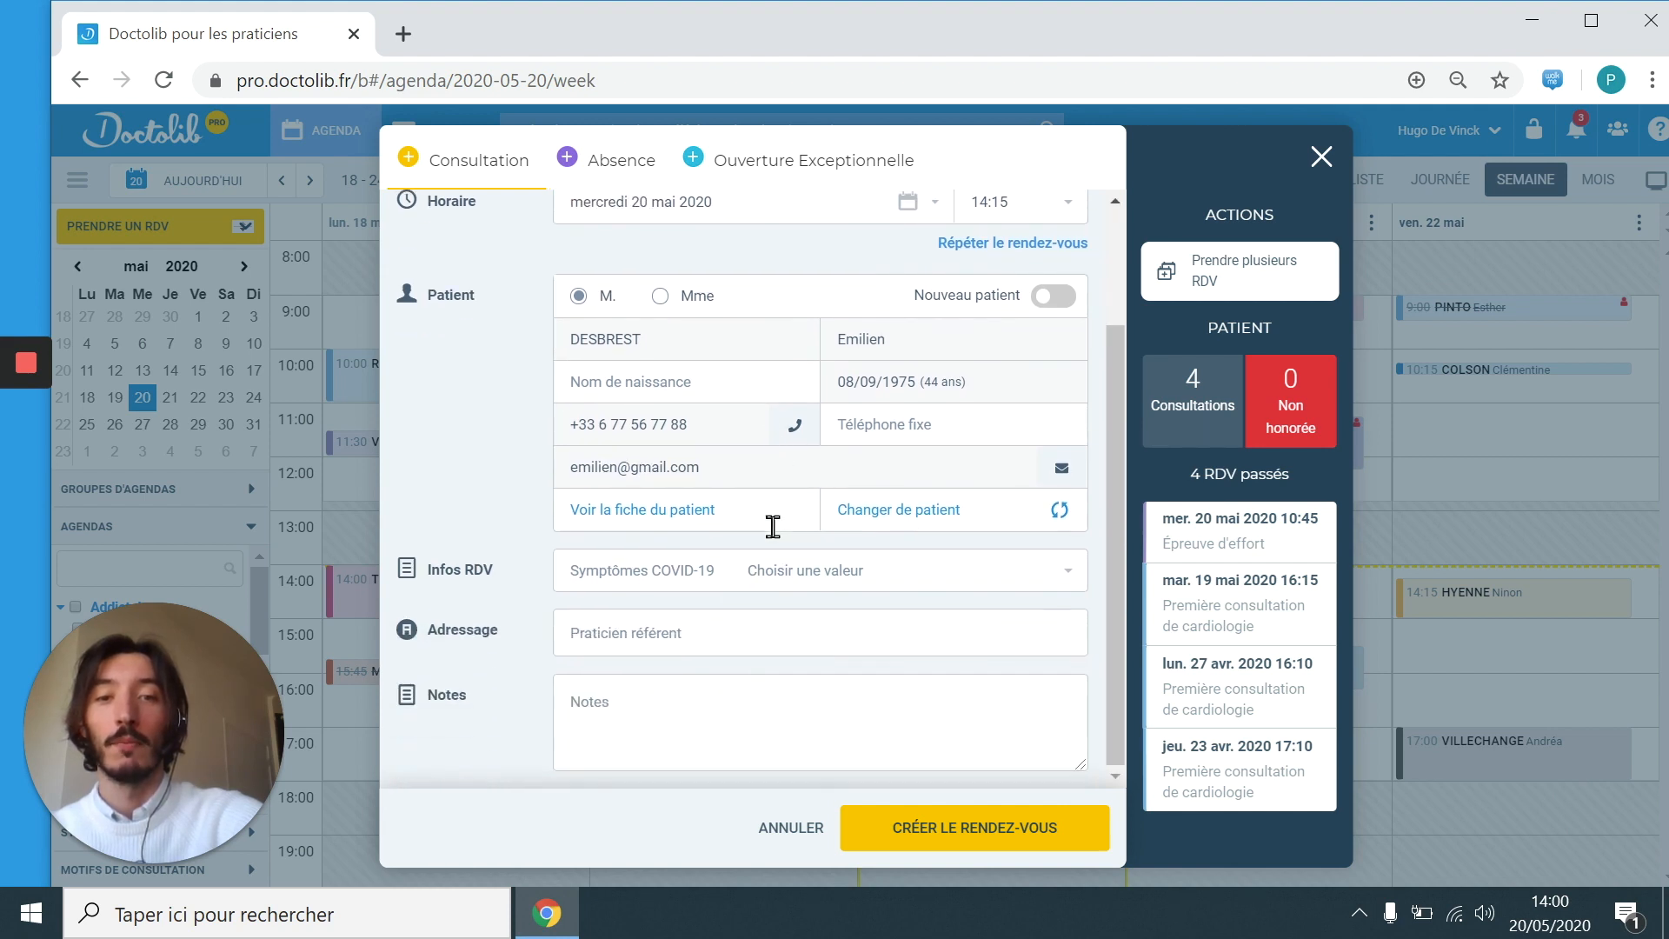
{"action": "left_click", "coordinate": [790, 695]}
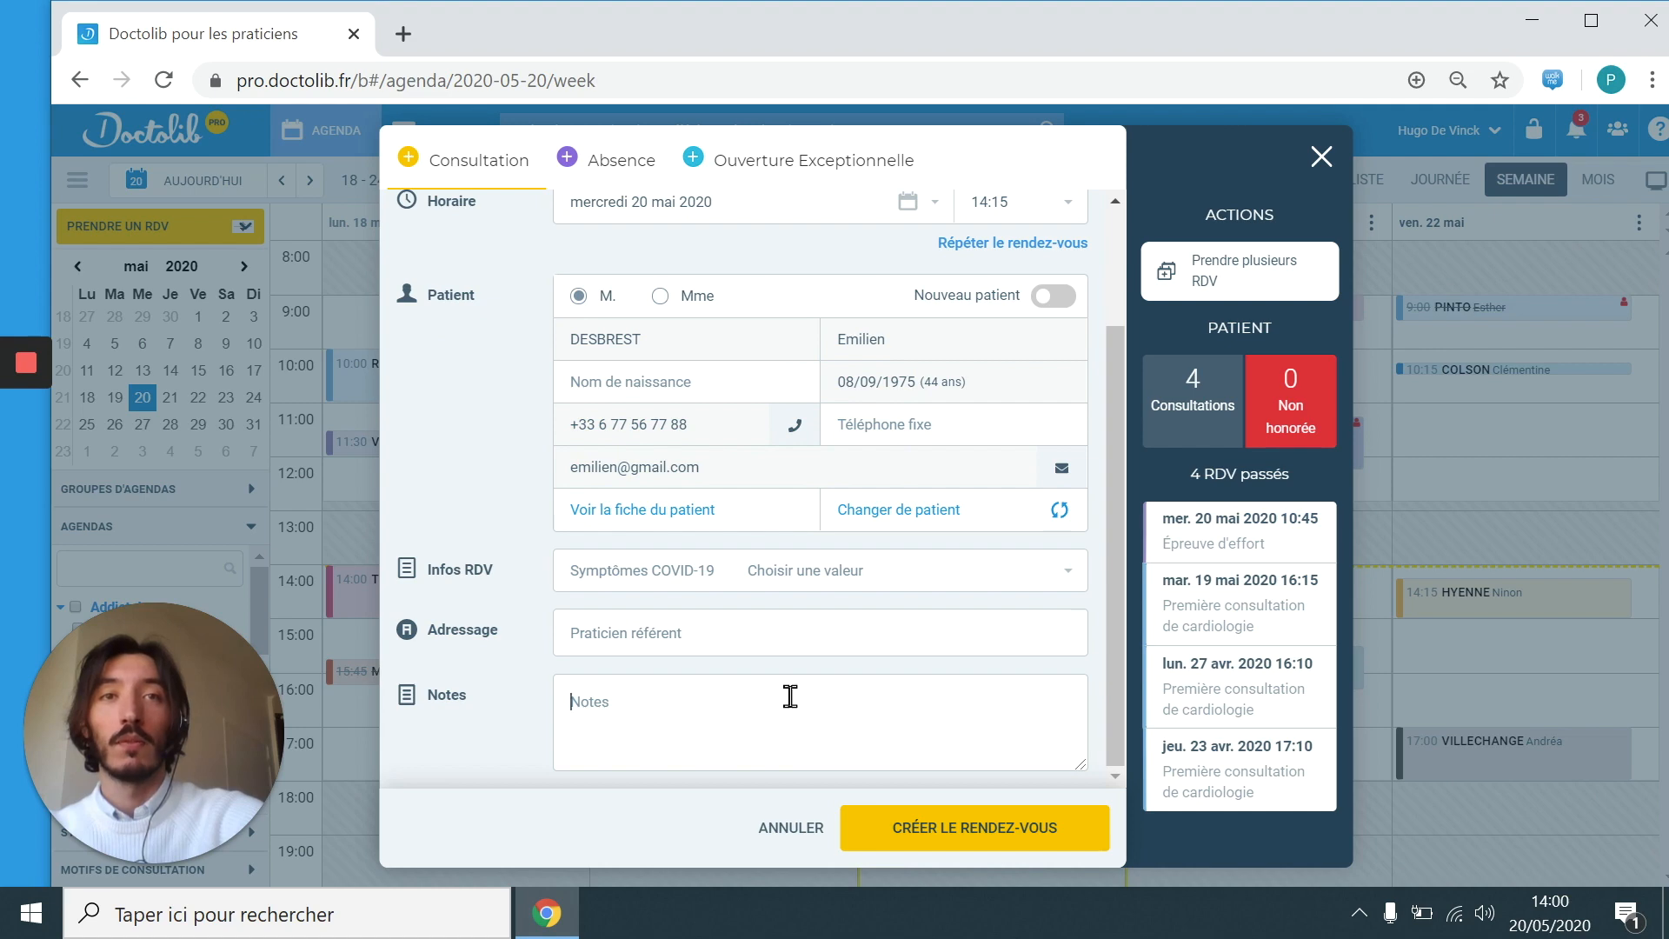
{"action": "type", "text": "Patient malvoyant."}
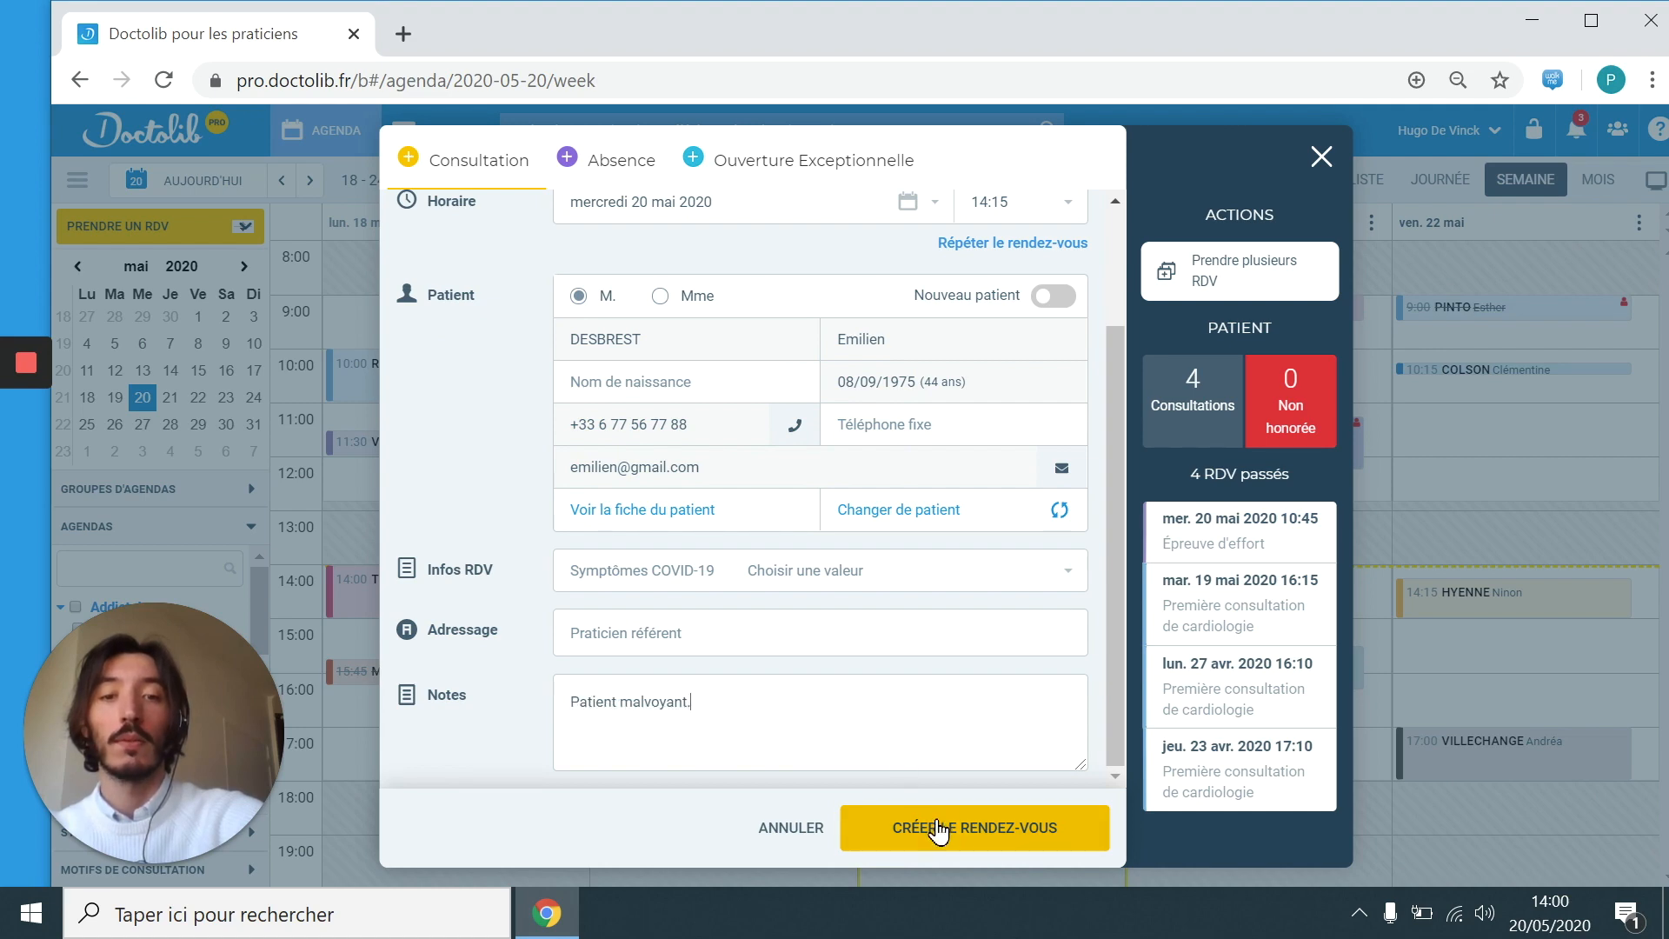
{"action": "left_click", "coordinate": [947, 831]}
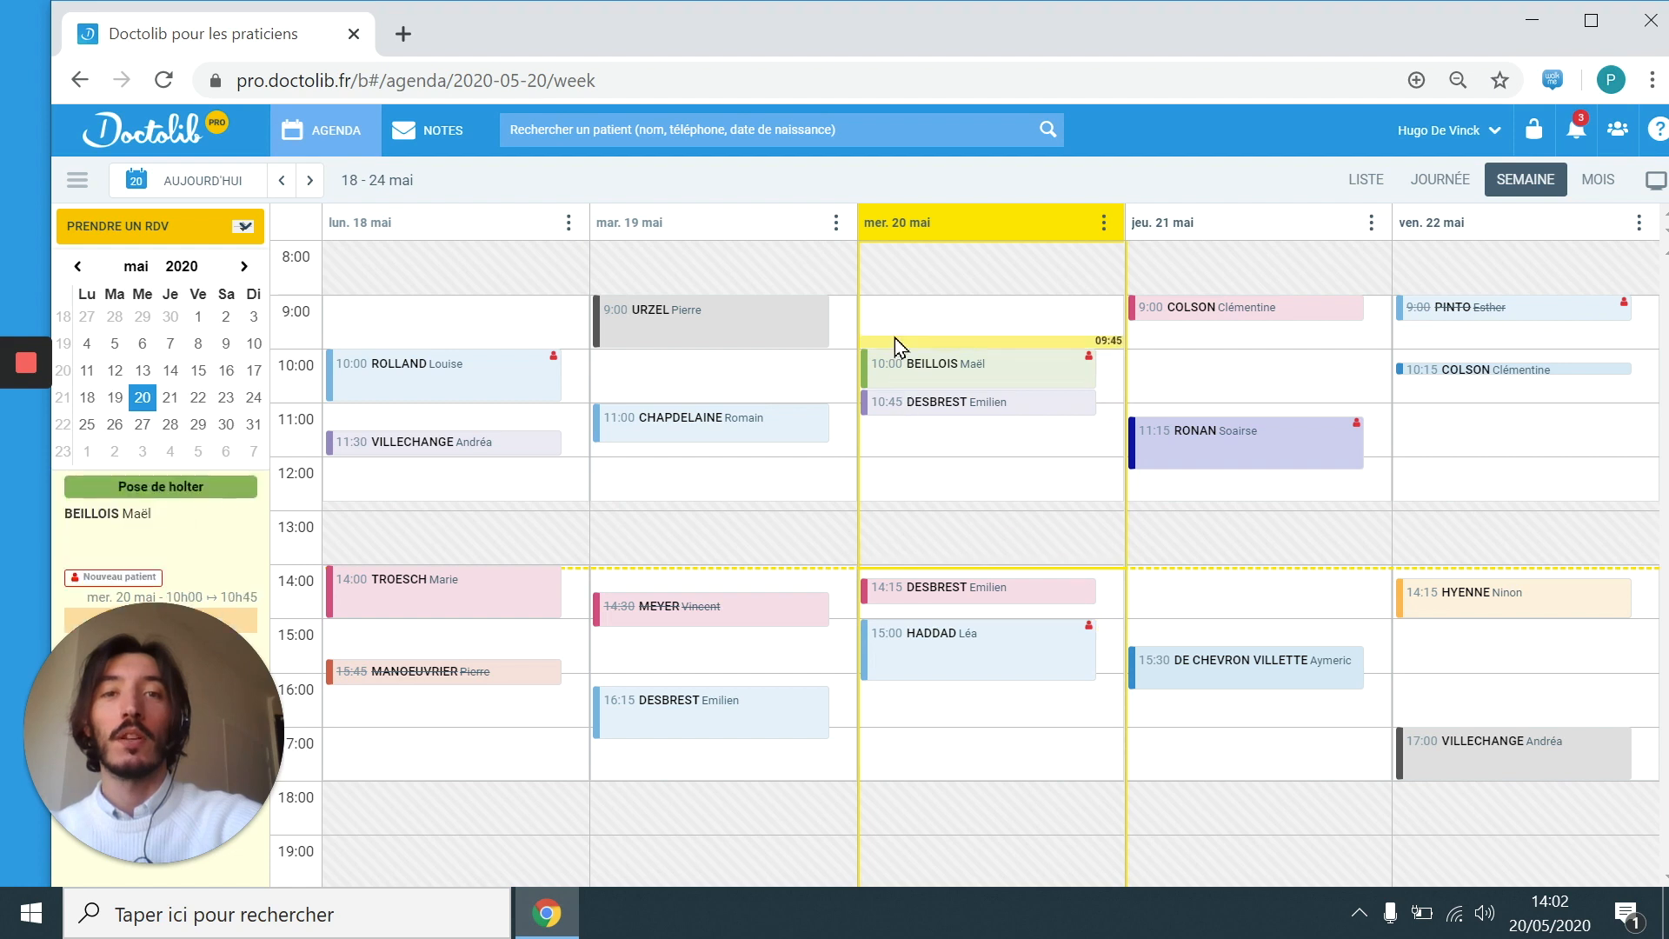
Step: Find the patient by birth date and open their summary card showing 20 May 2020 appointments
{"action": "left_click", "coordinate": [868, 133]}
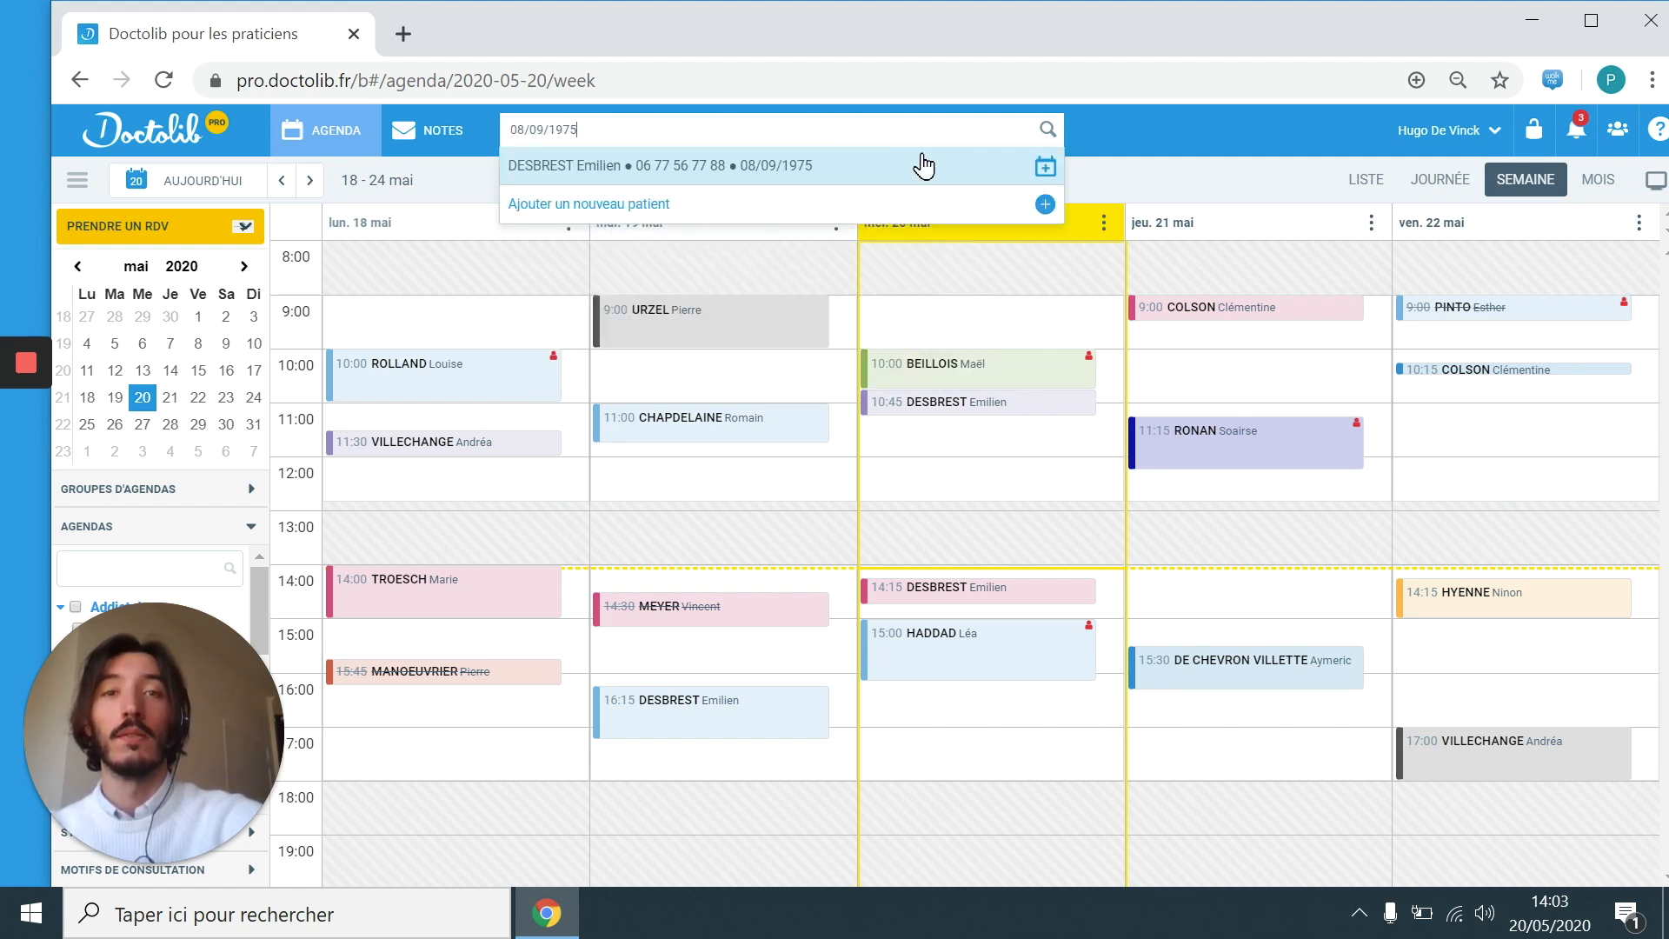
{"action": "left_click", "coordinate": [1041, 170]}
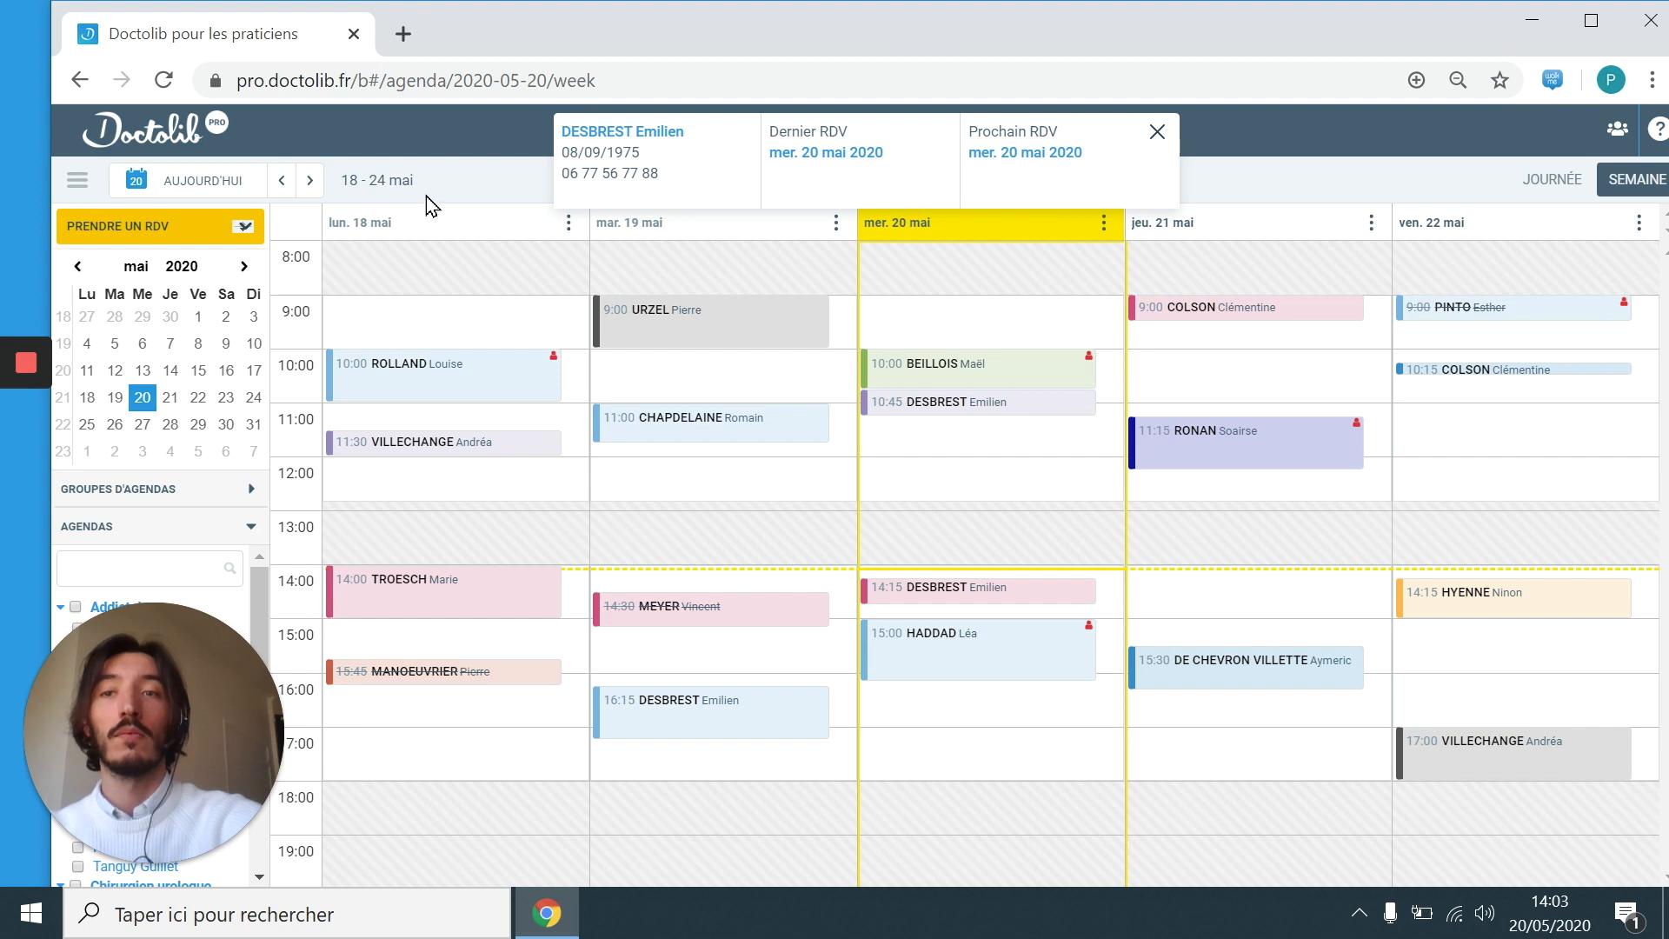
Step: Book an Écho cardiaque appointment for the patient in the Wednesday 16:15 slot
{"action": "left_click", "coordinate": [243, 227]}
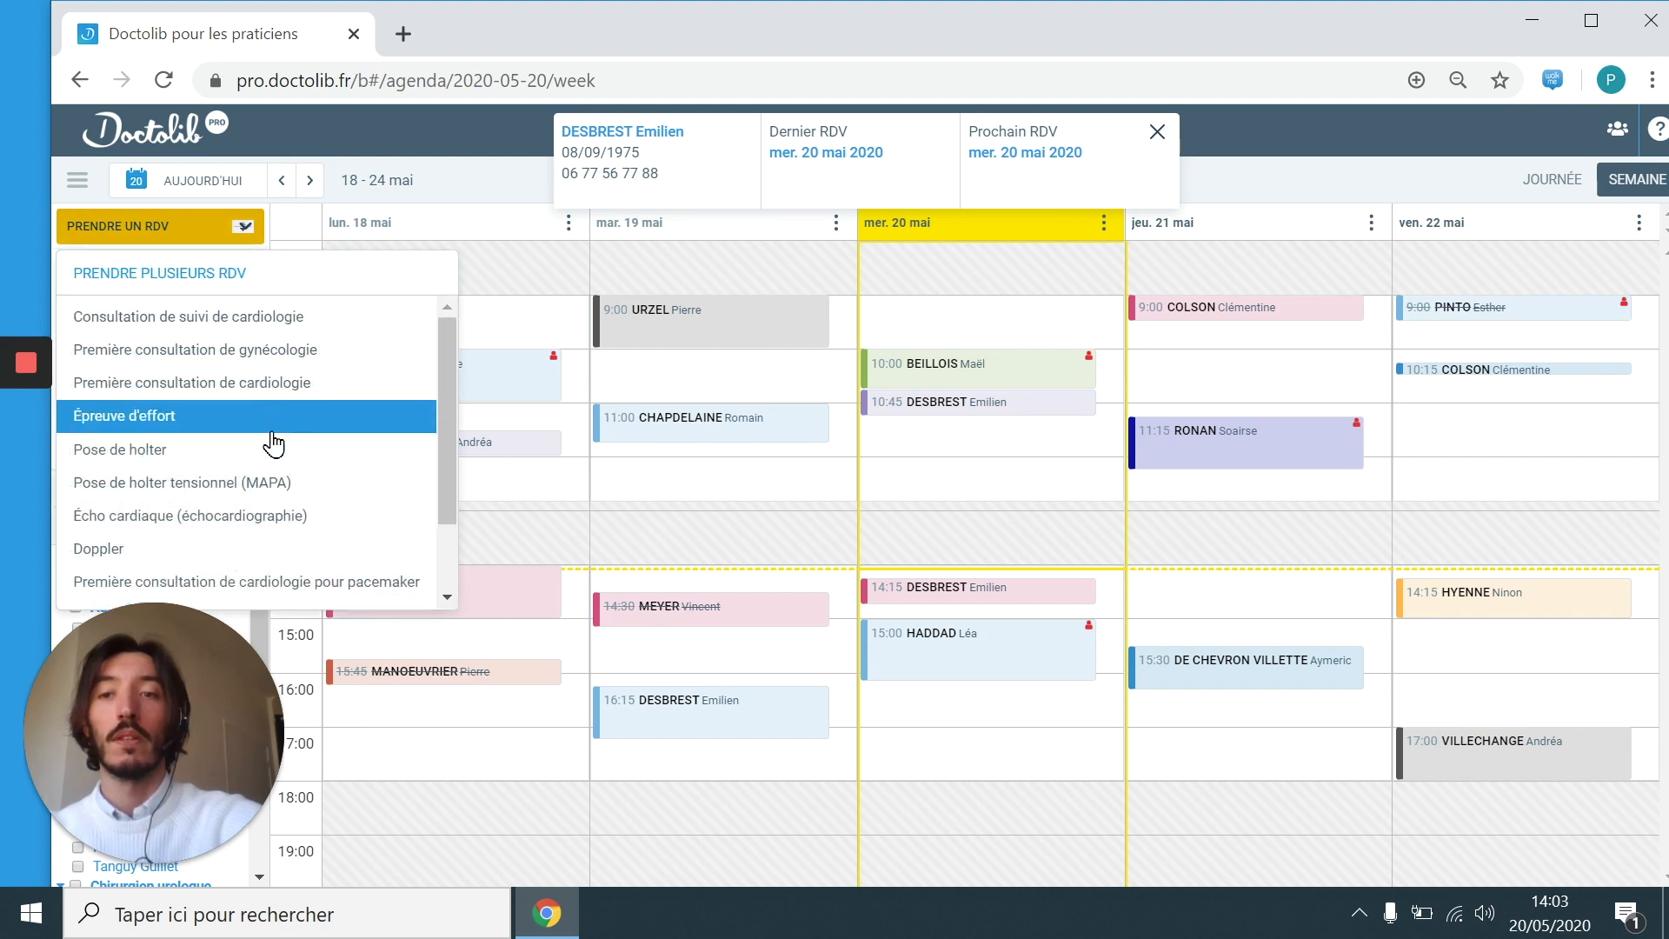
{"action": "left_click", "coordinate": [294, 515]}
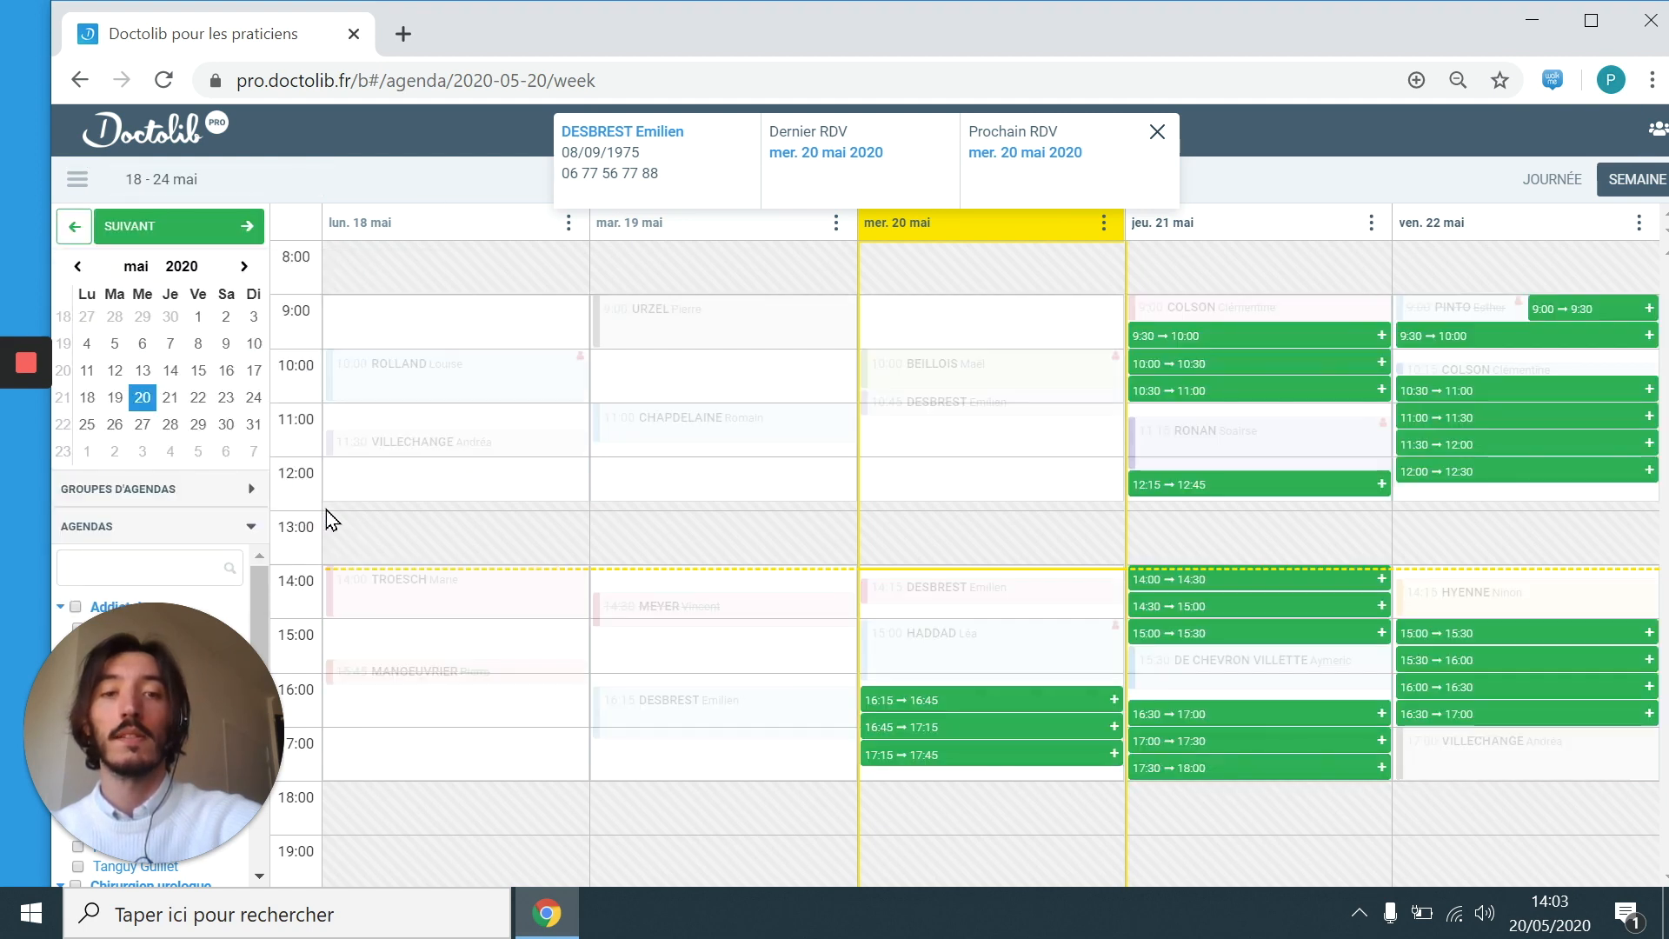
{"action": "left_click", "coordinate": [972, 714]}
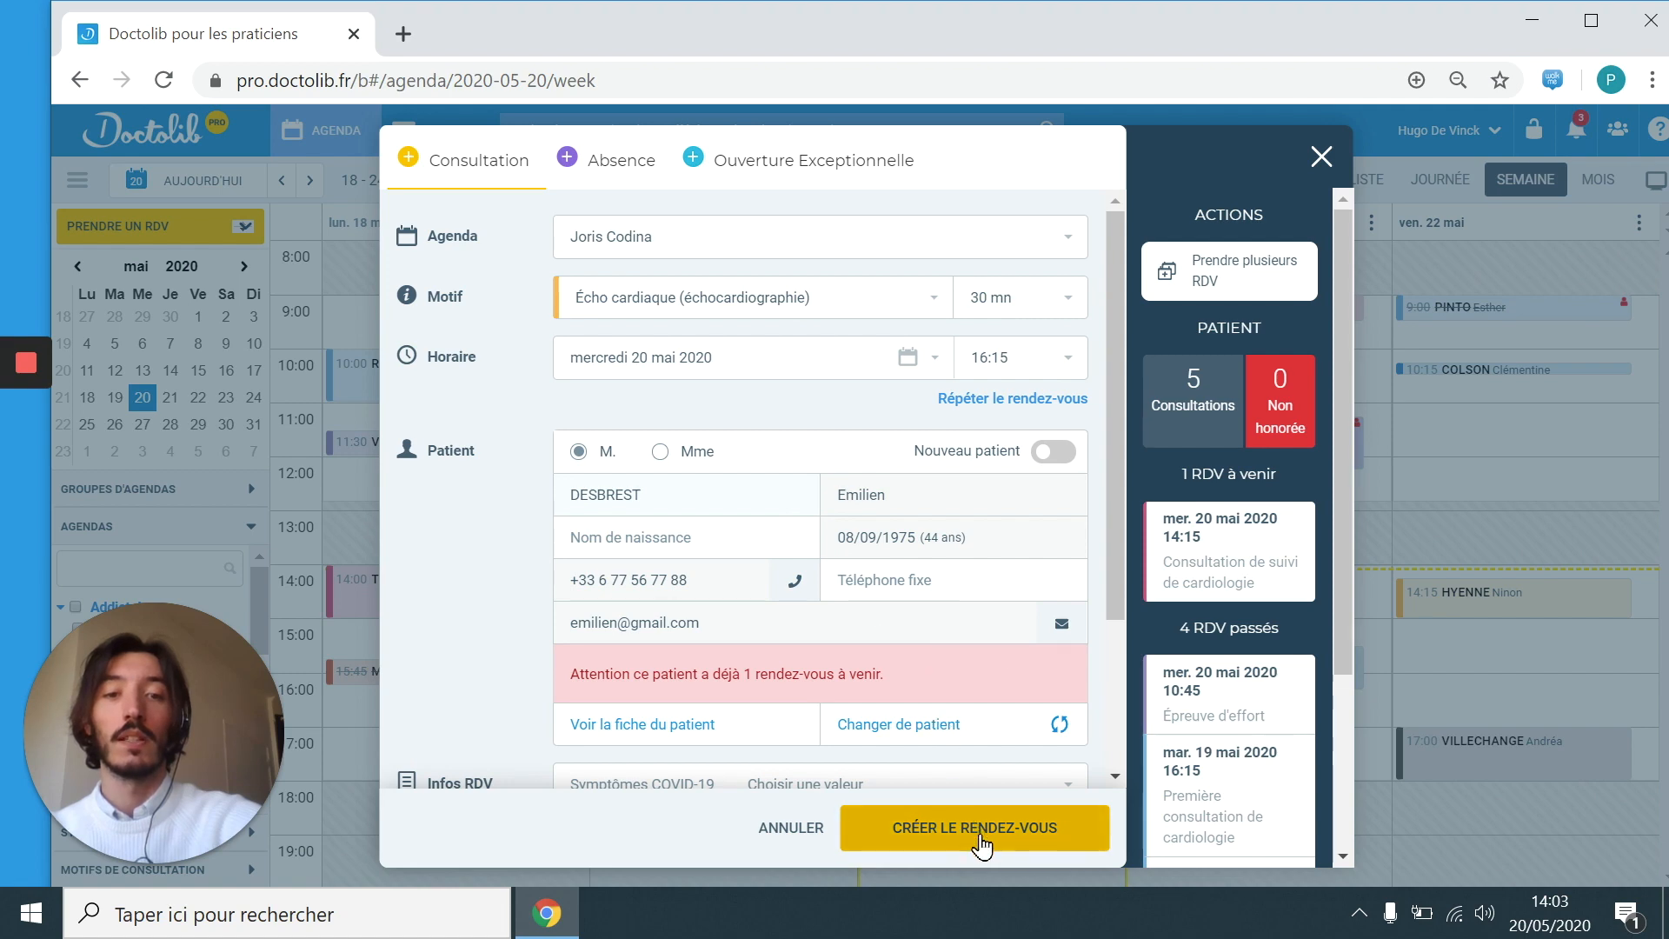
{"action": "left_click", "coordinate": [980, 850]}
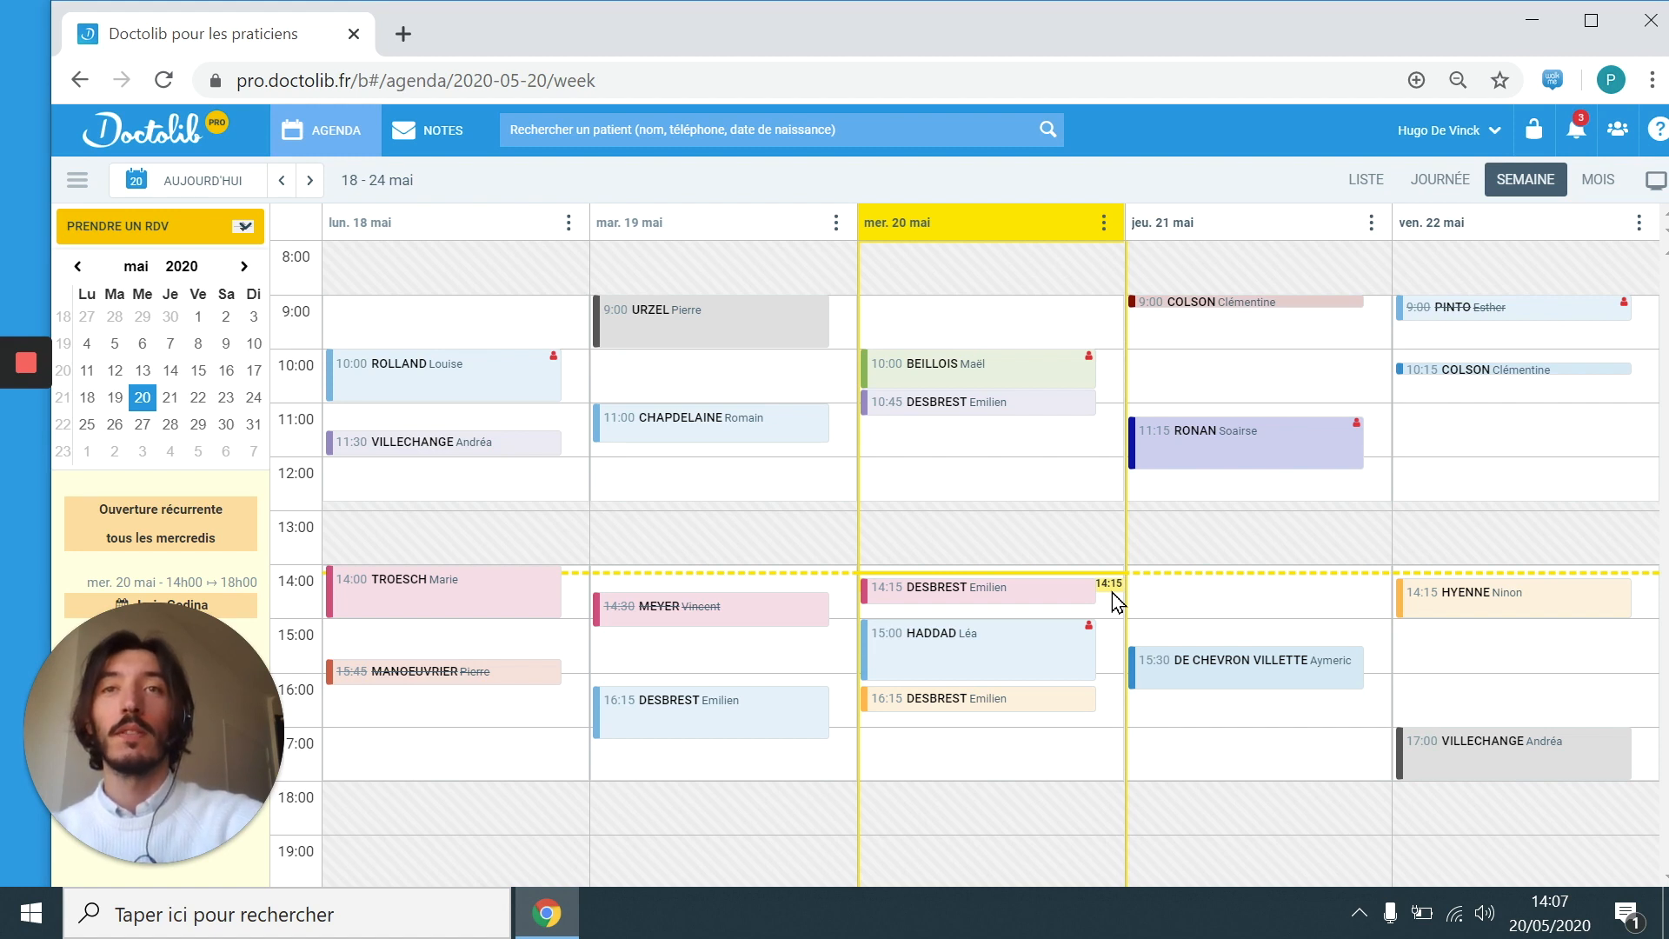
Step: Start a multi-appointment series and select the Thursday 9:15 and 12:15 slots
{"action": "left_click", "coordinate": [198, 228]}
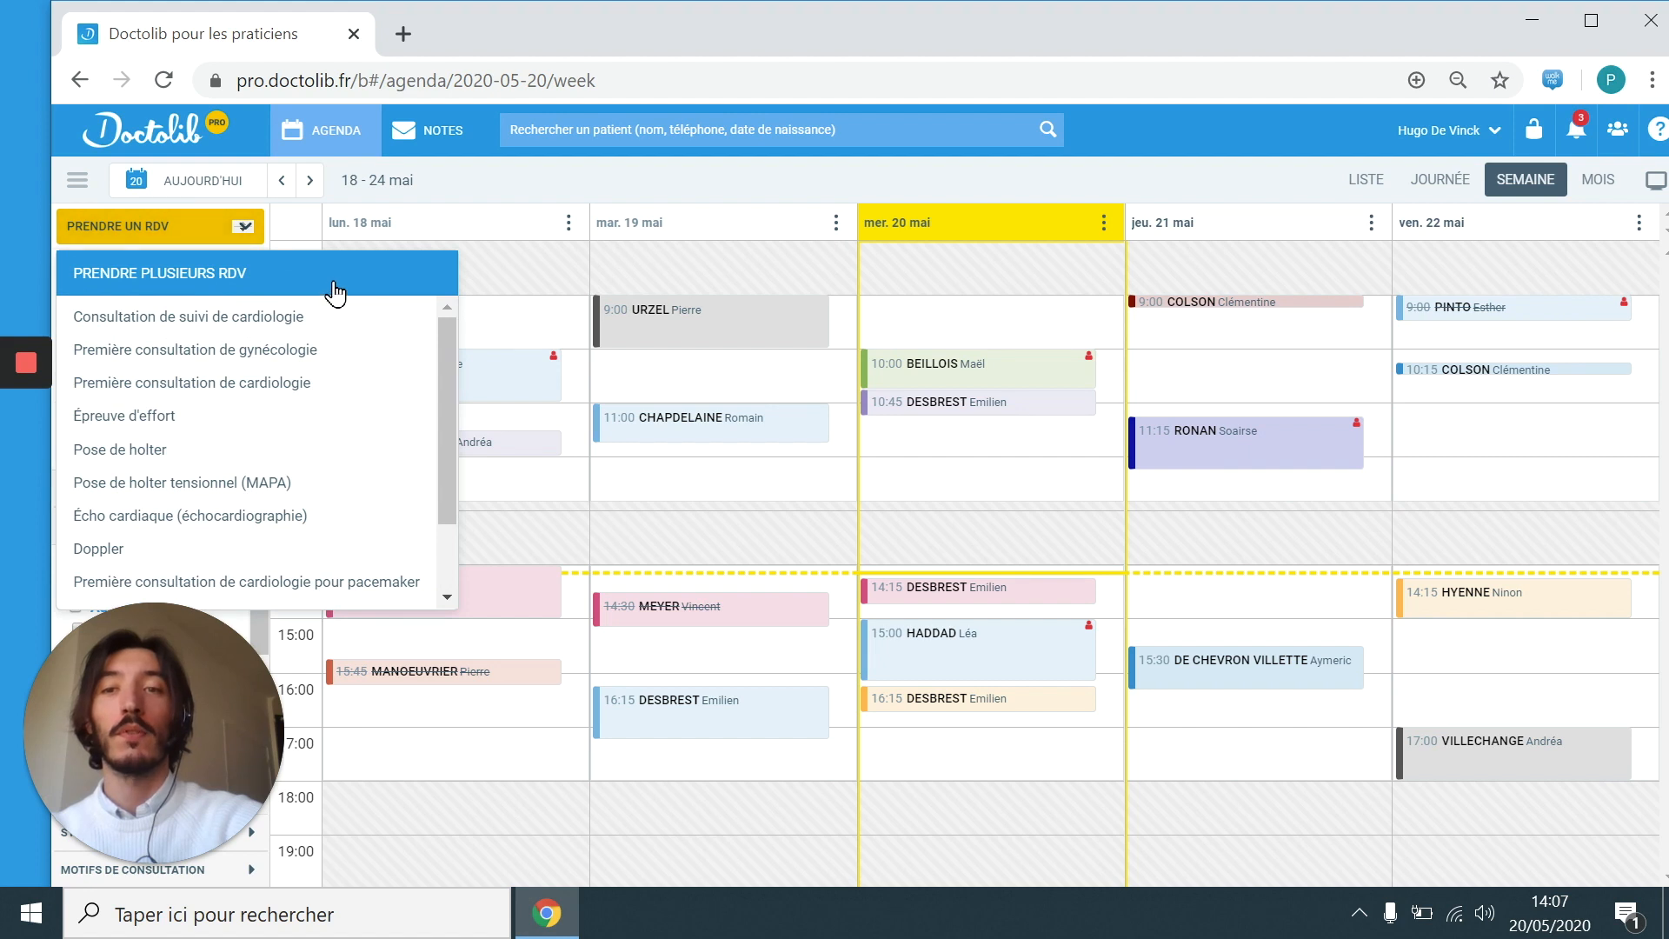
{"action": "left_click", "coordinate": [331, 285]}
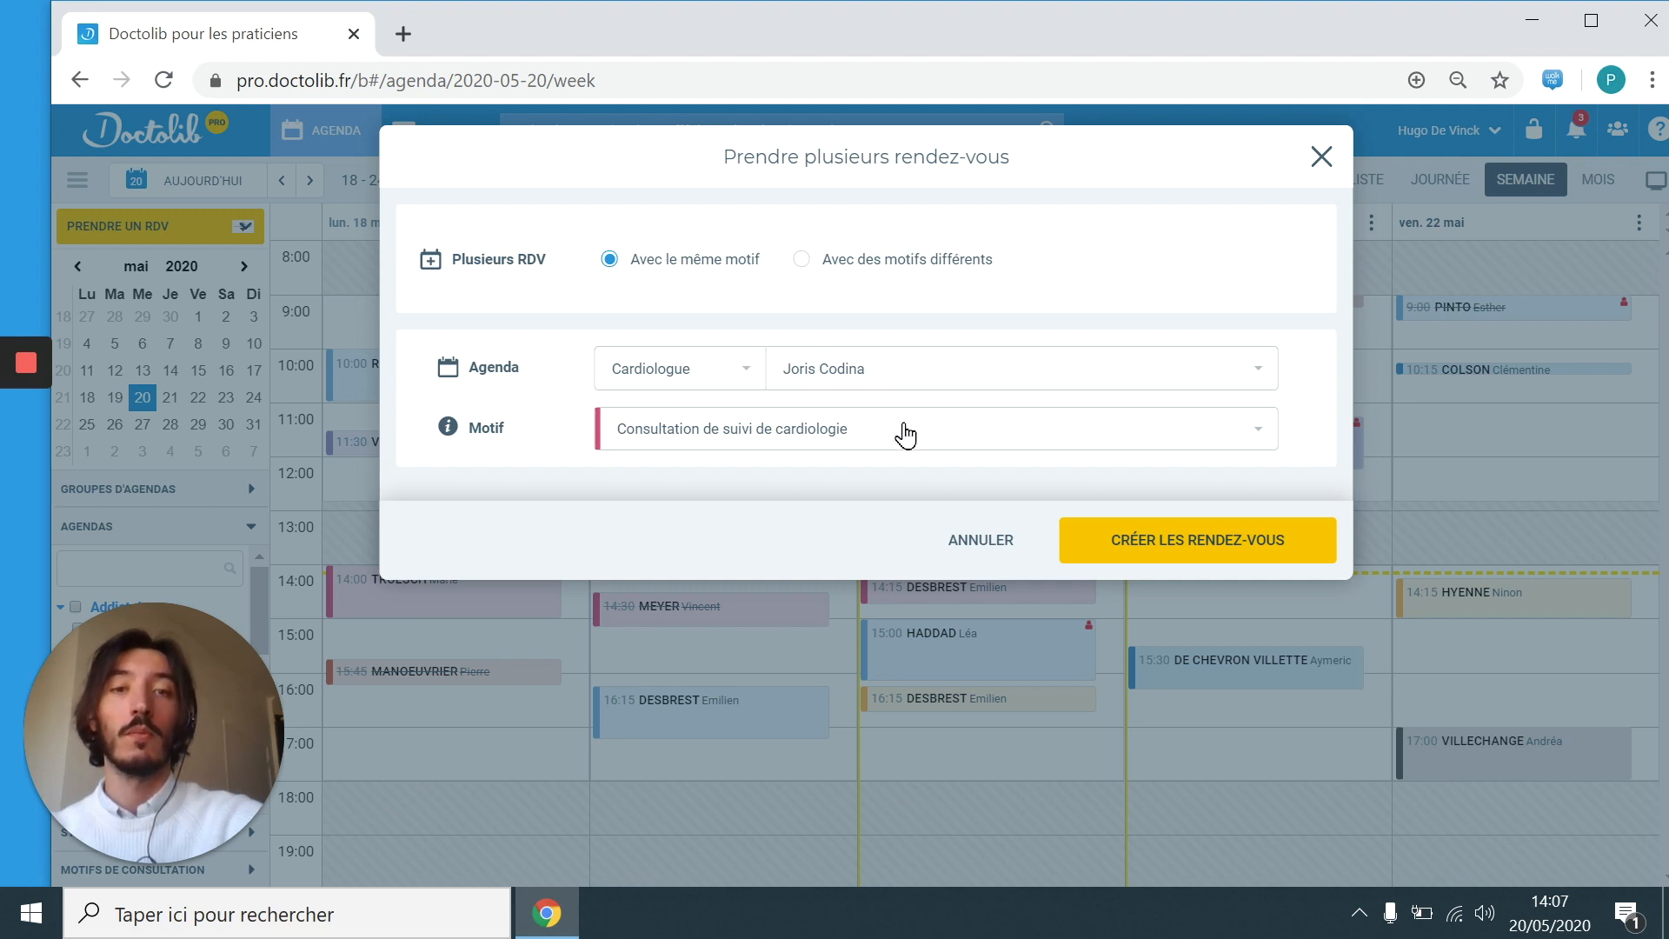
{"action": "left_click", "coordinate": [1210, 563]}
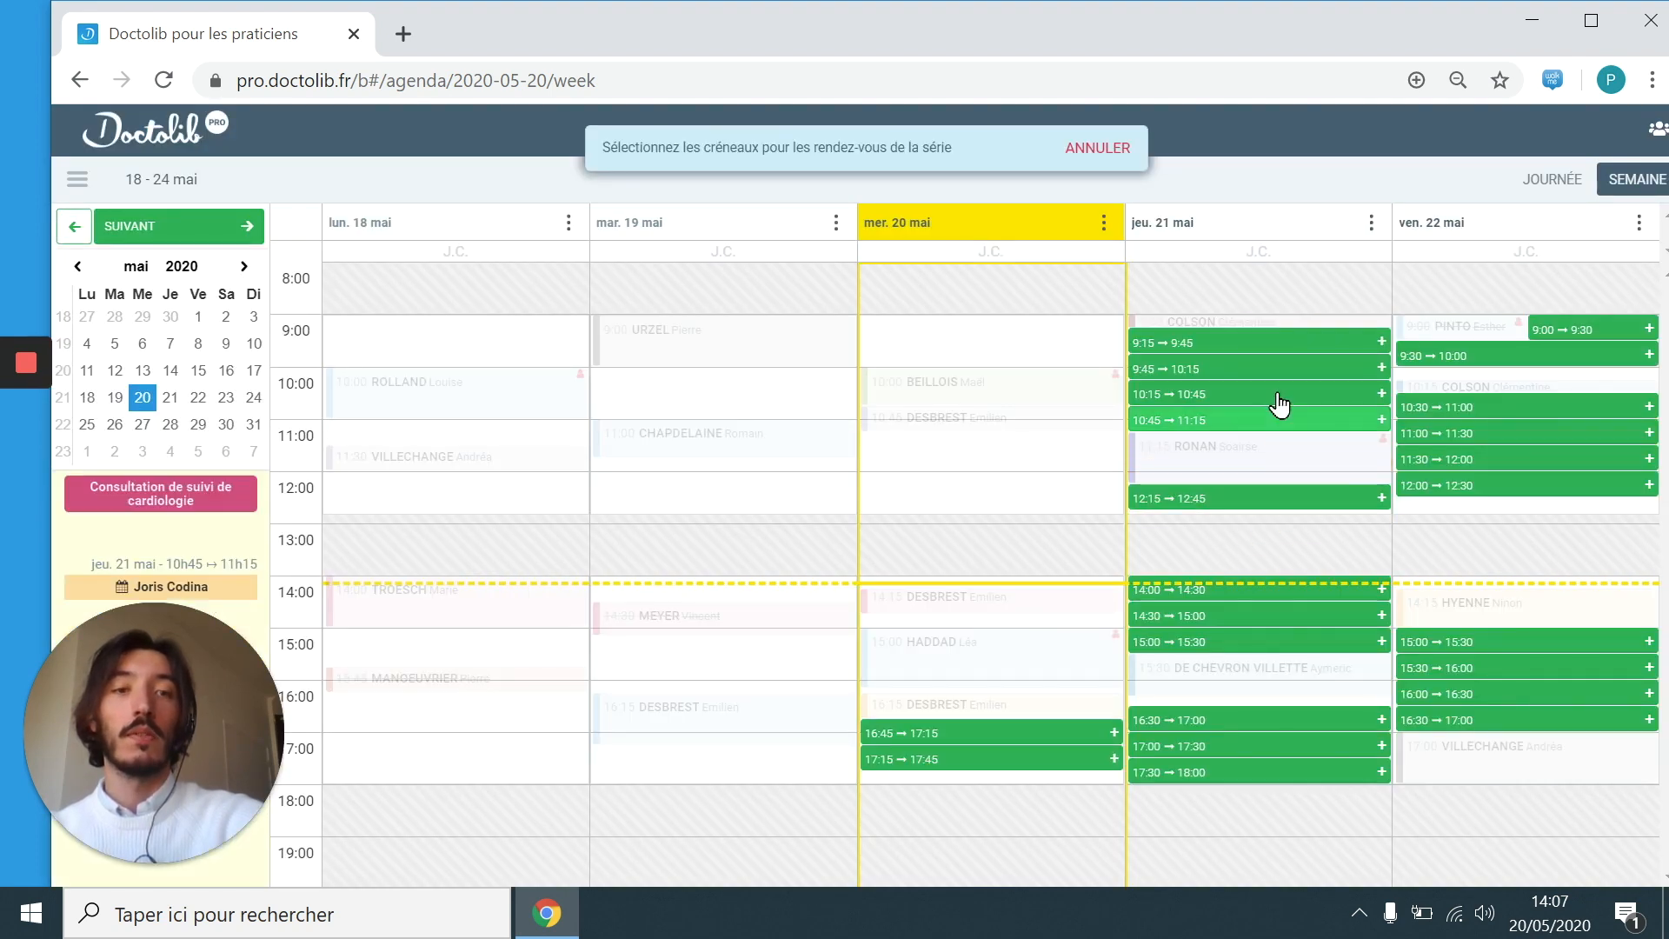
{"action": "left_click", "coordinate": [1284, 358]}
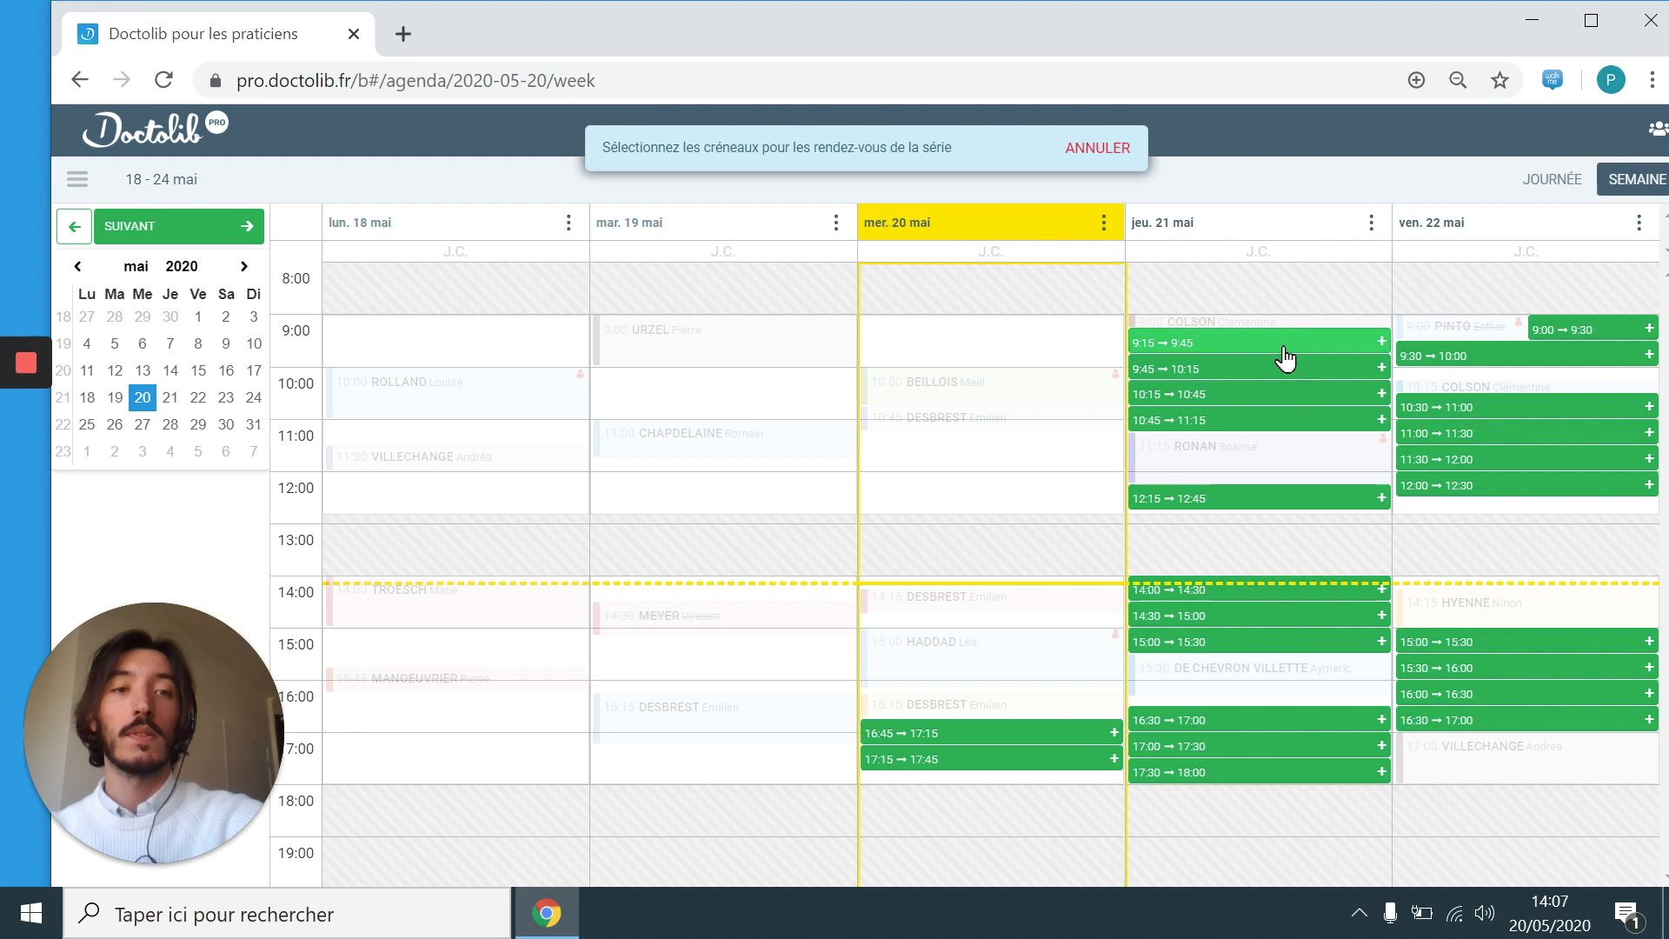
{"action": "left_click", "coordinate": [1256, 499]}
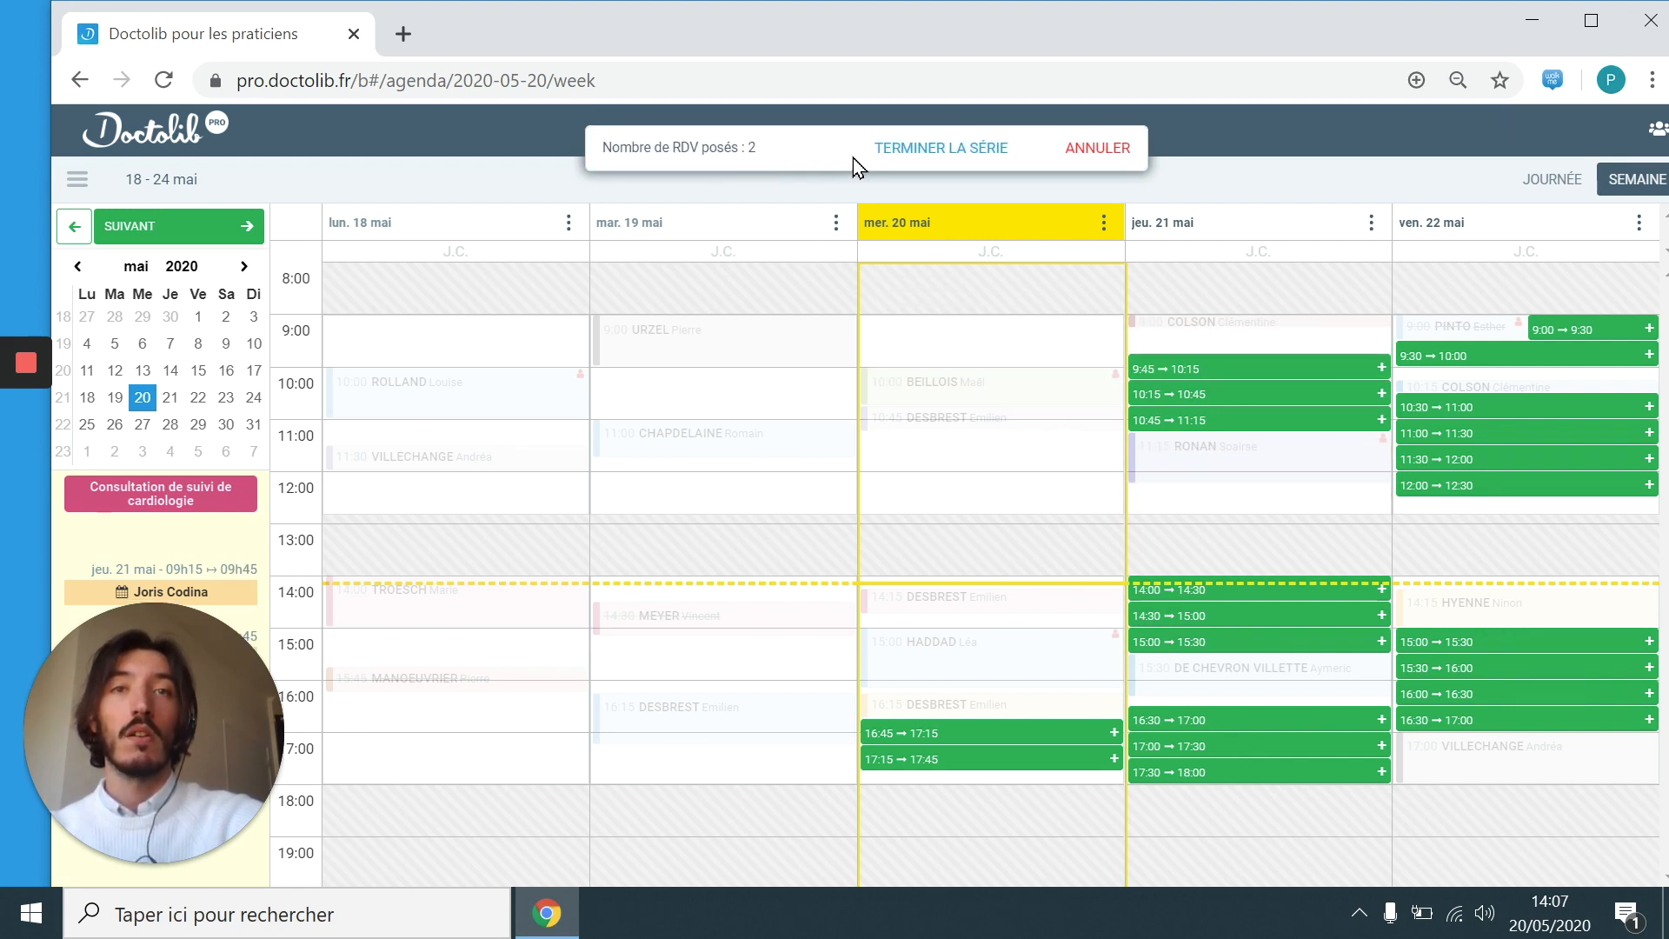
{"action": "left_click", "coordinate": [885, 155]}
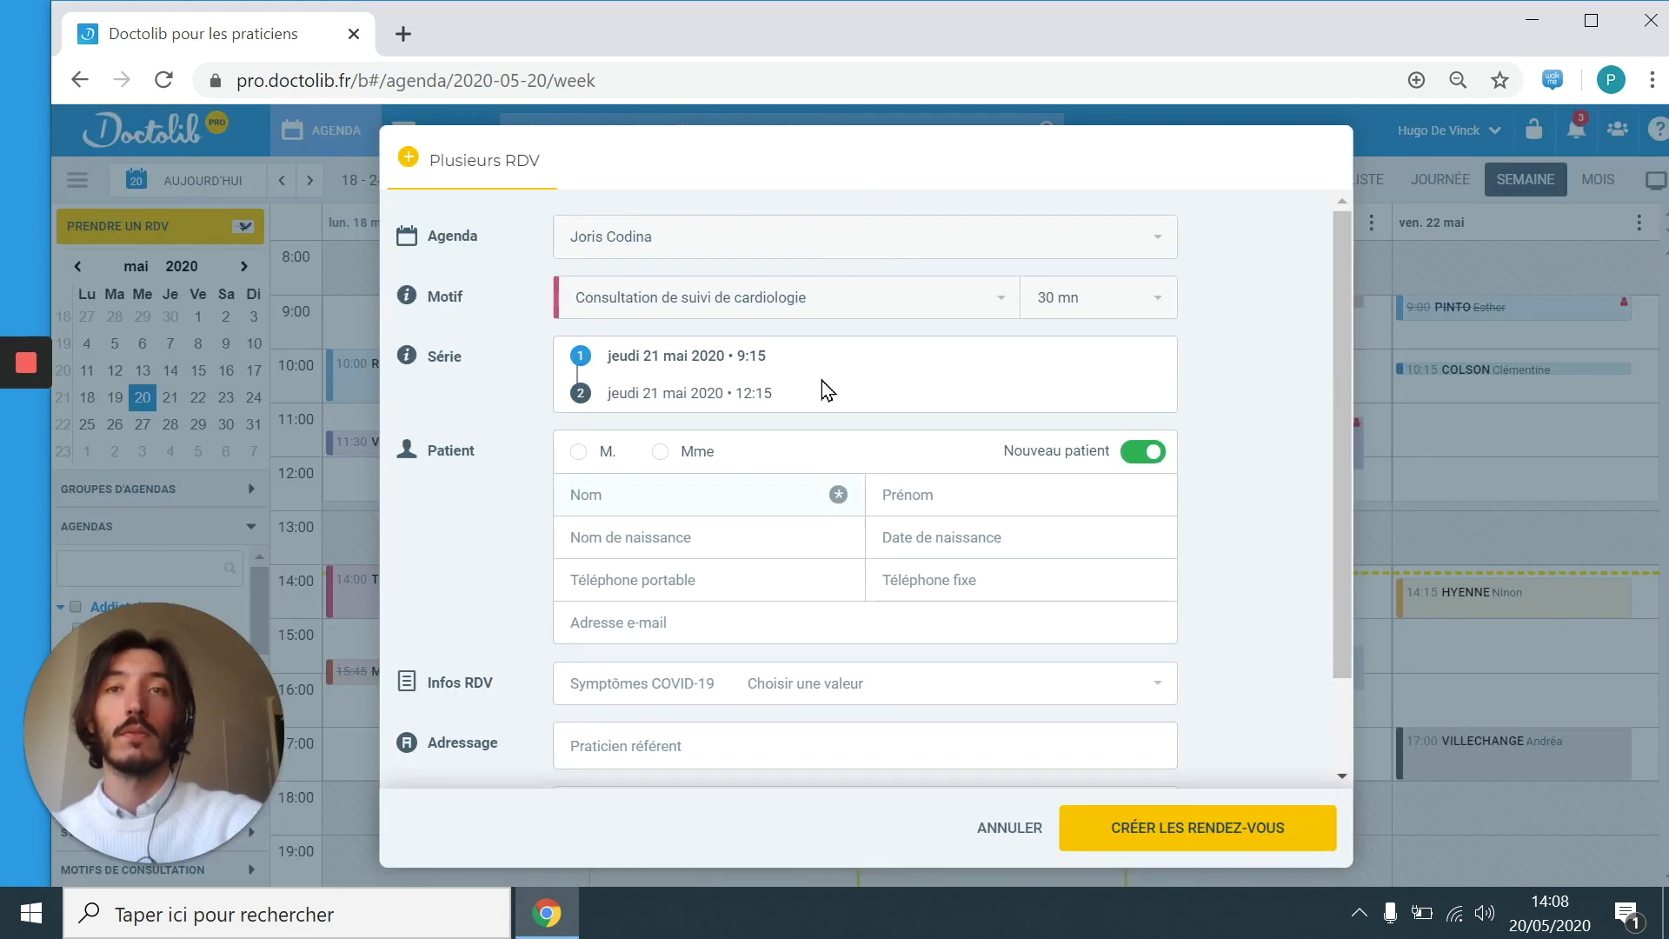
Step: Assign the series to the existing patient and create both cardiology follow-ups
{"action": "type", "text": "tro"}
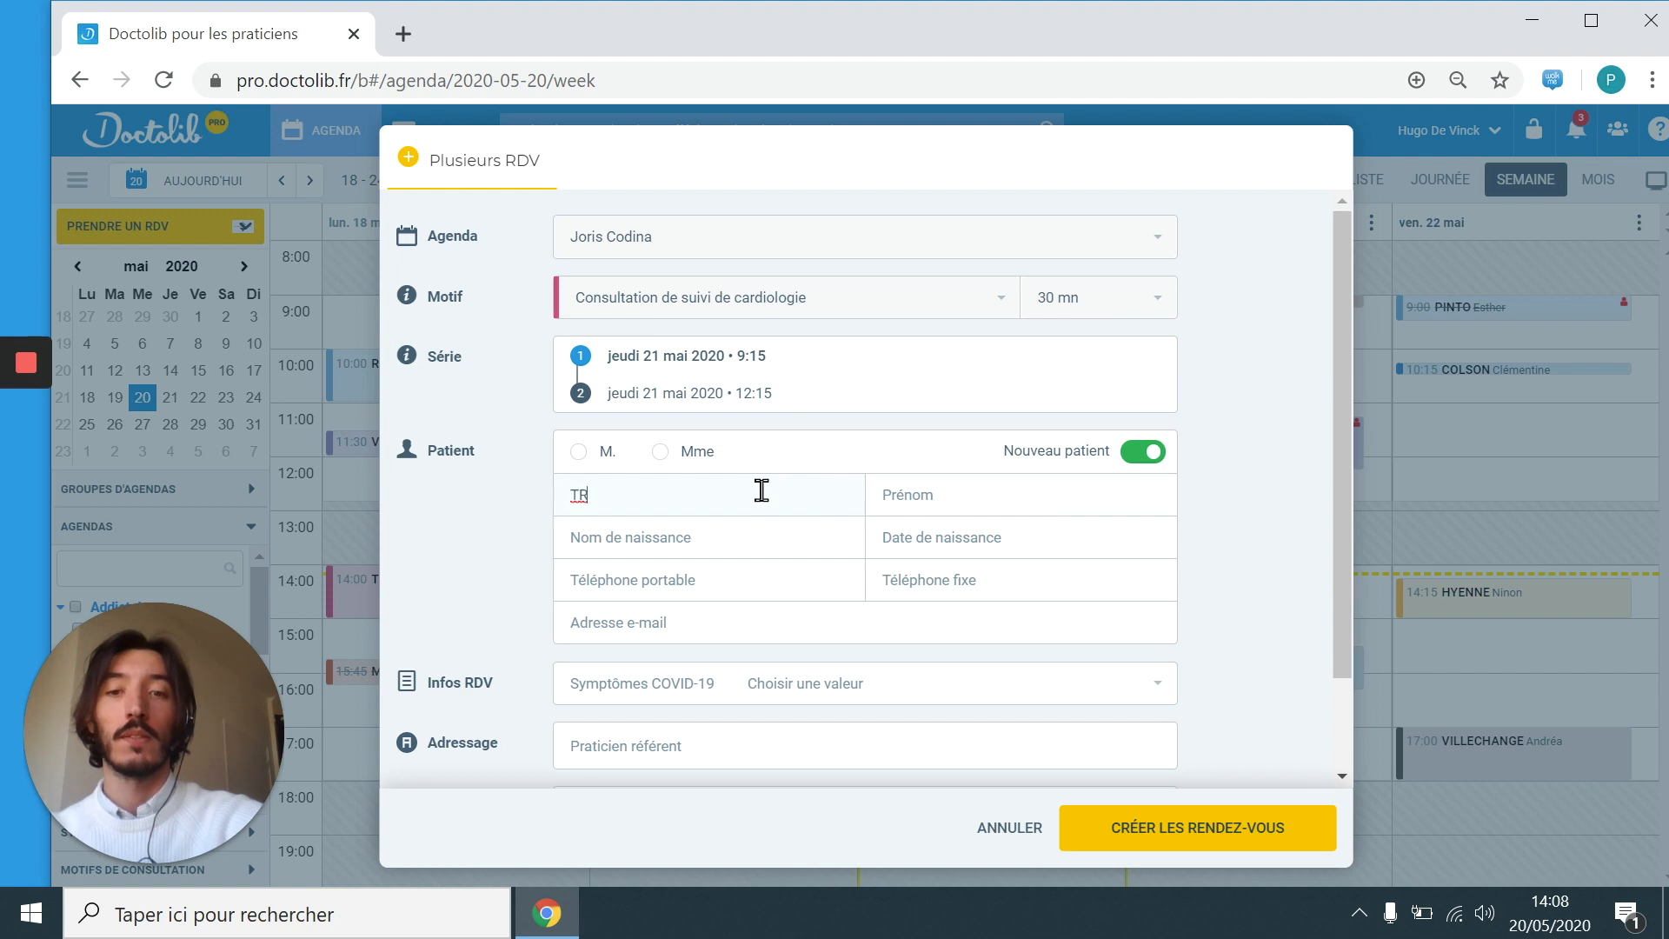
{"action": "left_click", "coordinate": [762, 533]}
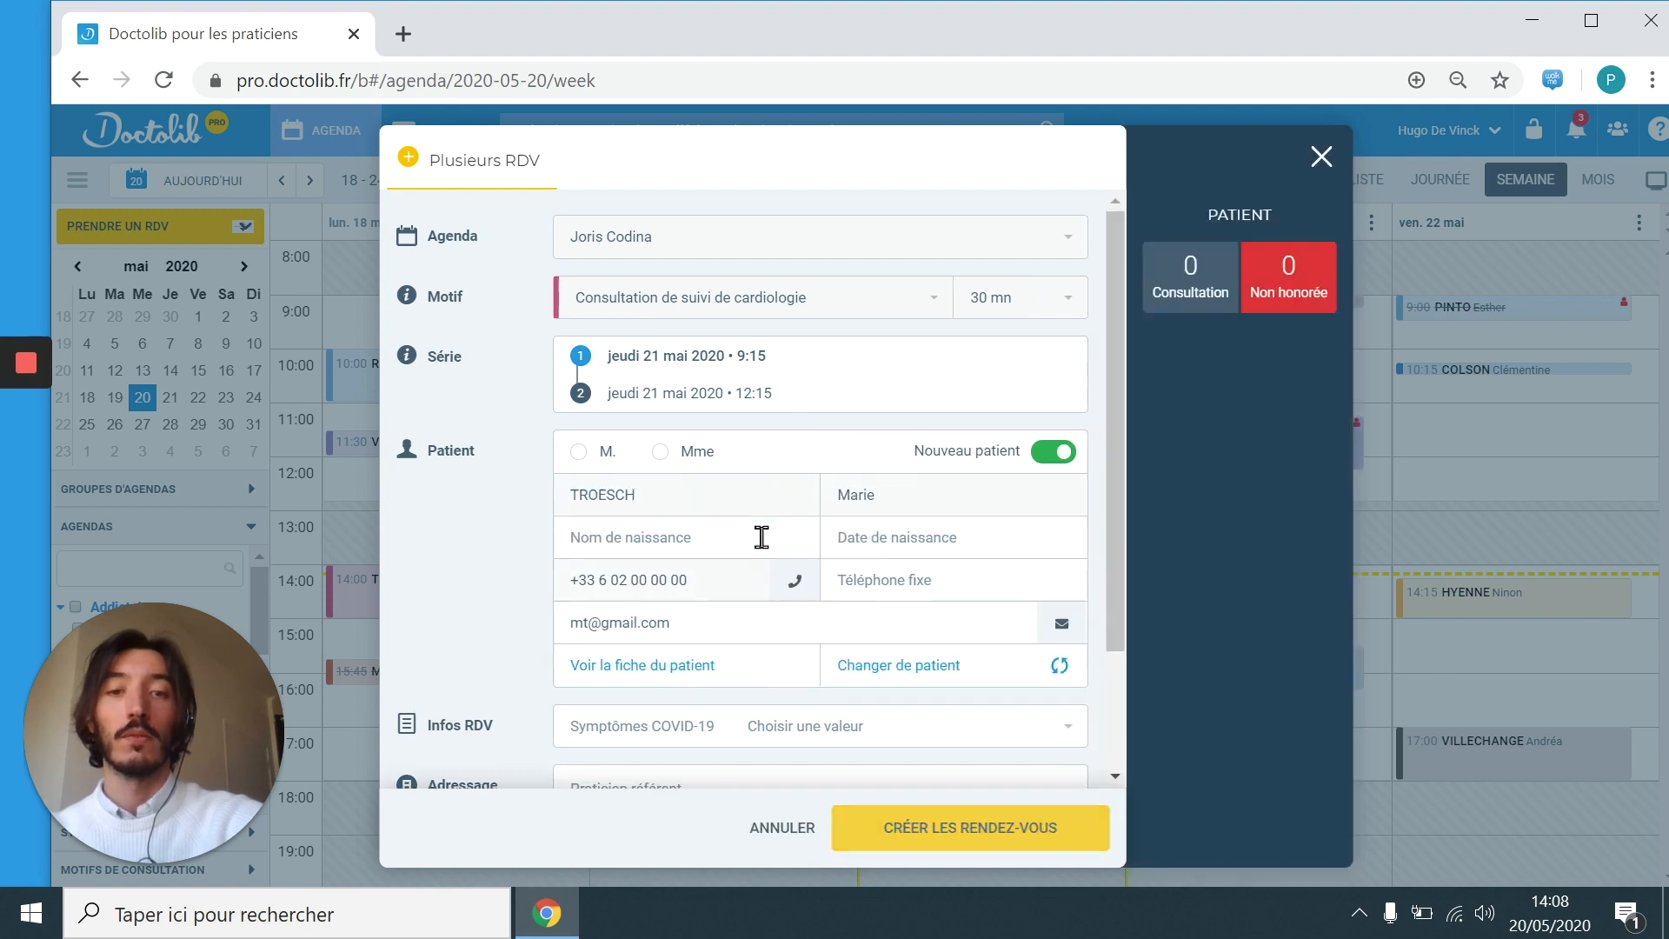
{"action": "left_click", "coordinate": [968, 822]}
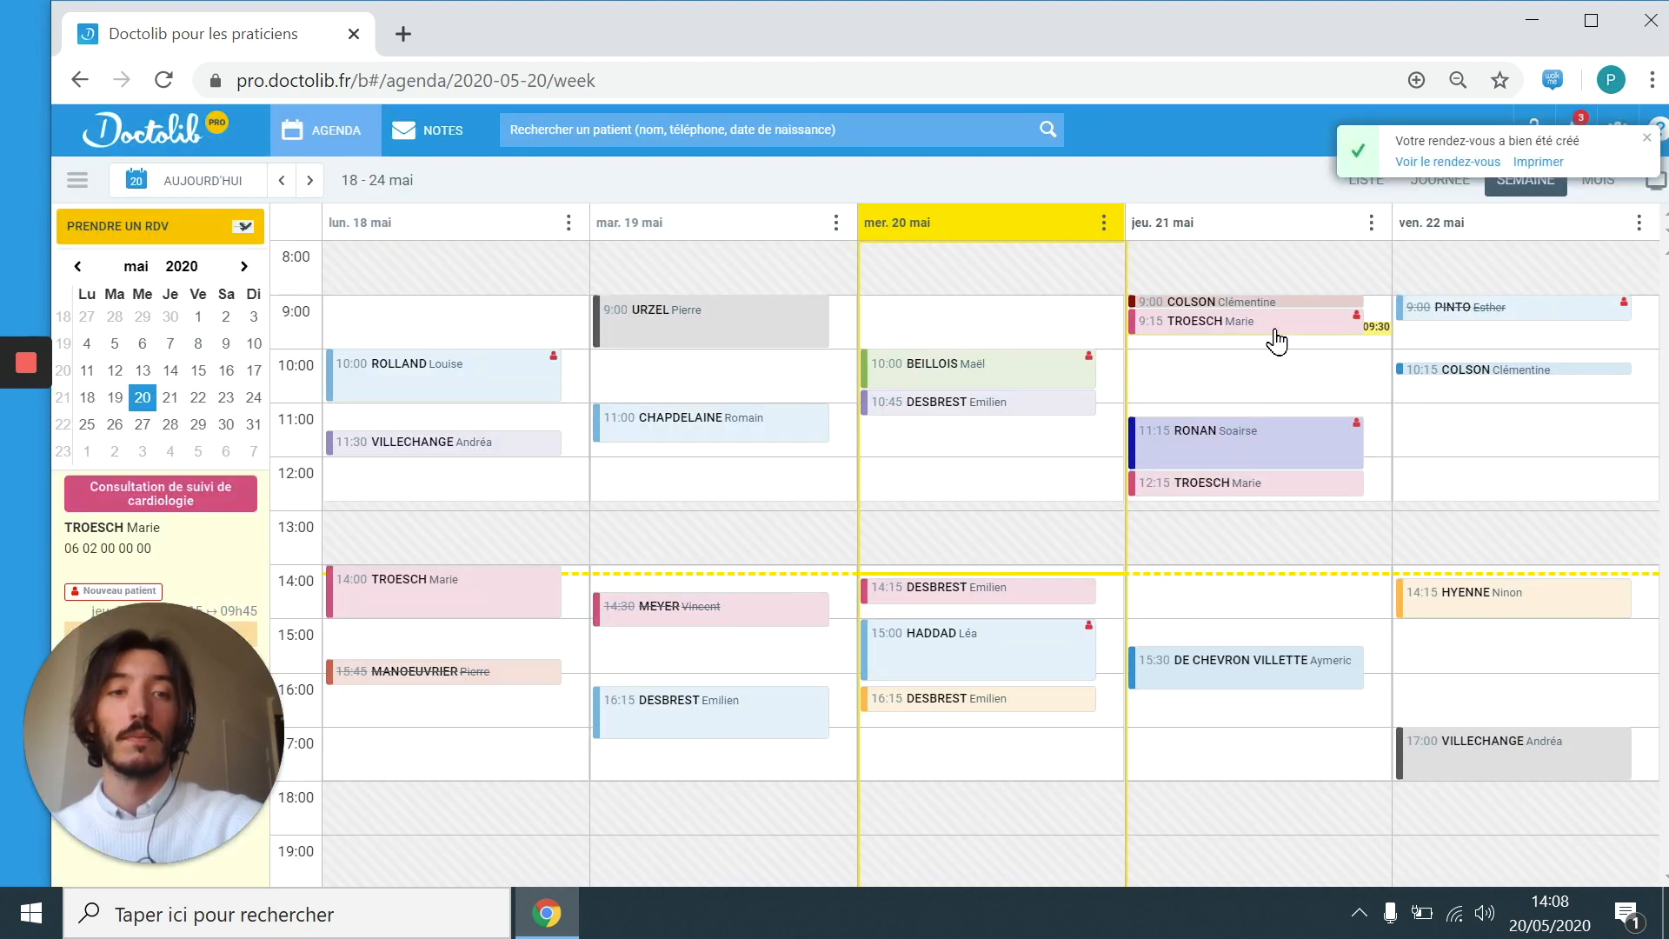
{"action": "mouse_move", "coordinate": [1270, 499]}
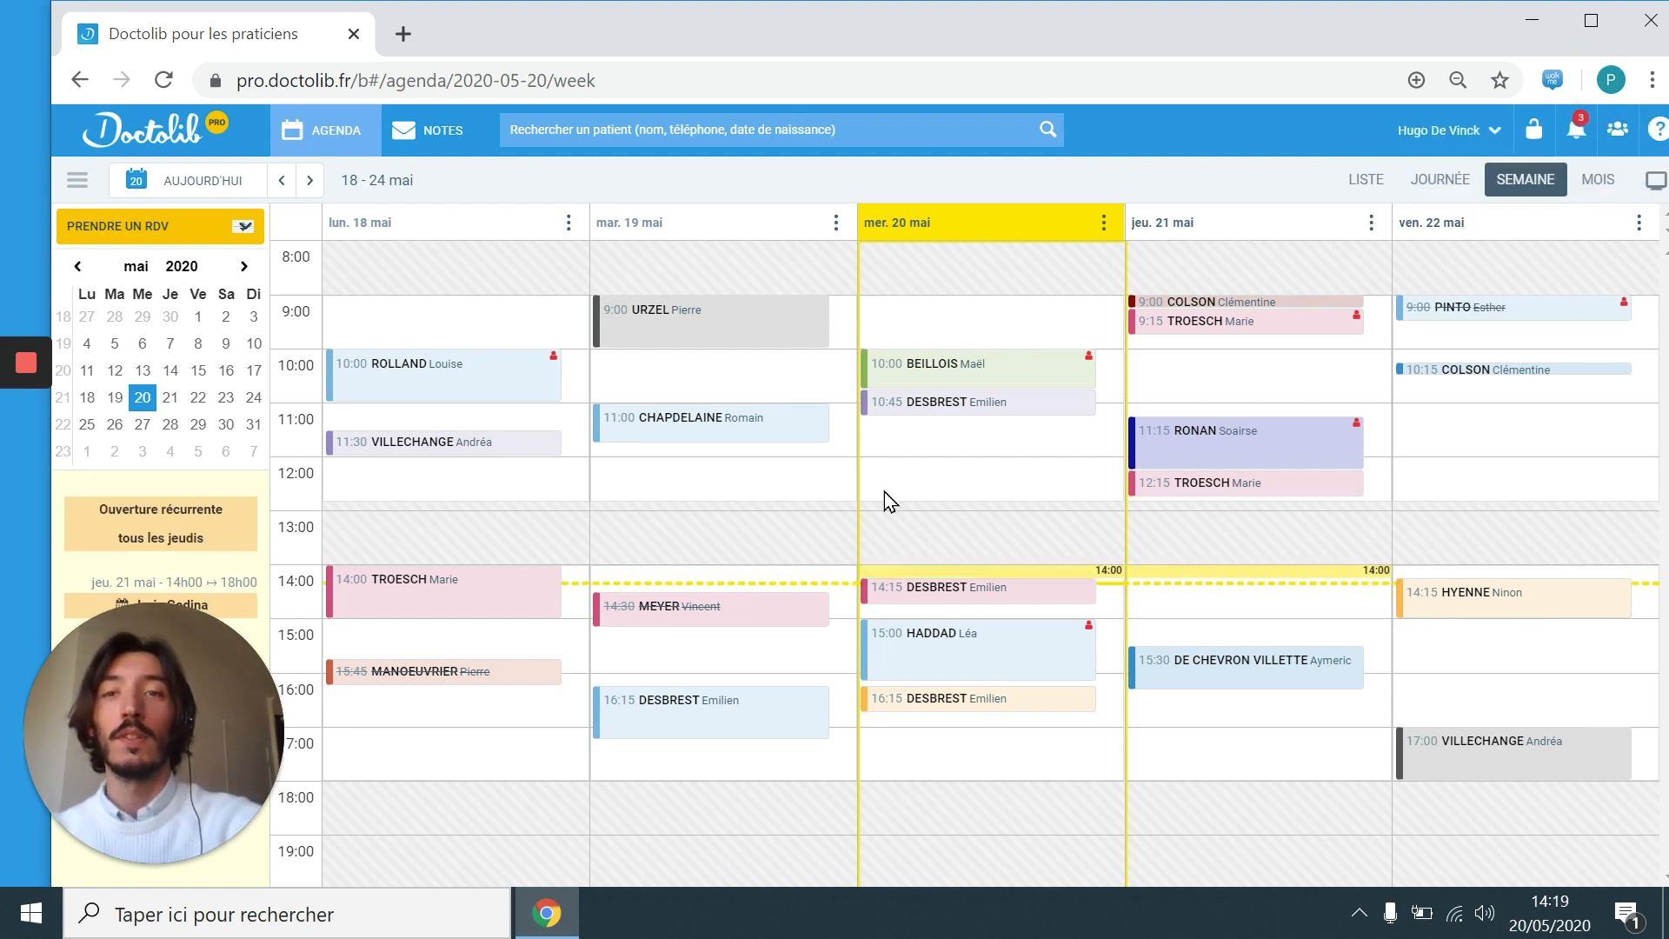
Step: Set up a series with different motifs, the second an Épreuve d'effort with another practitioner
{"action": "left_click", "coordinate": [216, 235]}
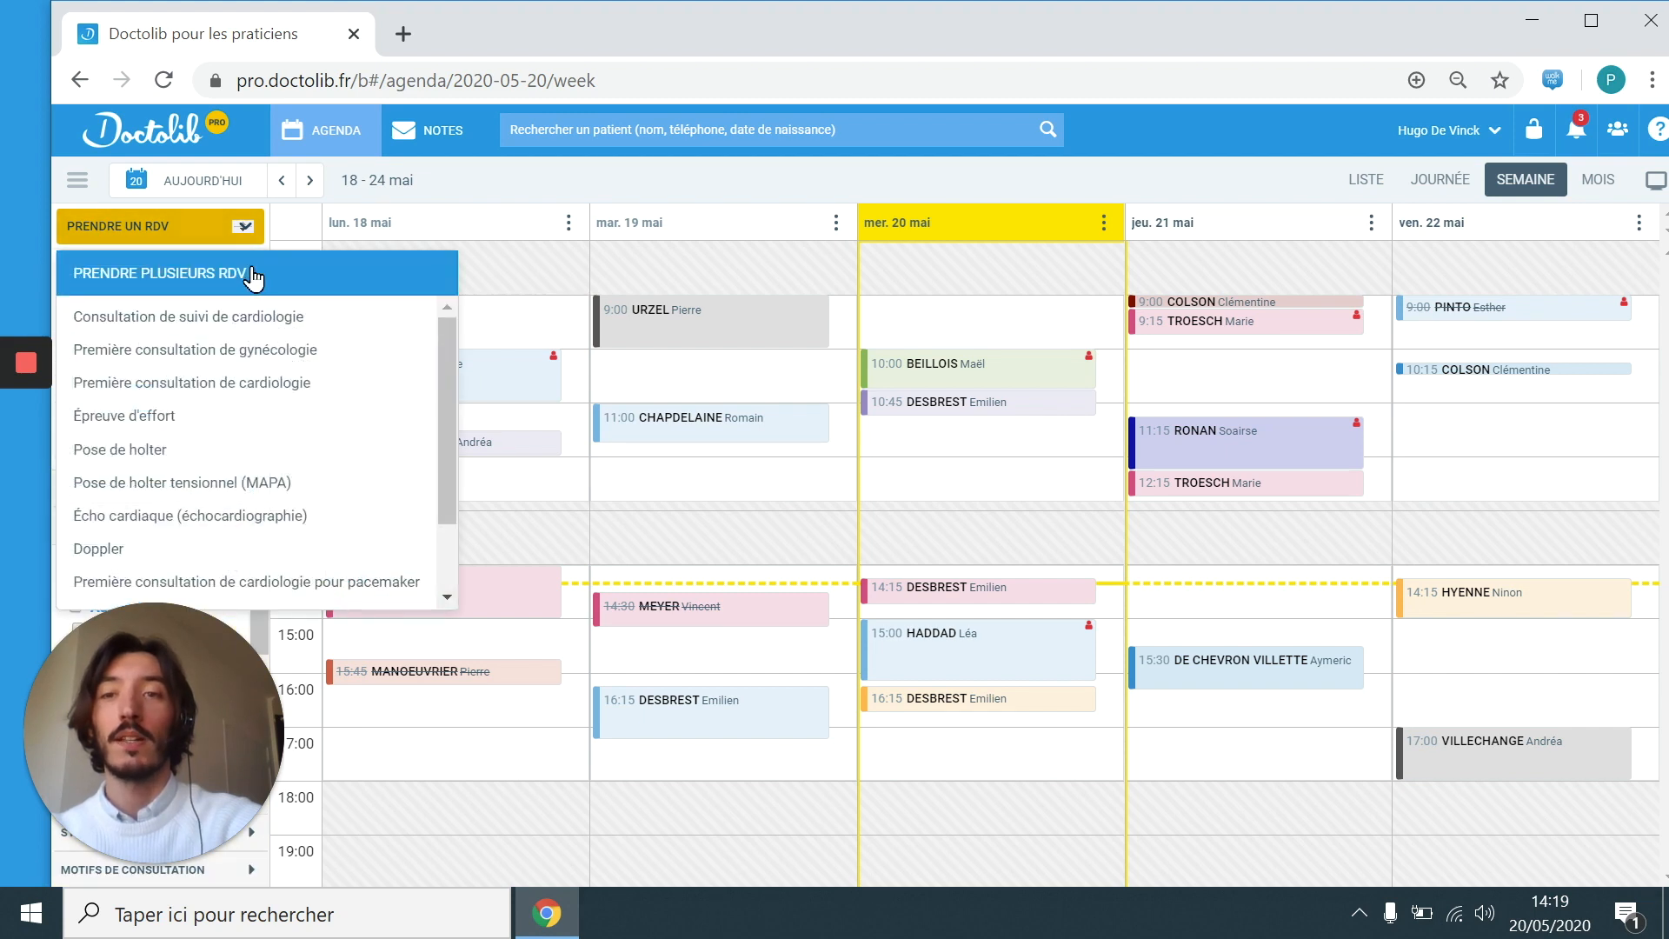
{"action": "left_click", "coordinate": [250, 273]}
{"action": "left_click", "coordinate": [902, 279]}
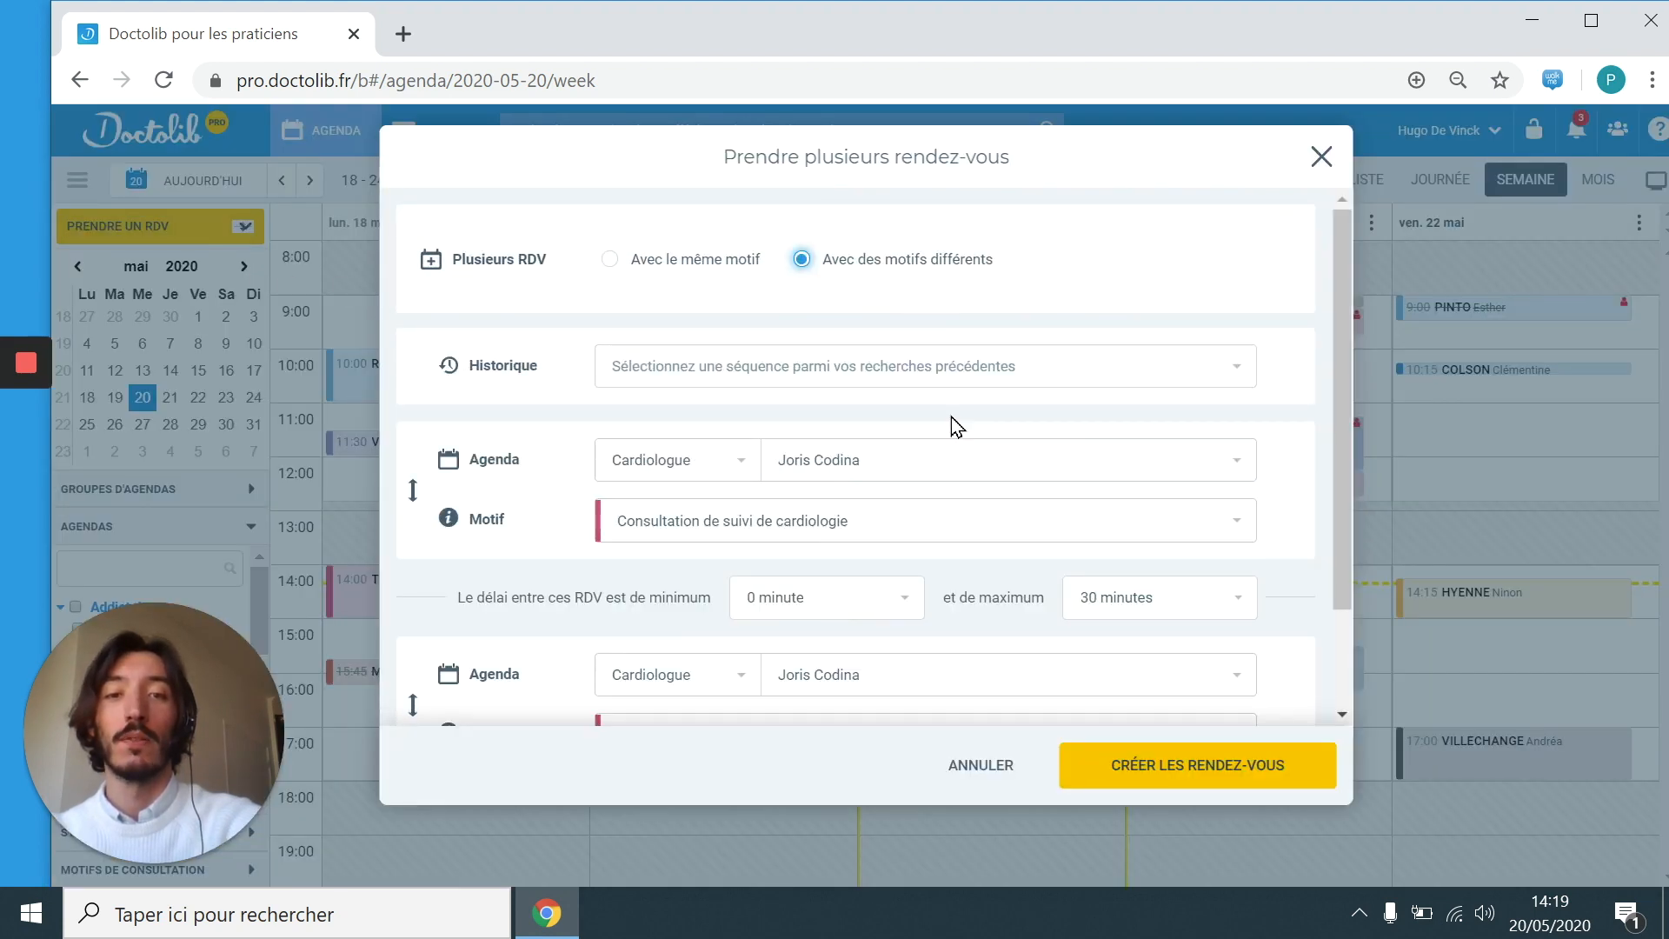
{"action": "scroll", "coordinate": [951, 417], "scroll_direction": "down", "scroll_amount": 3}
{"action": "left_click", "coordinate": [978, 563]}
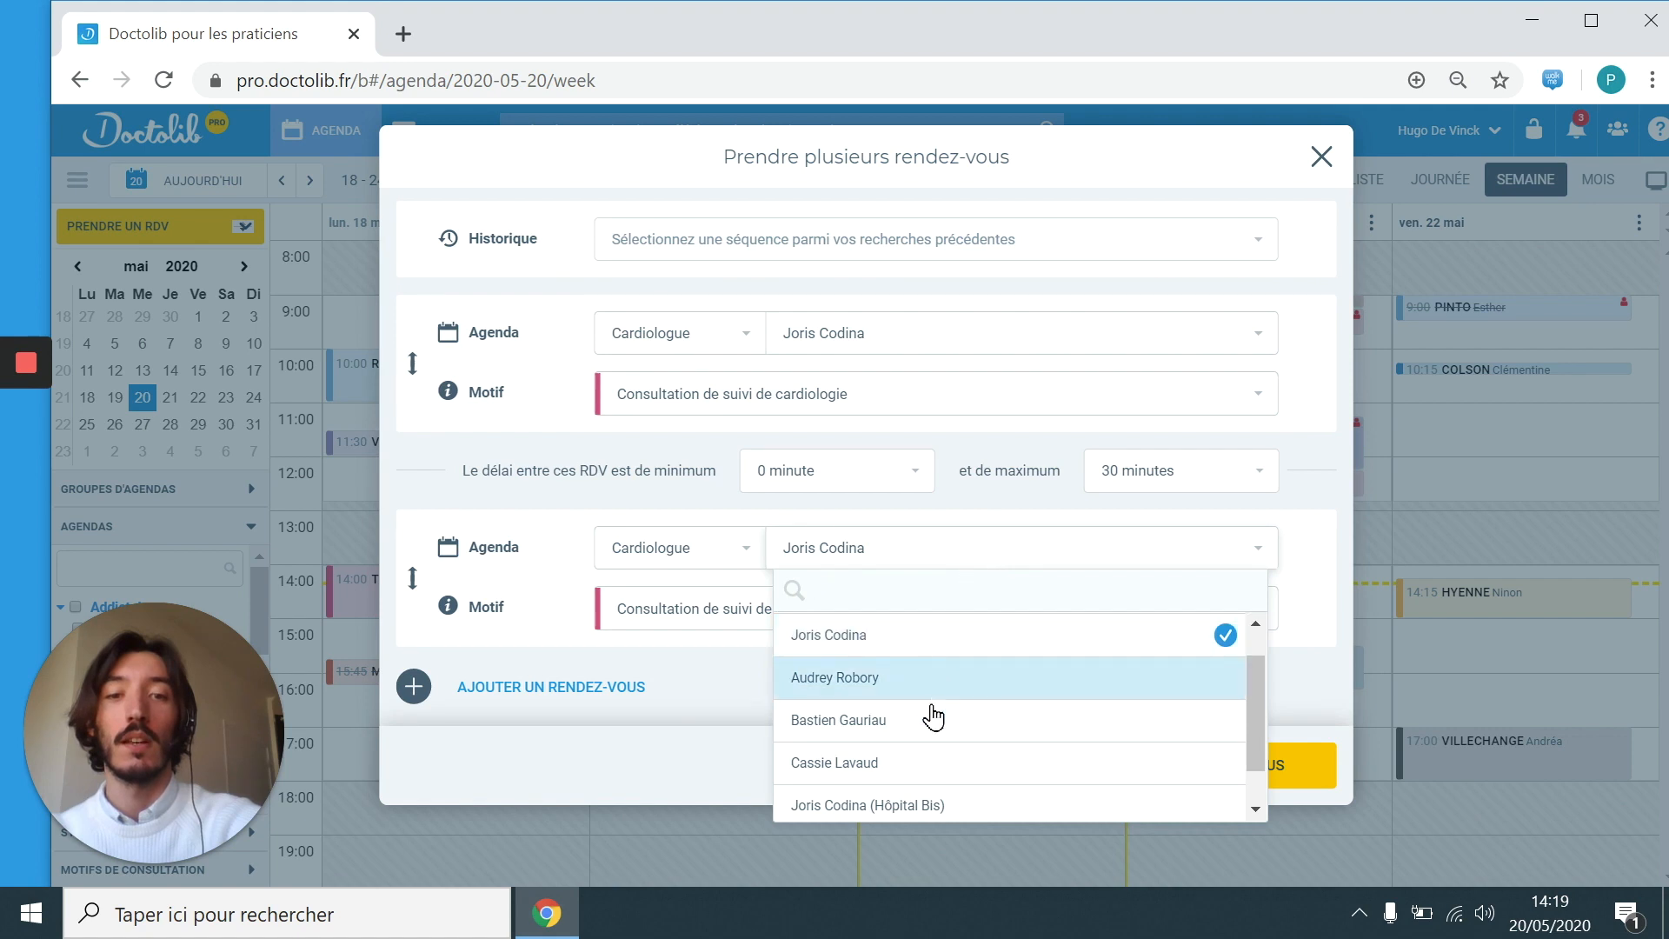
{"action": "left_click", "coordinate": [931, 763]}
{"action": "left_click", "coordinate": [926, 635]}
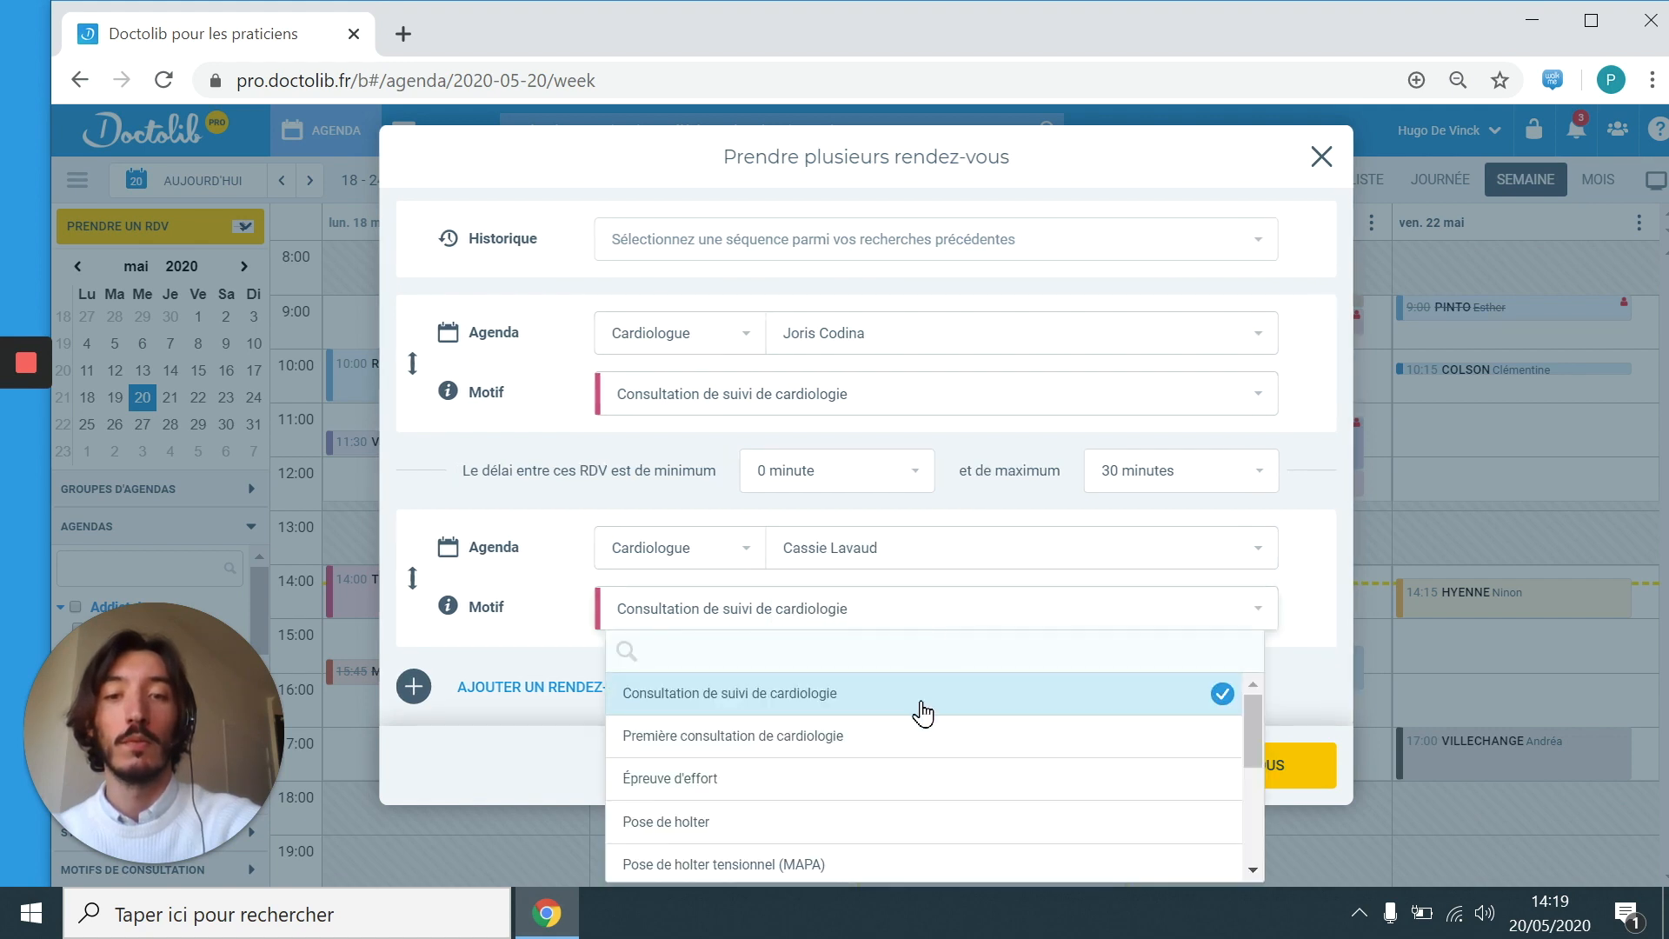
{"action": "left_click", "coordinate": [902, 780]}
Step: Require 20 minutes to 1 hour between visits and pick the Thursday 10:45 → 12:30 slot pair
{"action": "left_click", "coordinate": [876, 497]}
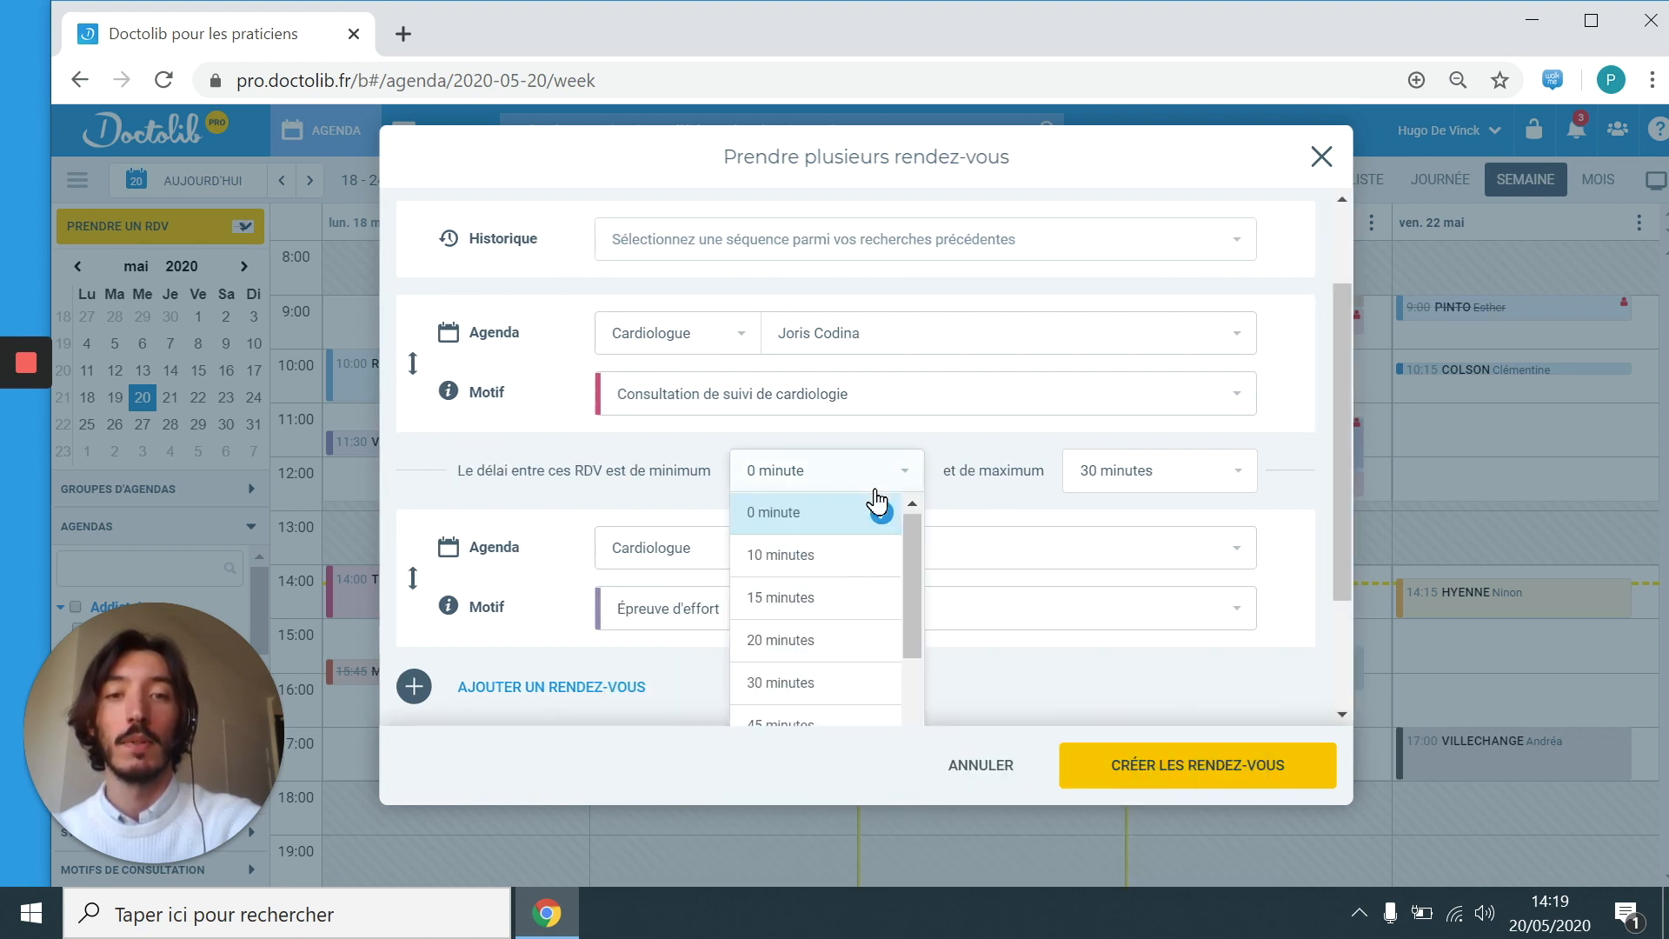
{"action": "left_click", "coordinate": [857, 639]}
{"action": "left_click", "coordinate": [1100, 491]}
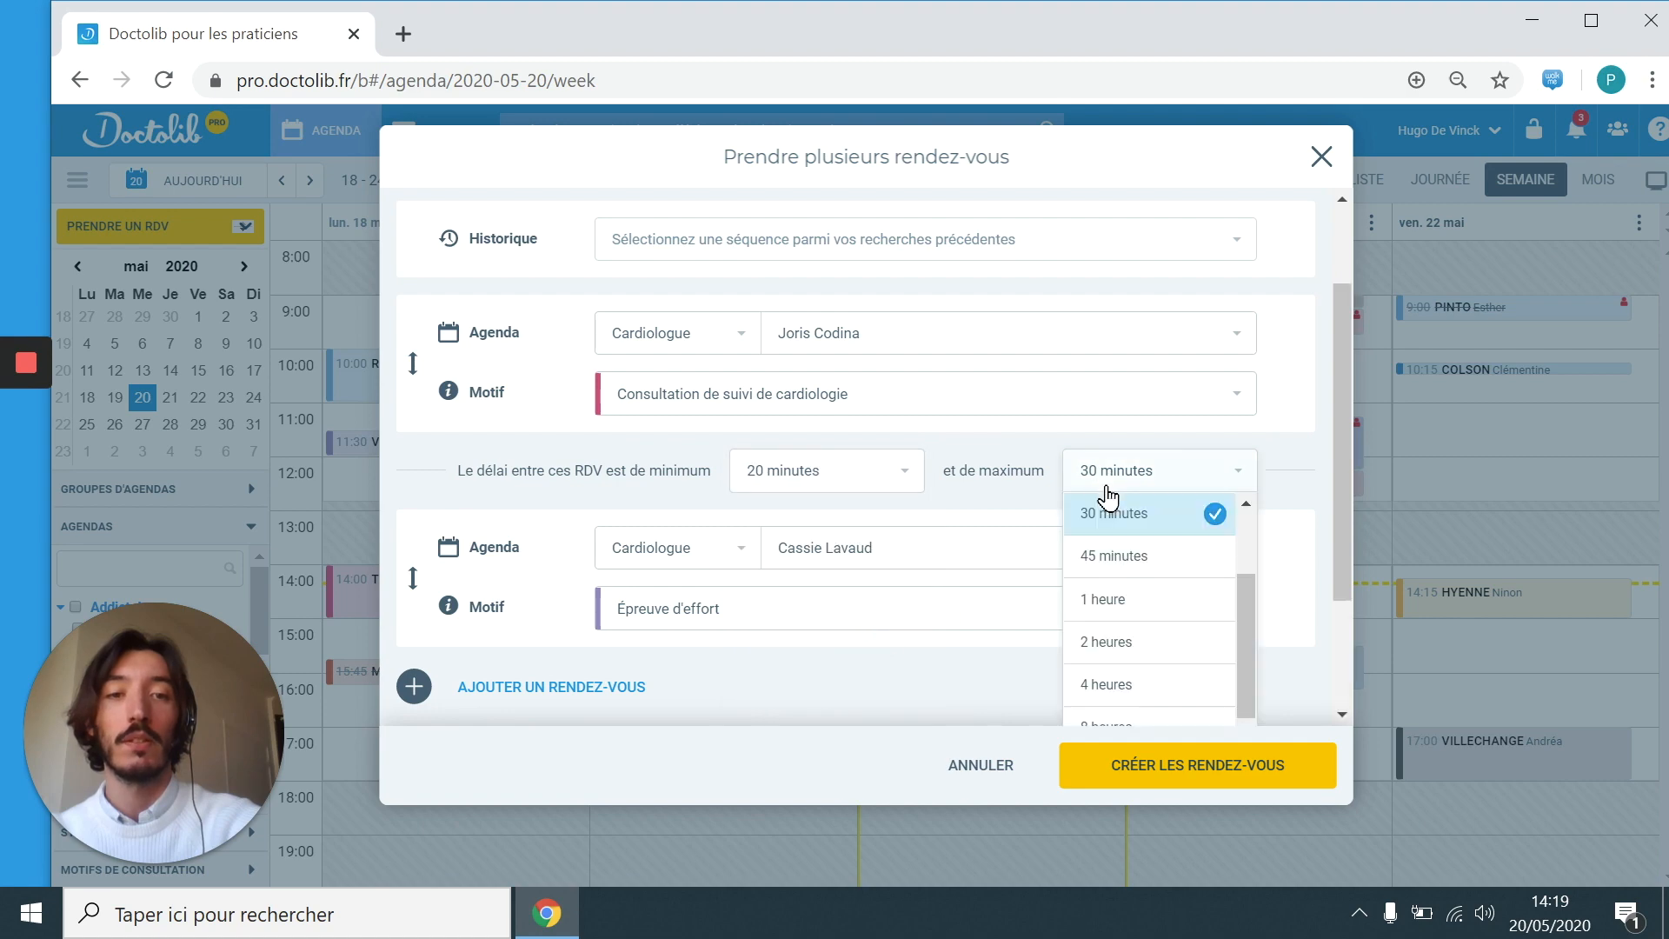
{"action": "left_click", "coordinate": [1124, 608]}
{"action": "left_click", "coordinate": [1175, 770]}
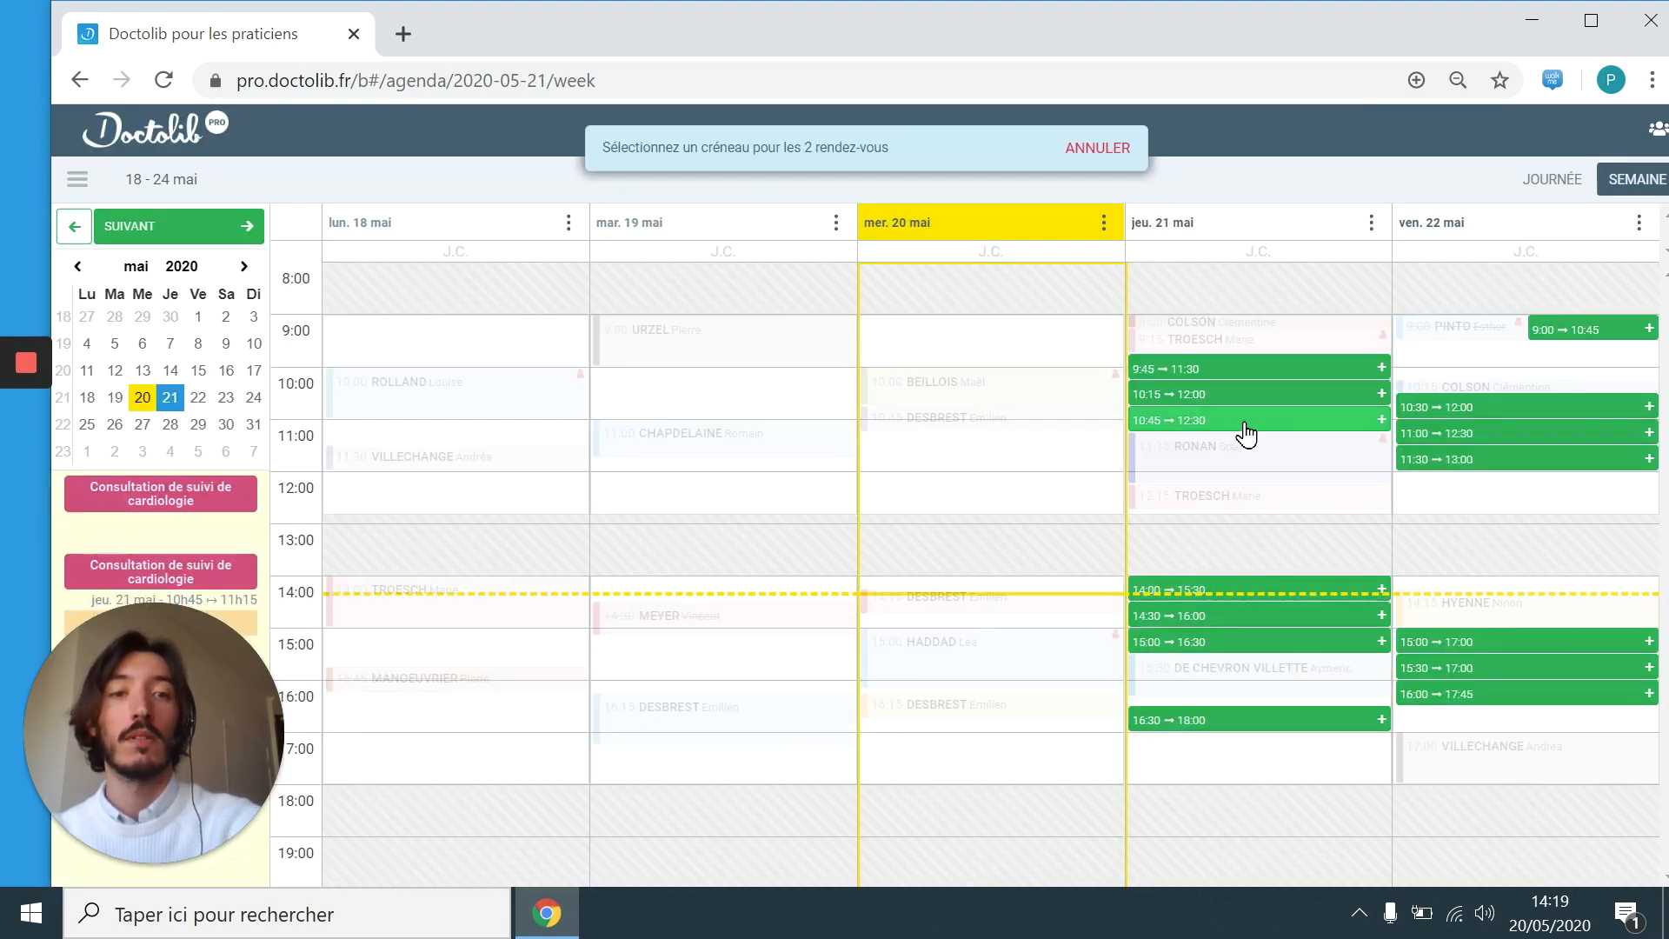
{"action": "left_click", "coordinate": [1249, 426]}
Step: Select the returning patient and create both appointments
{"action": "type", "text": "ROL"}
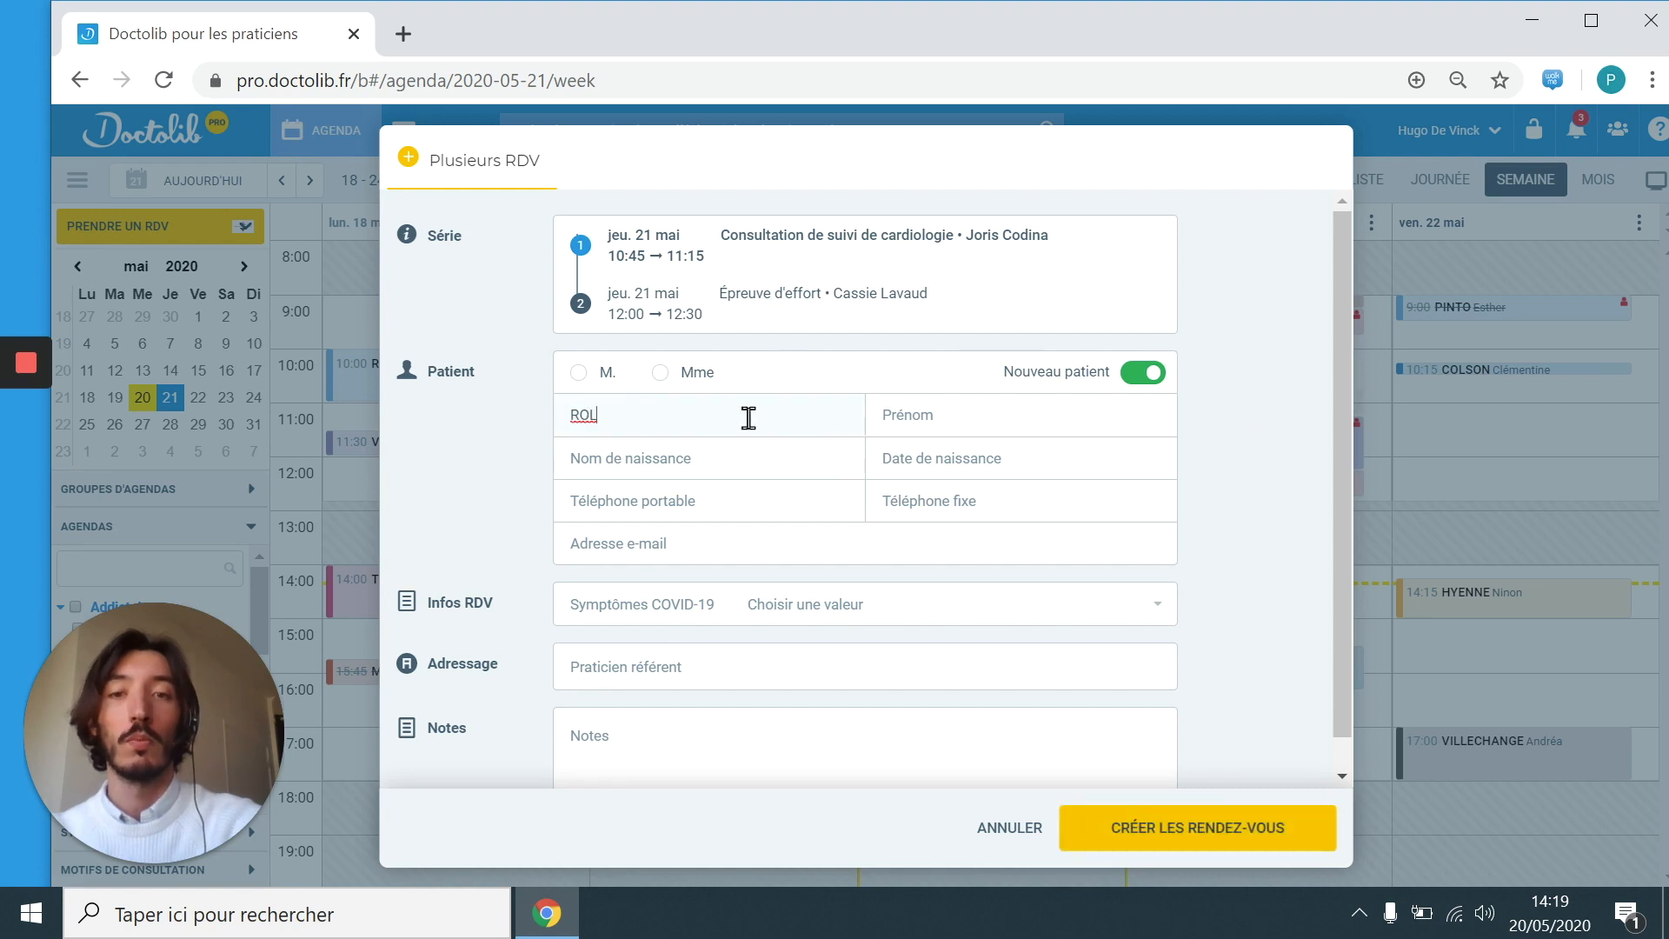
{"action": "left_click", "coordinate": [753, 466]}
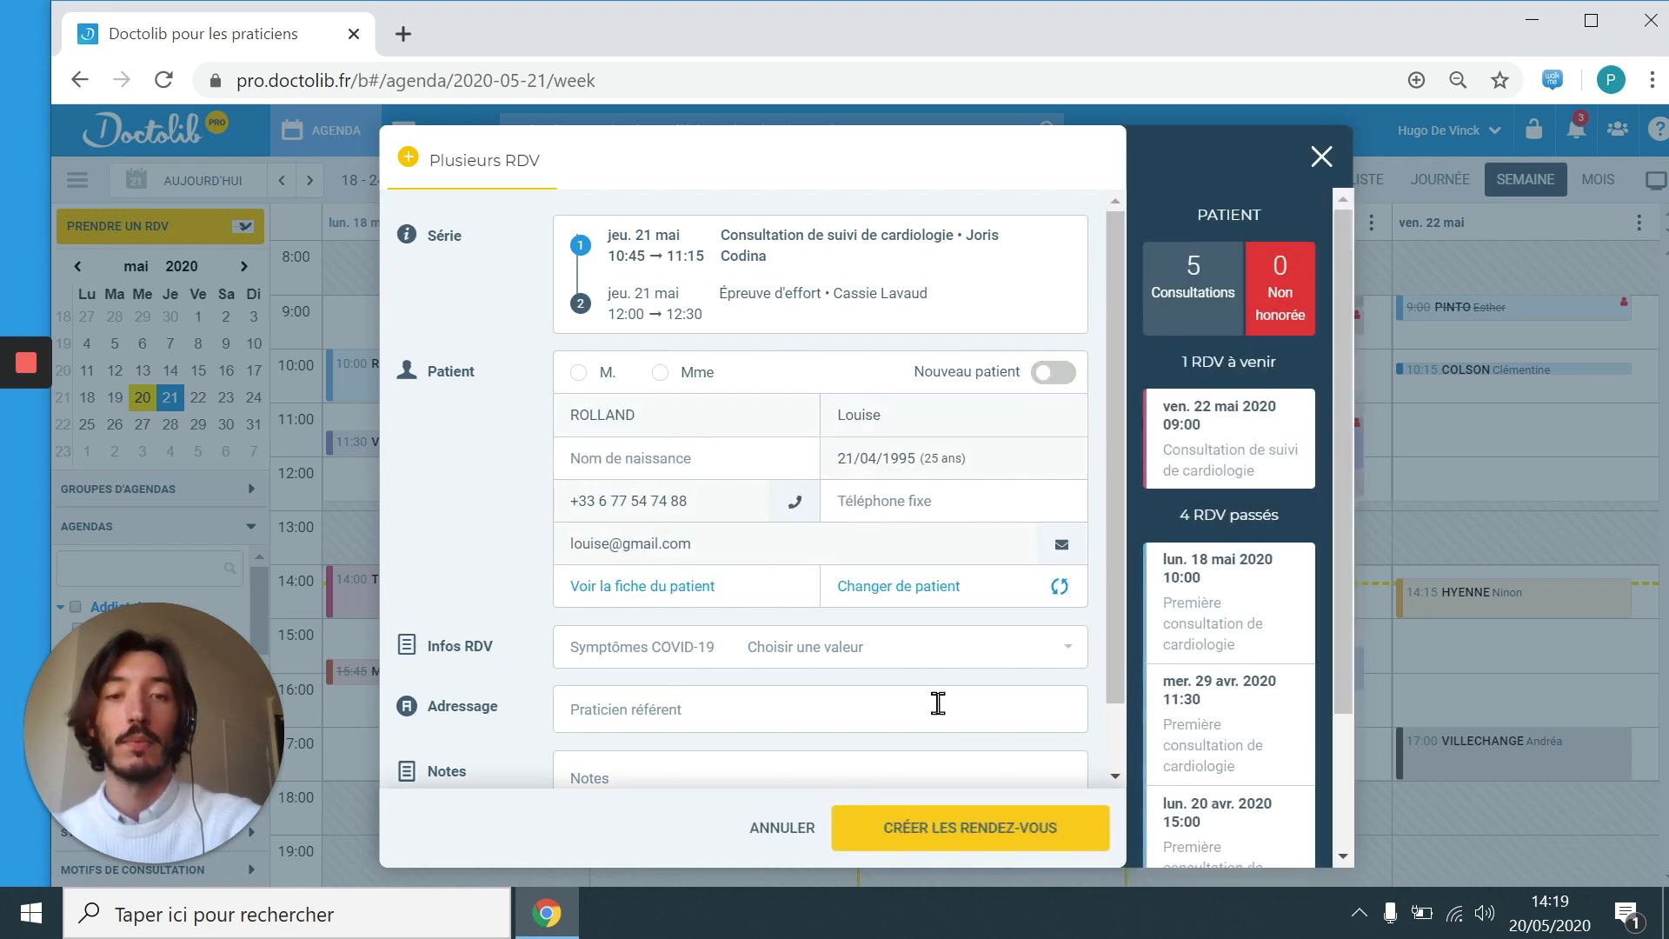
{"action": "left_click", "coordinate": [958, 836]}
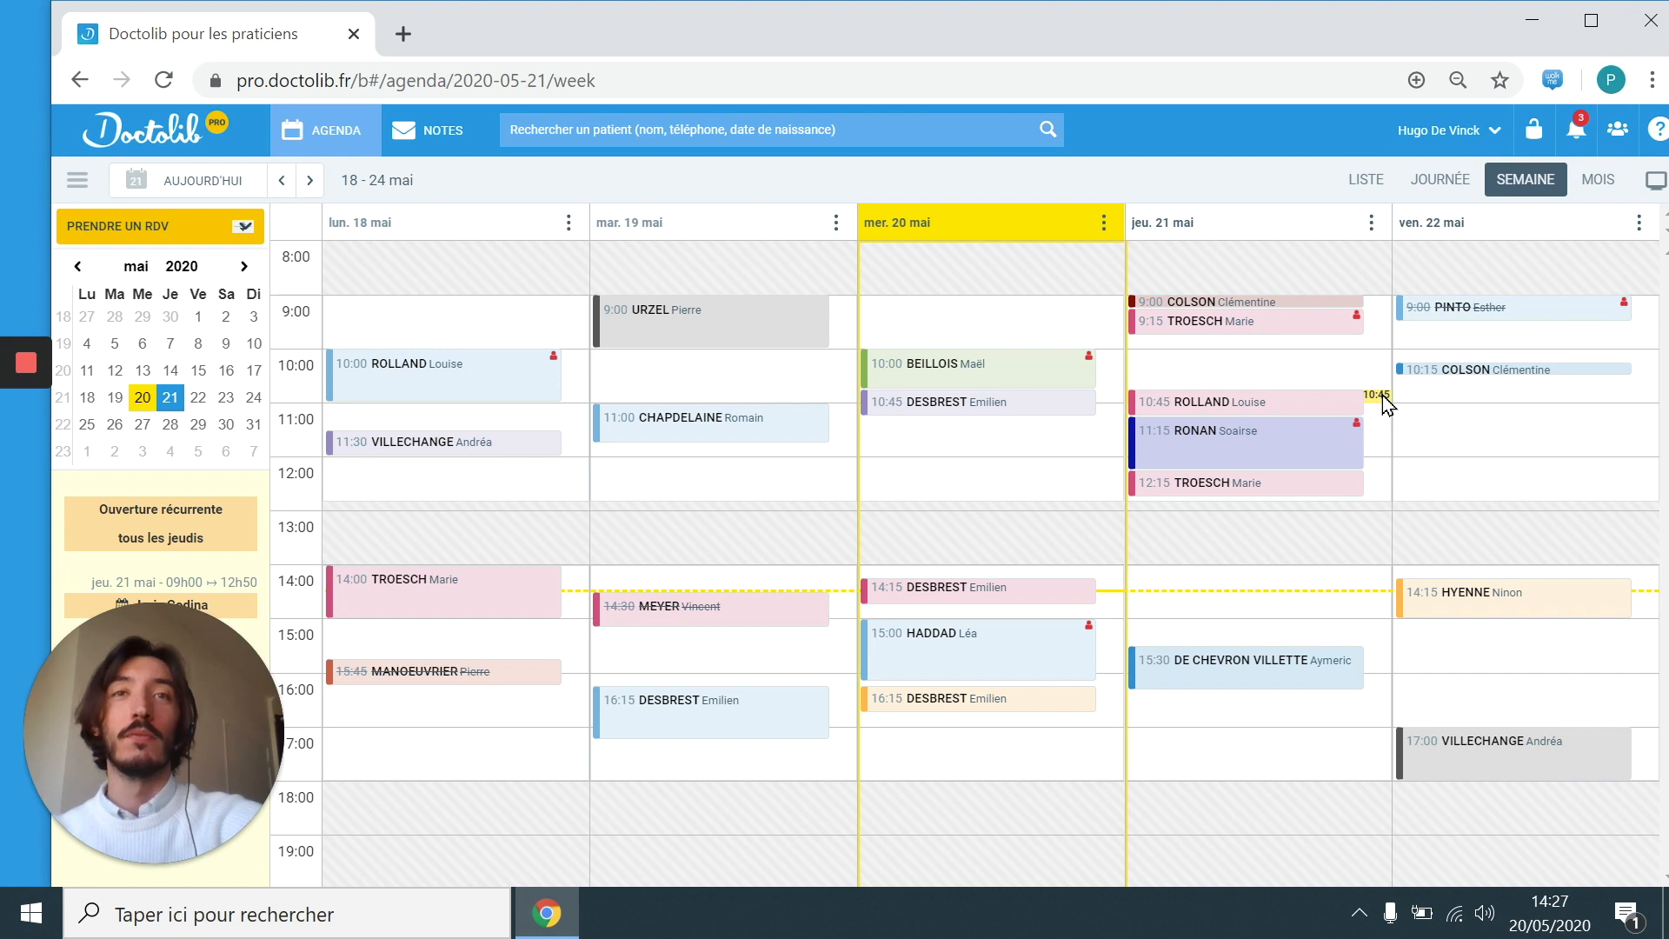
Step: Create a Wednesday 16:15 appointment for the existing patient with the urgency note attached
{"action": "left_click", "coordinate": [1115, 695]}
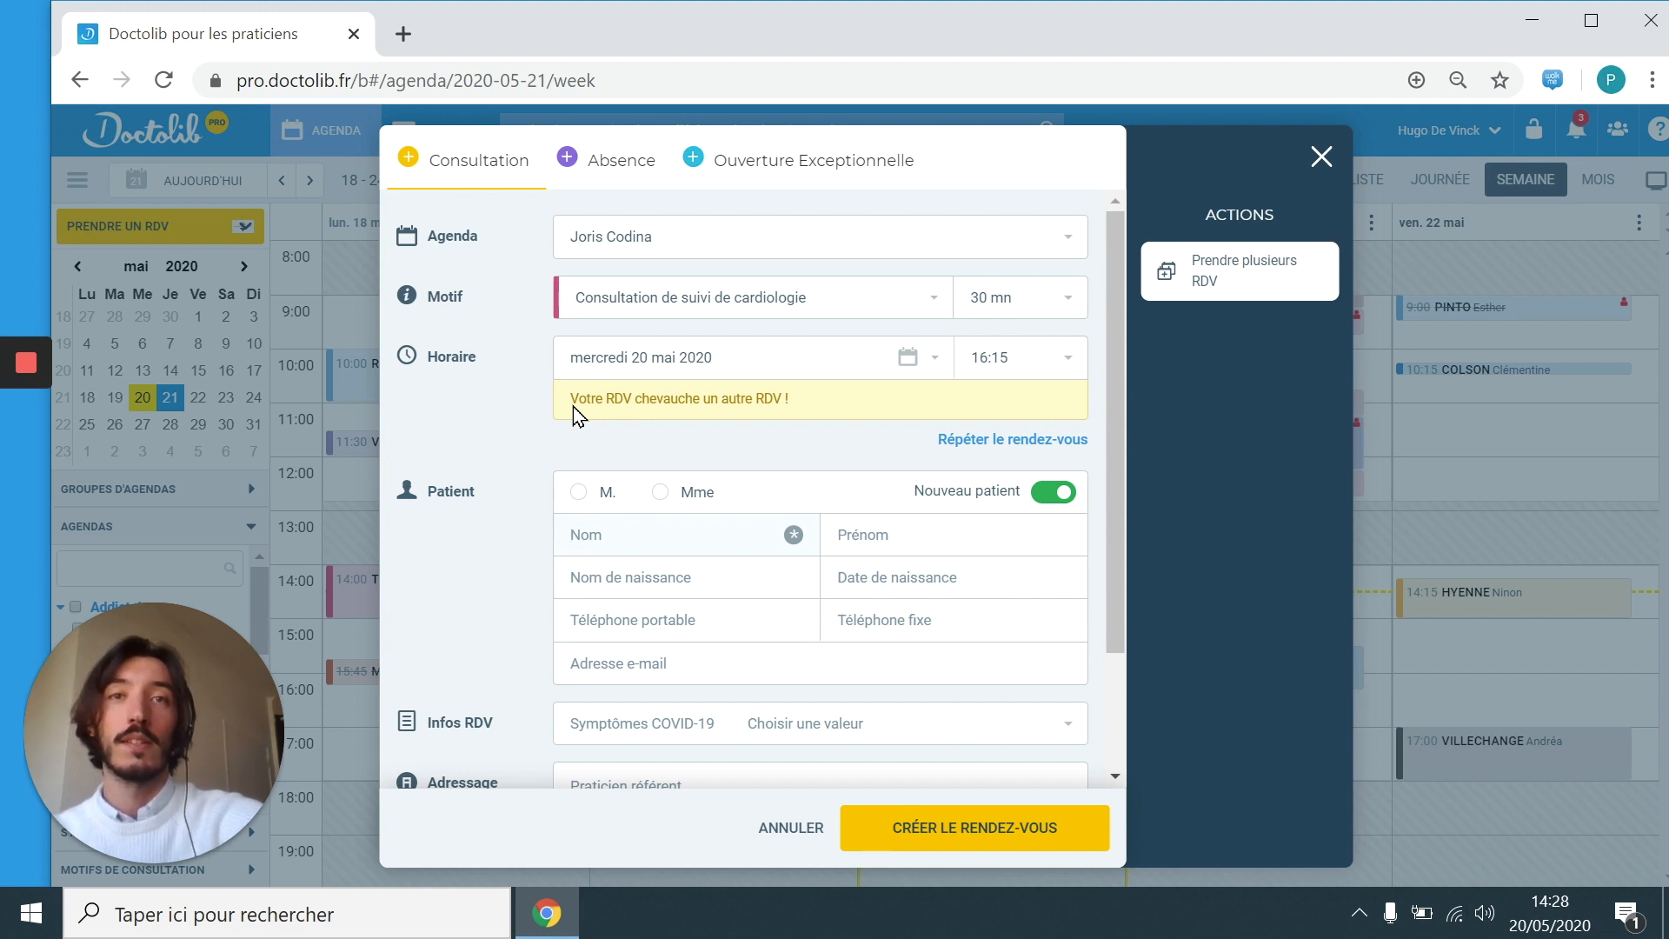
{"action": "scroll", "coordinate": [704, 479], "scroll_direction": "down", "scroll_amount": 2}
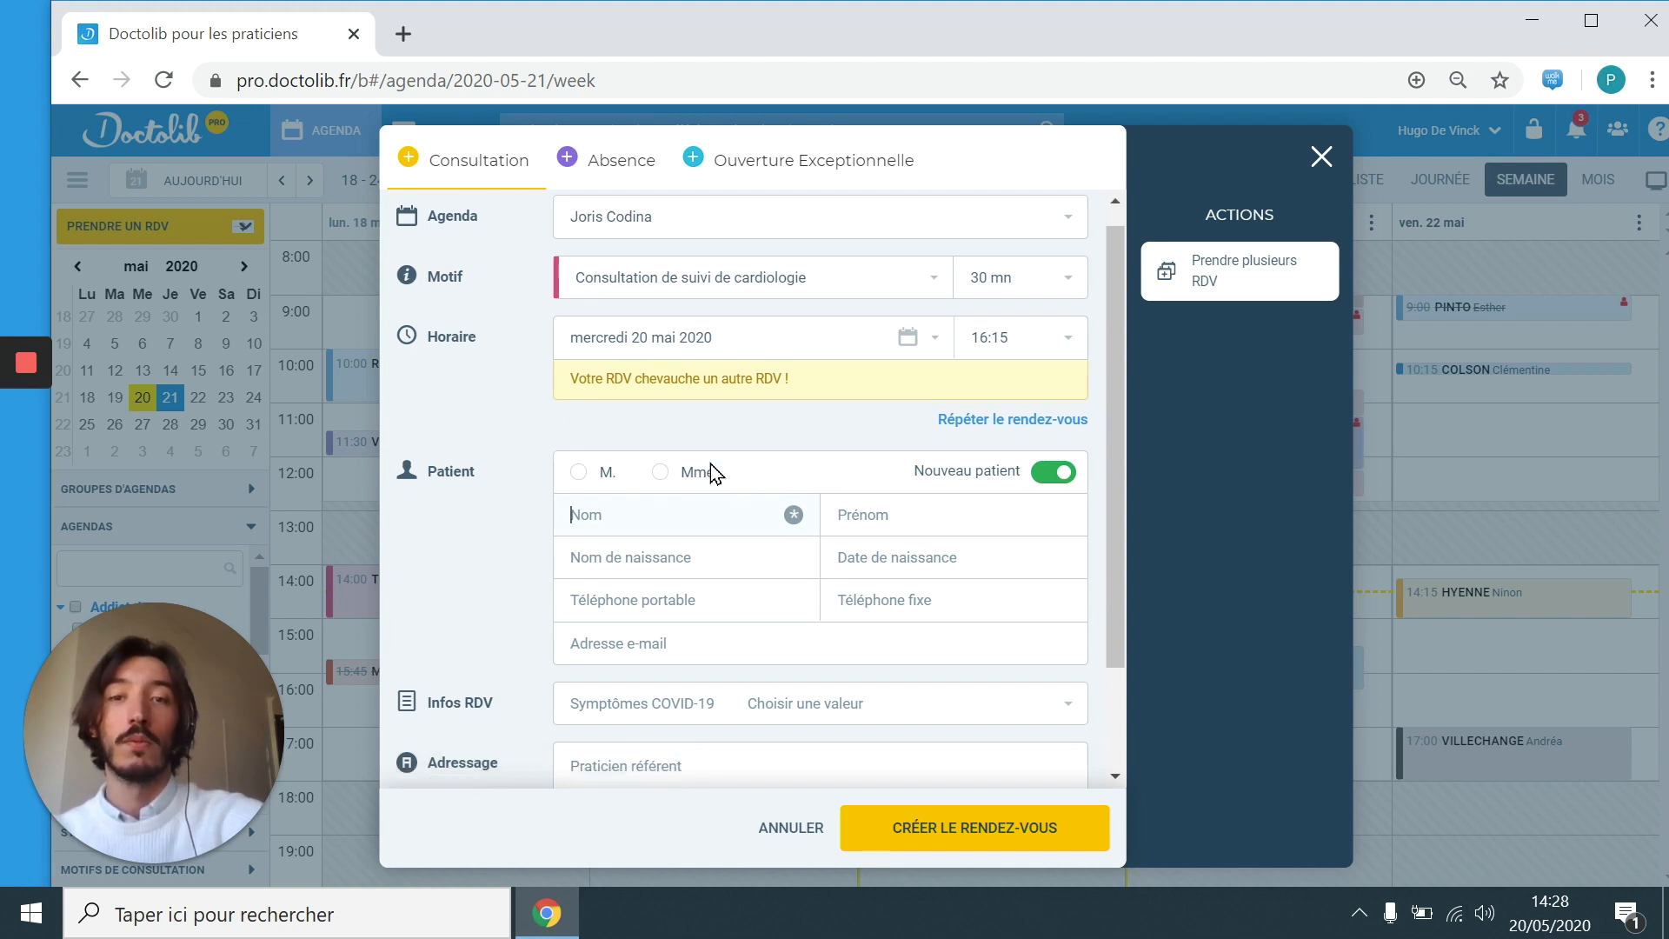
{"action": "left_click", "coordinate": [738, 711]}
{"action": "type", "text": "RDV d'urgence pour madame Villechange."}
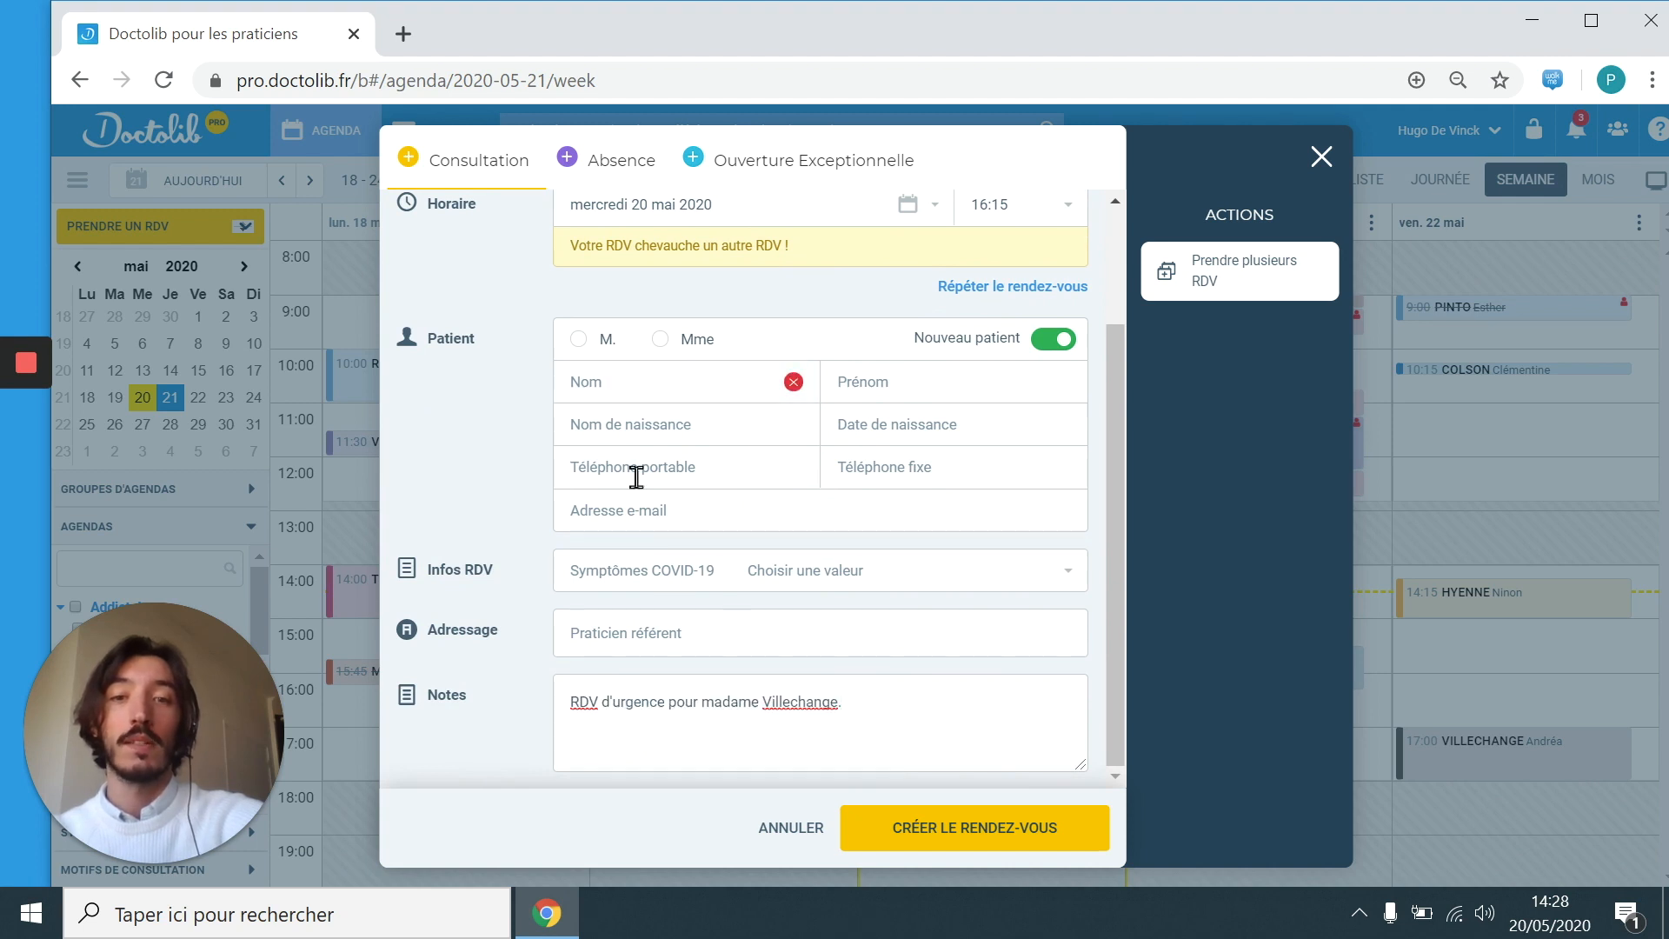
{"action": "left_click", "coordinate": [643, 392]}
{"action": "type", "text": "VIL"}
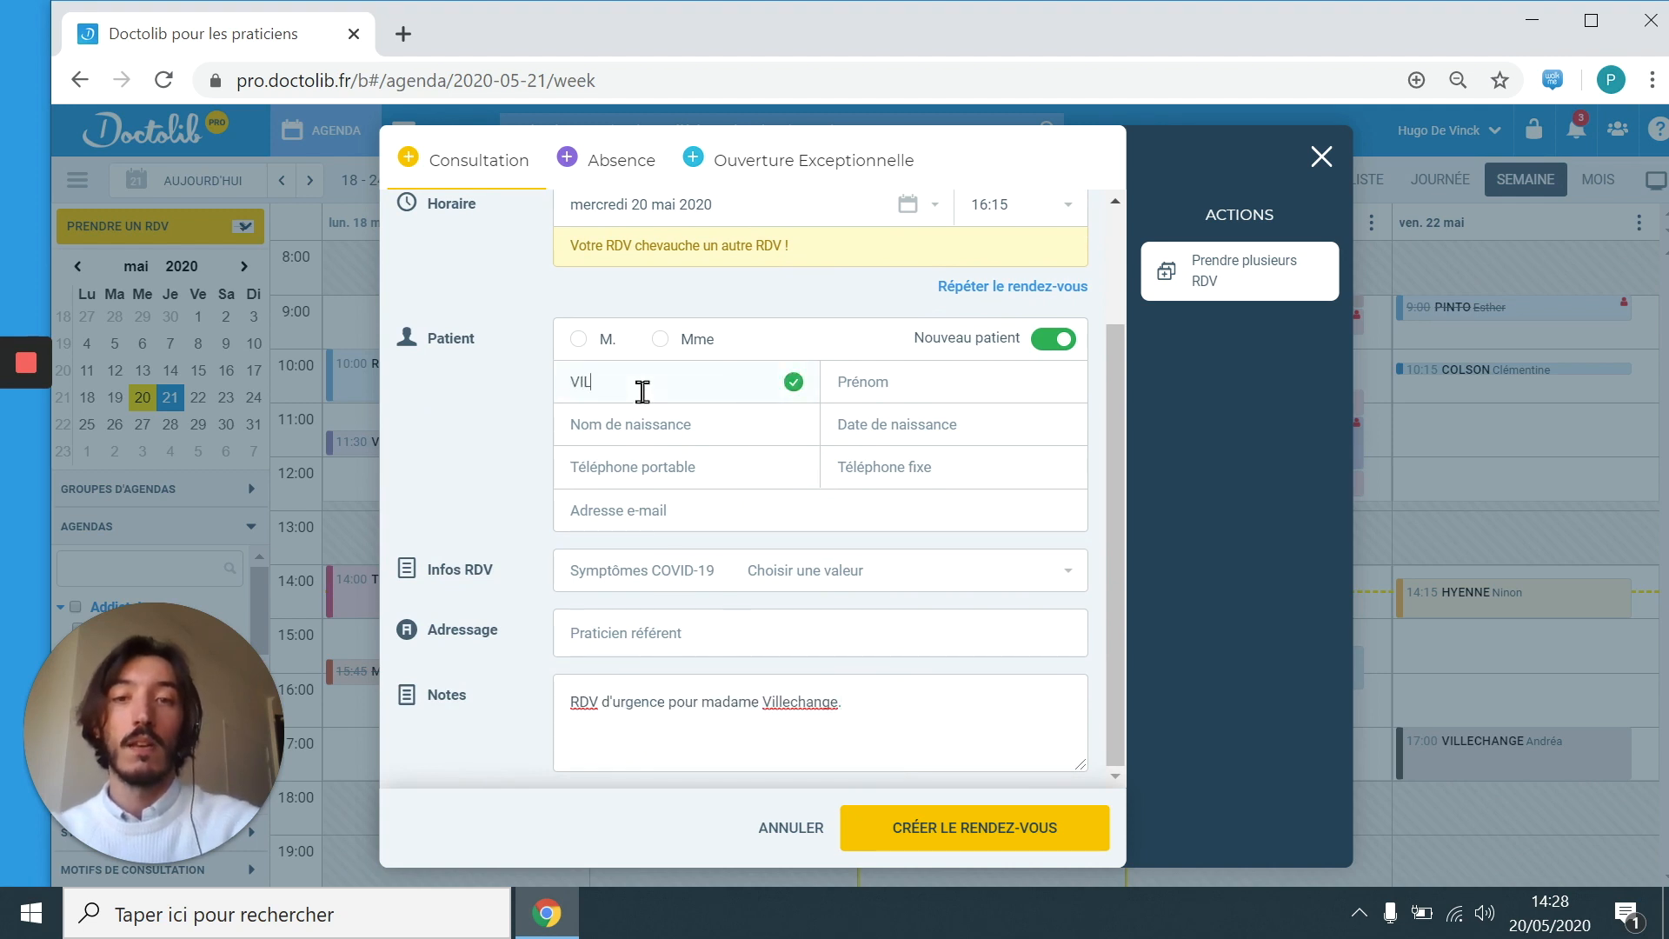
{"action": "left_click", "coordinate": [674, 422]}
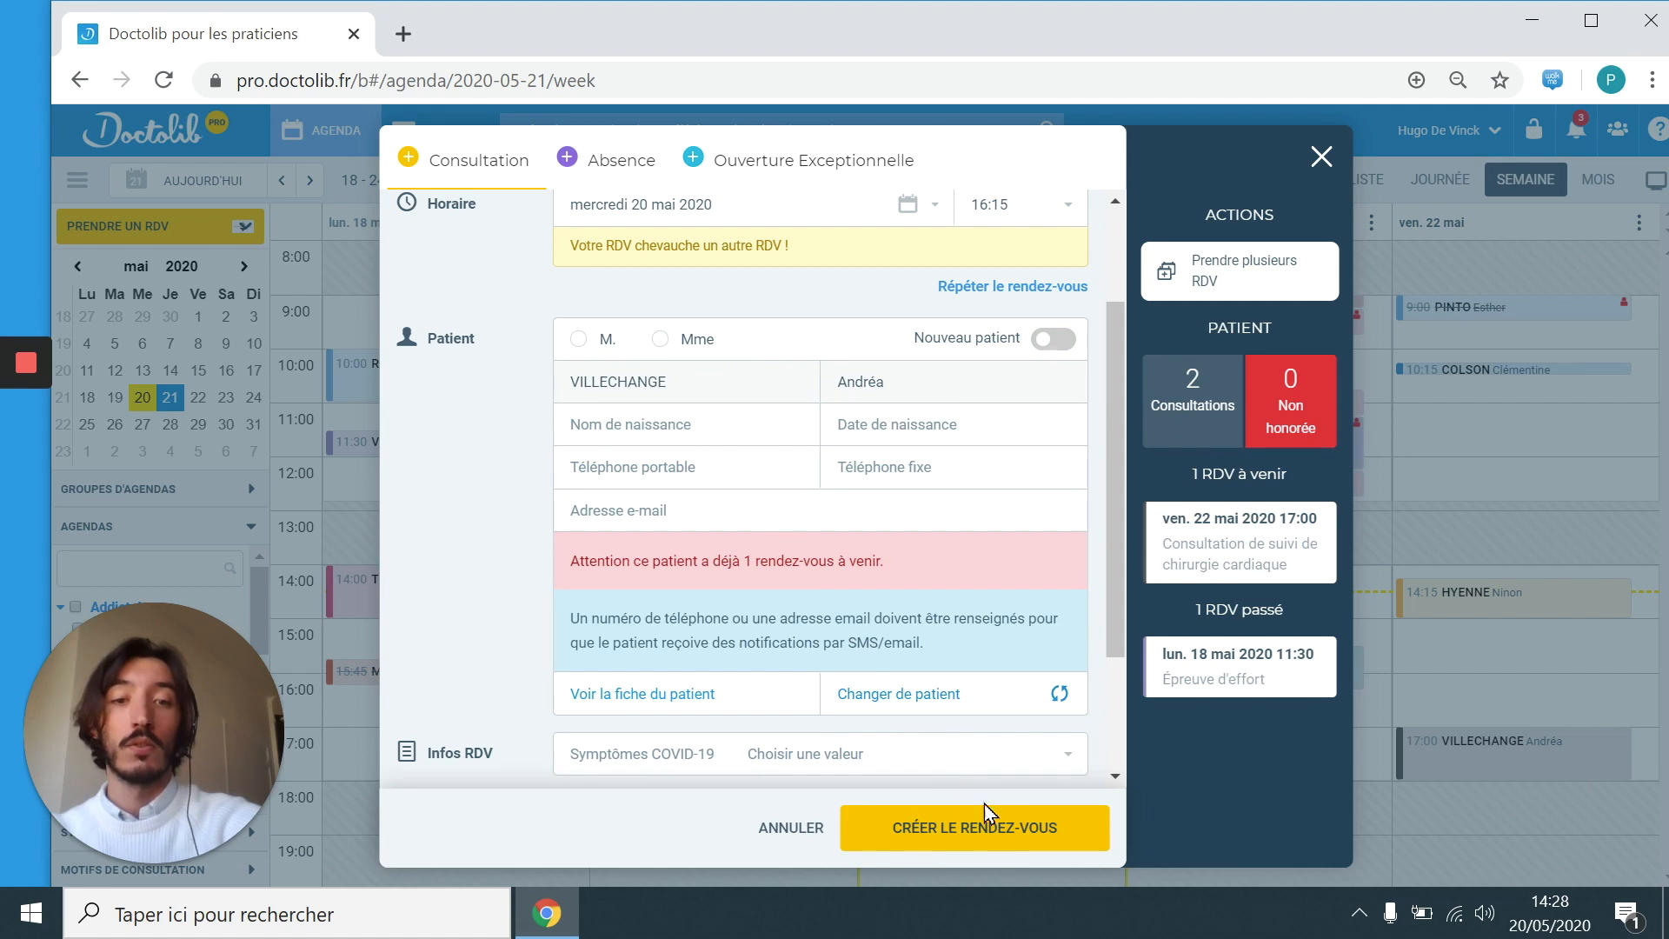
{"action": "left_click", "coordinate": [1004, 830]}
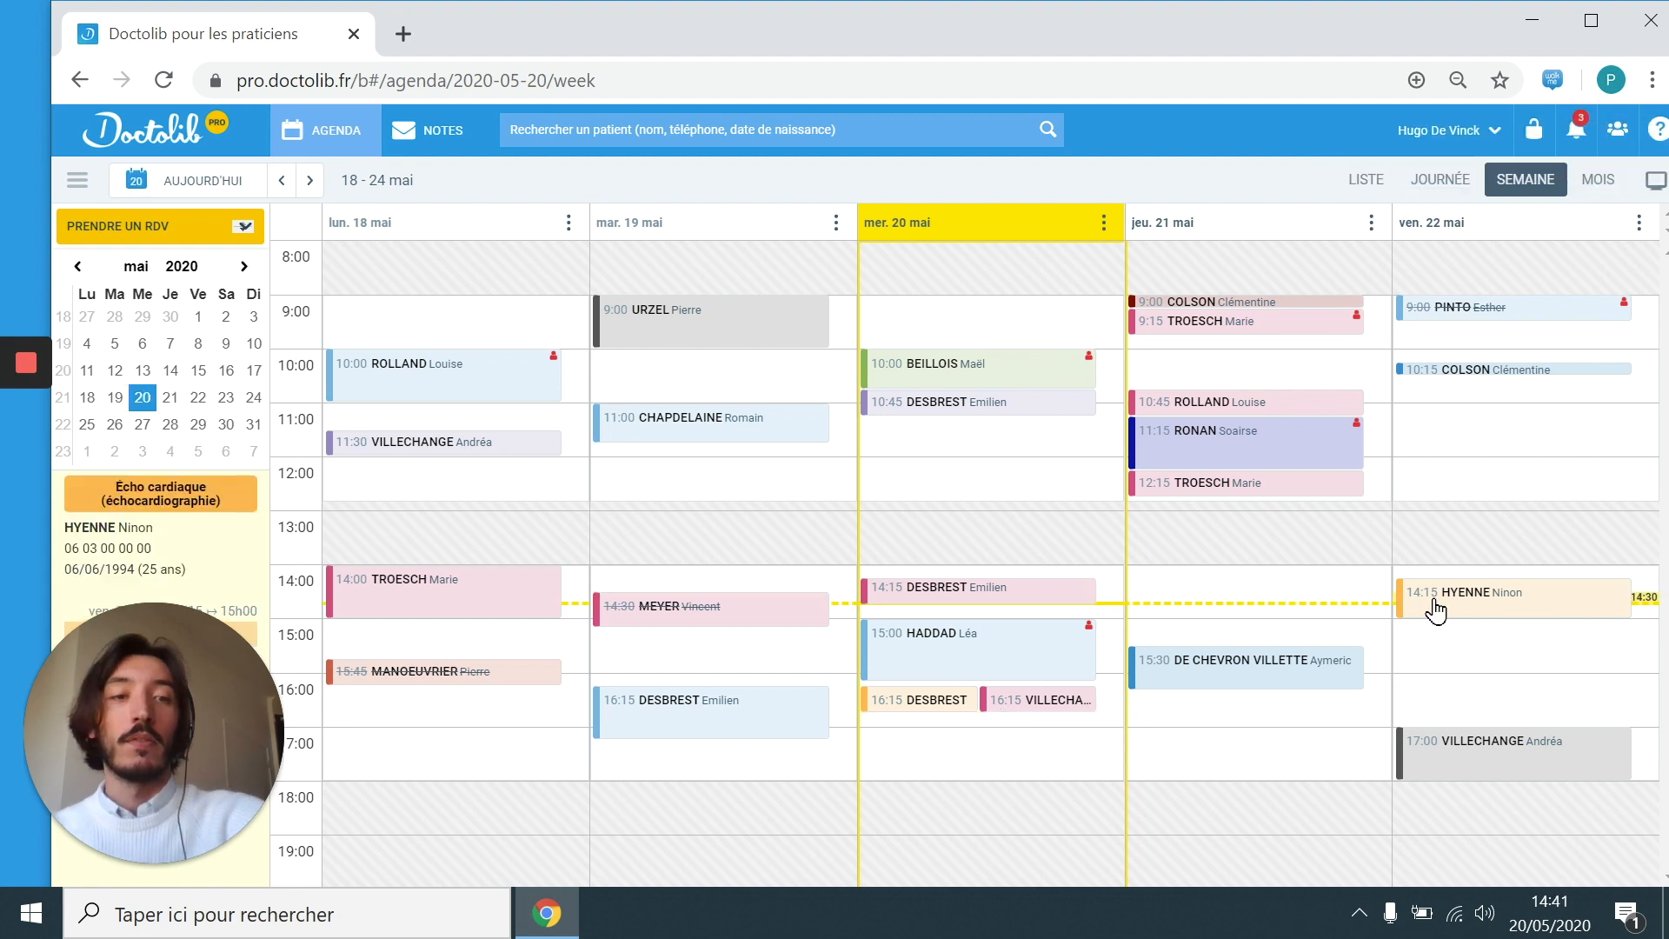
Step: Open the Friday 22 May 14:15 echocardiography appointment and choose Déplacer le RDV
{"action": "left_click", "coordinate": [1434, 600]}
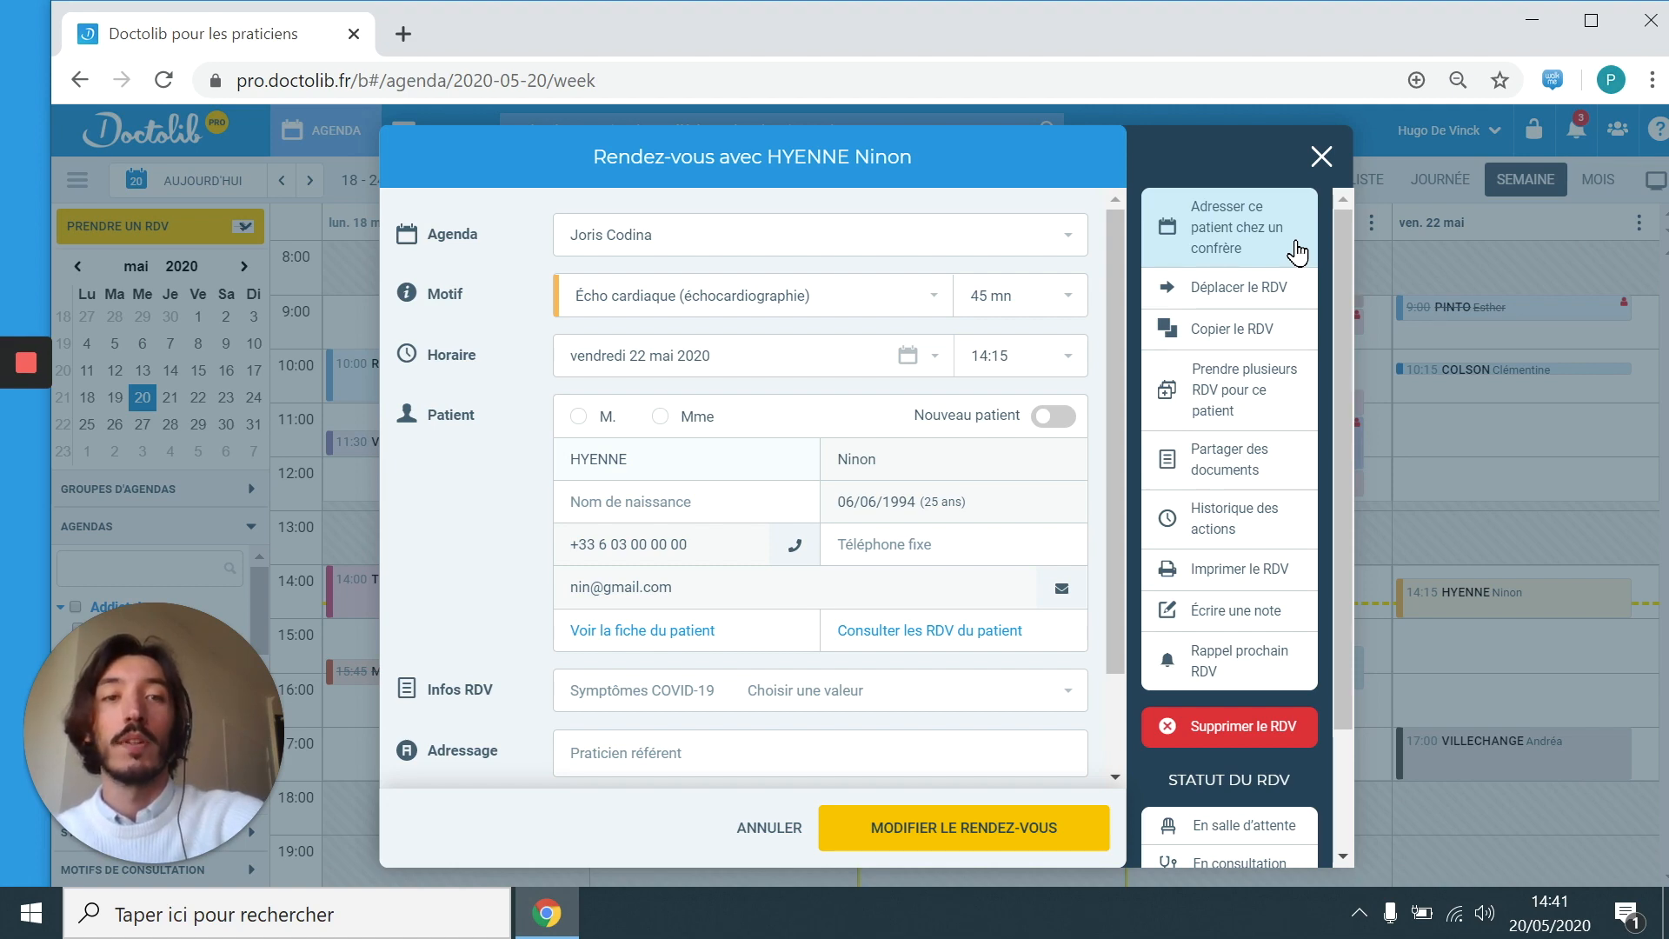
{"action": "left_click", "coordinate": [1290, 290]}
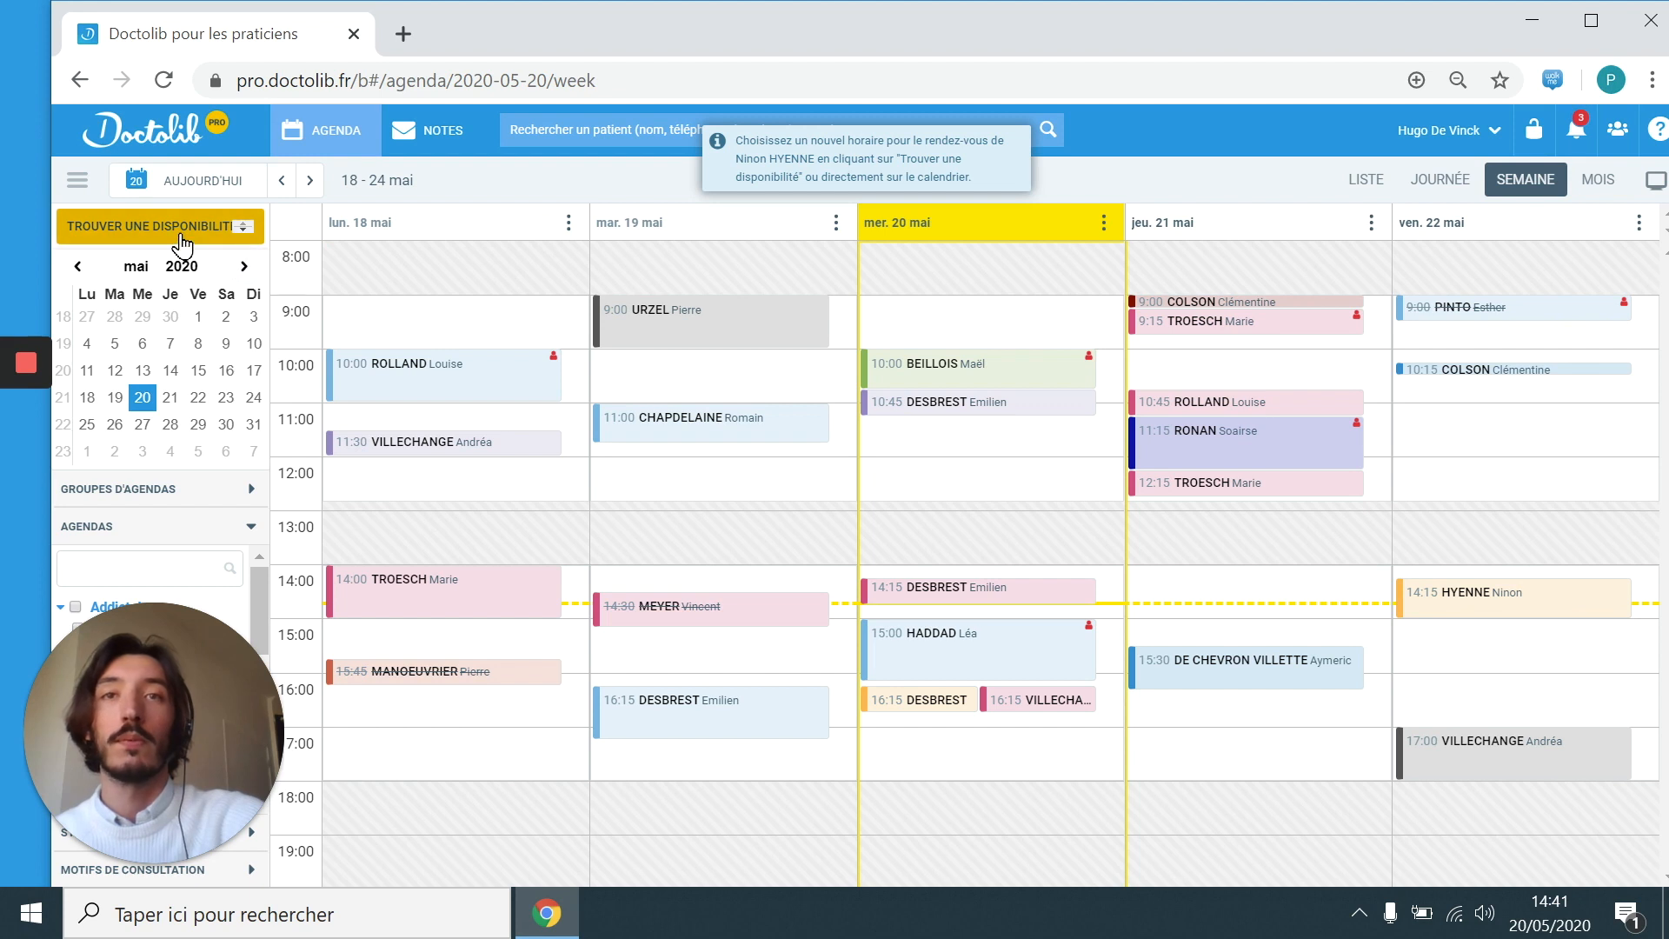
Step: Reschedule the echocardiography appointment to the Thursday 21 May 14:00–14:30 slot
{"action": "left_click", "coordinate": [183, 237]}
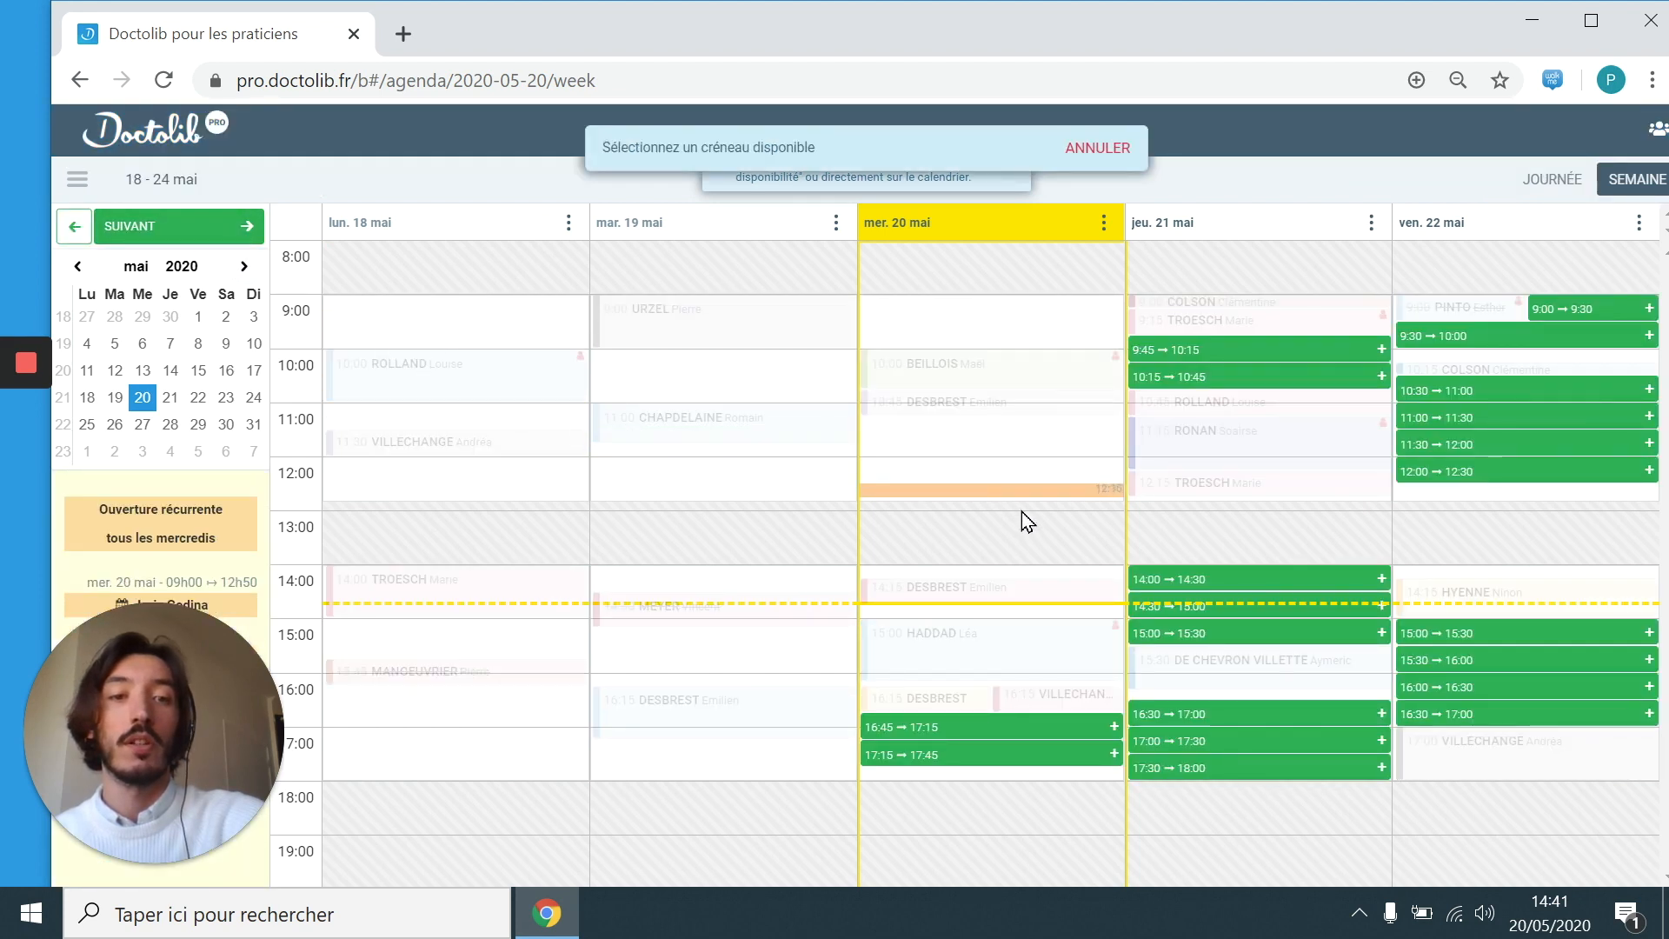
{"action": "left_click", "coordinate": [1254, 588]}
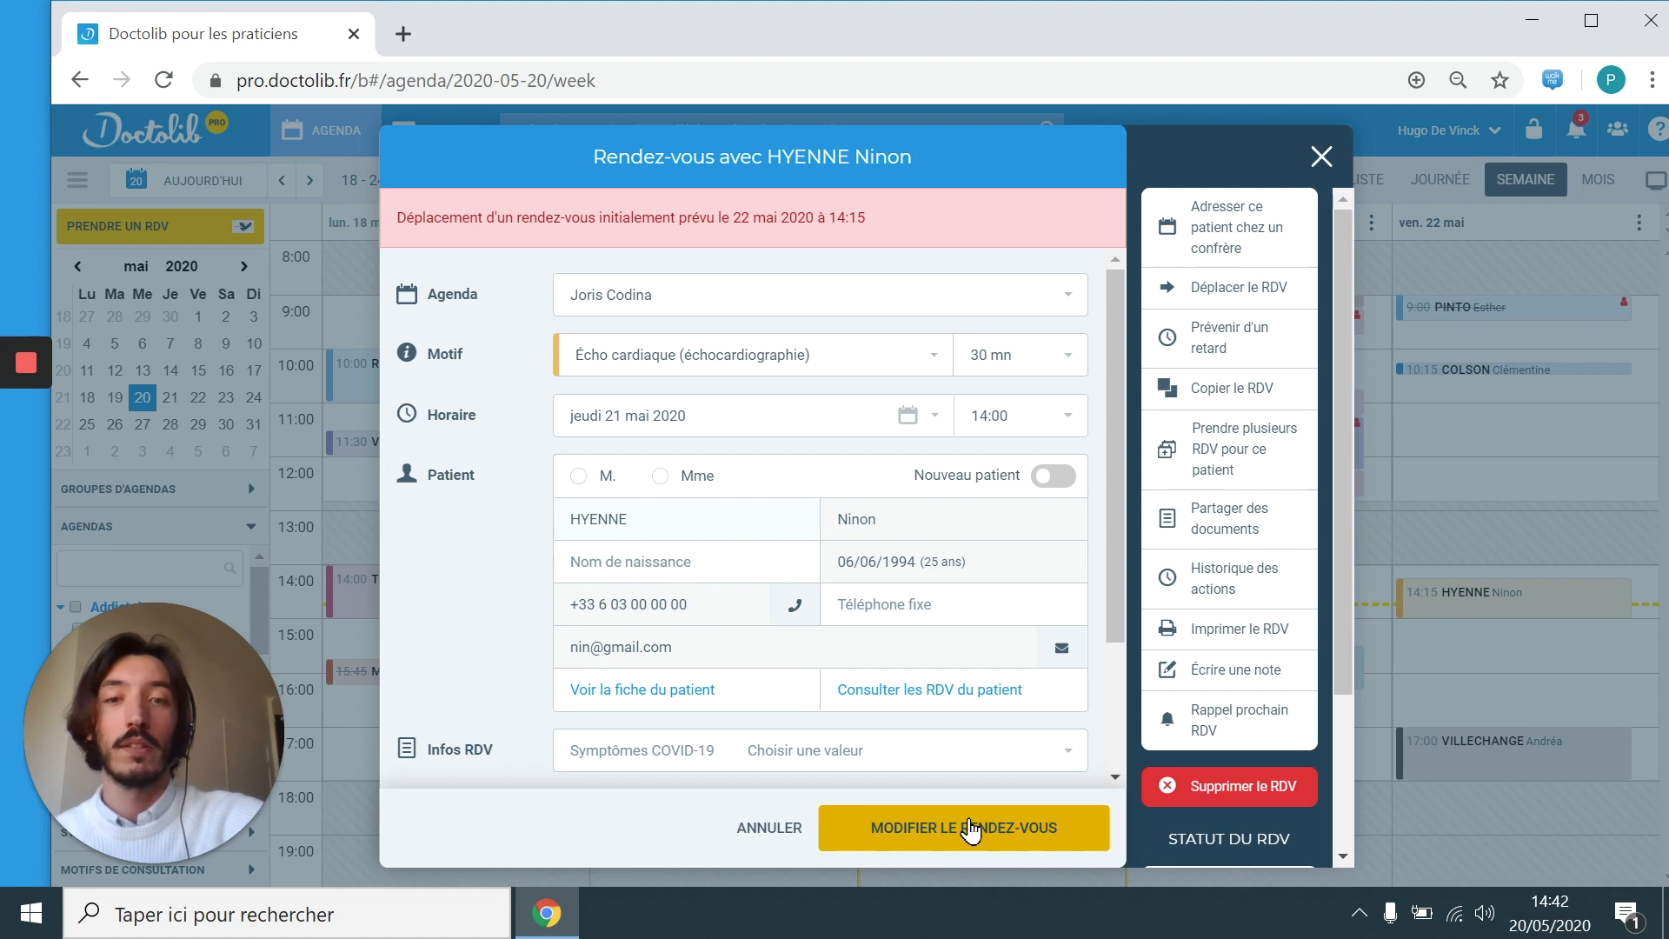
{"action": "left_click", "coordinate": [971, 831]}
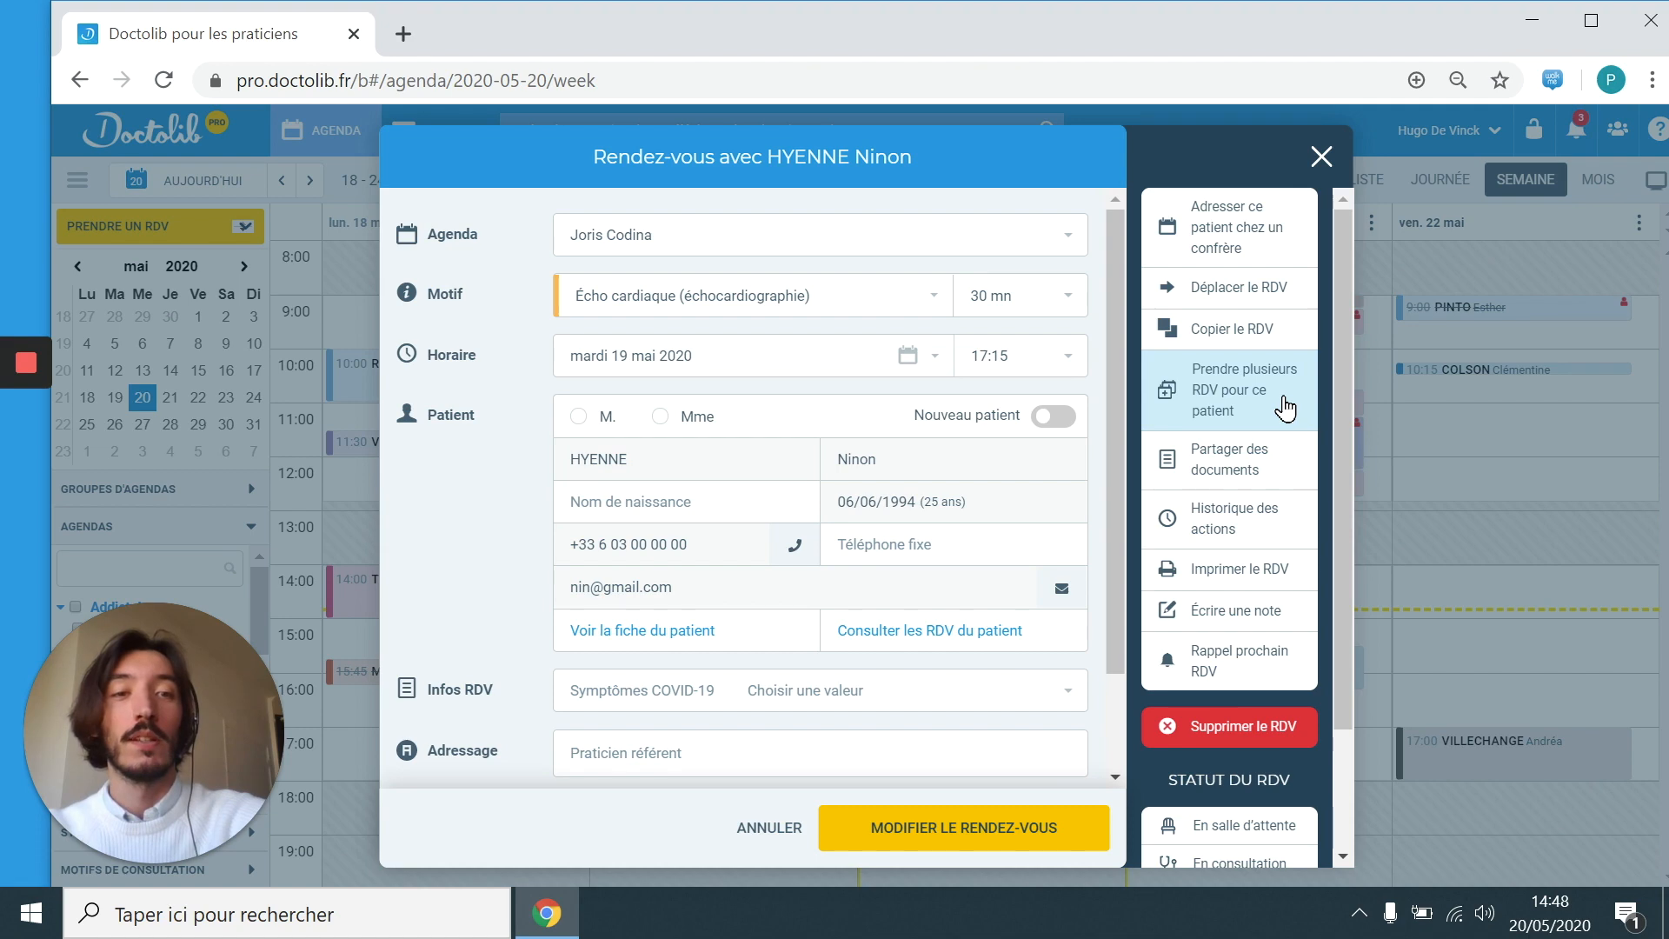
{"action": "left_click", "coordinate": [1283, 472]}
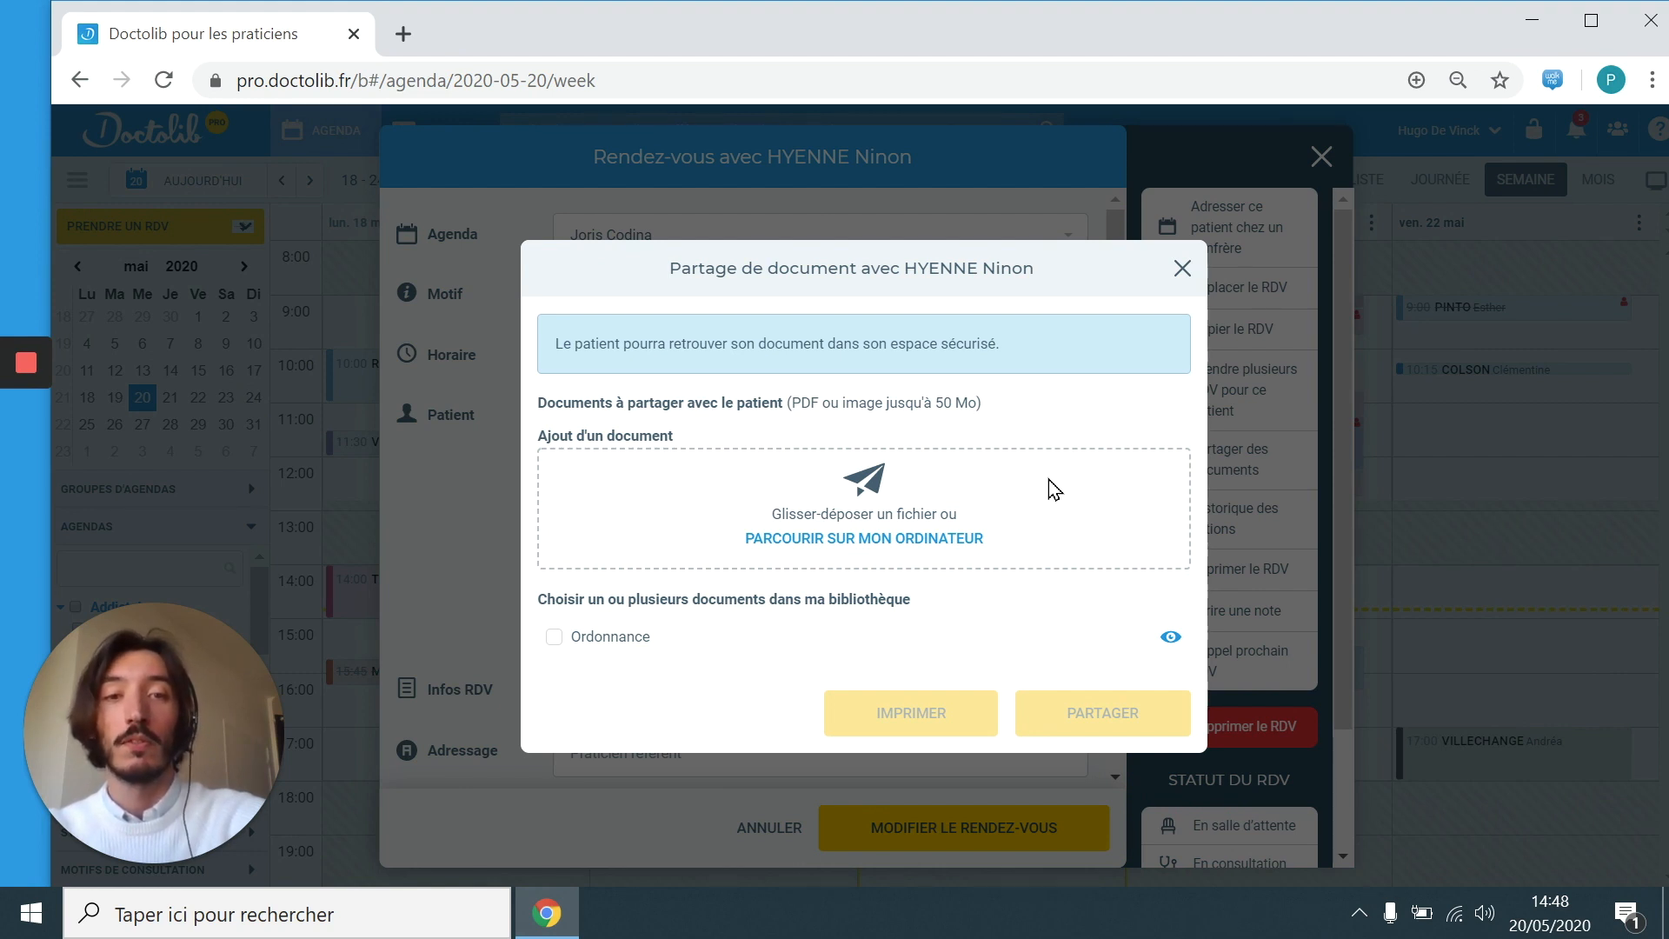
{"action": "left_click", "coordinate": [1248, 491]}
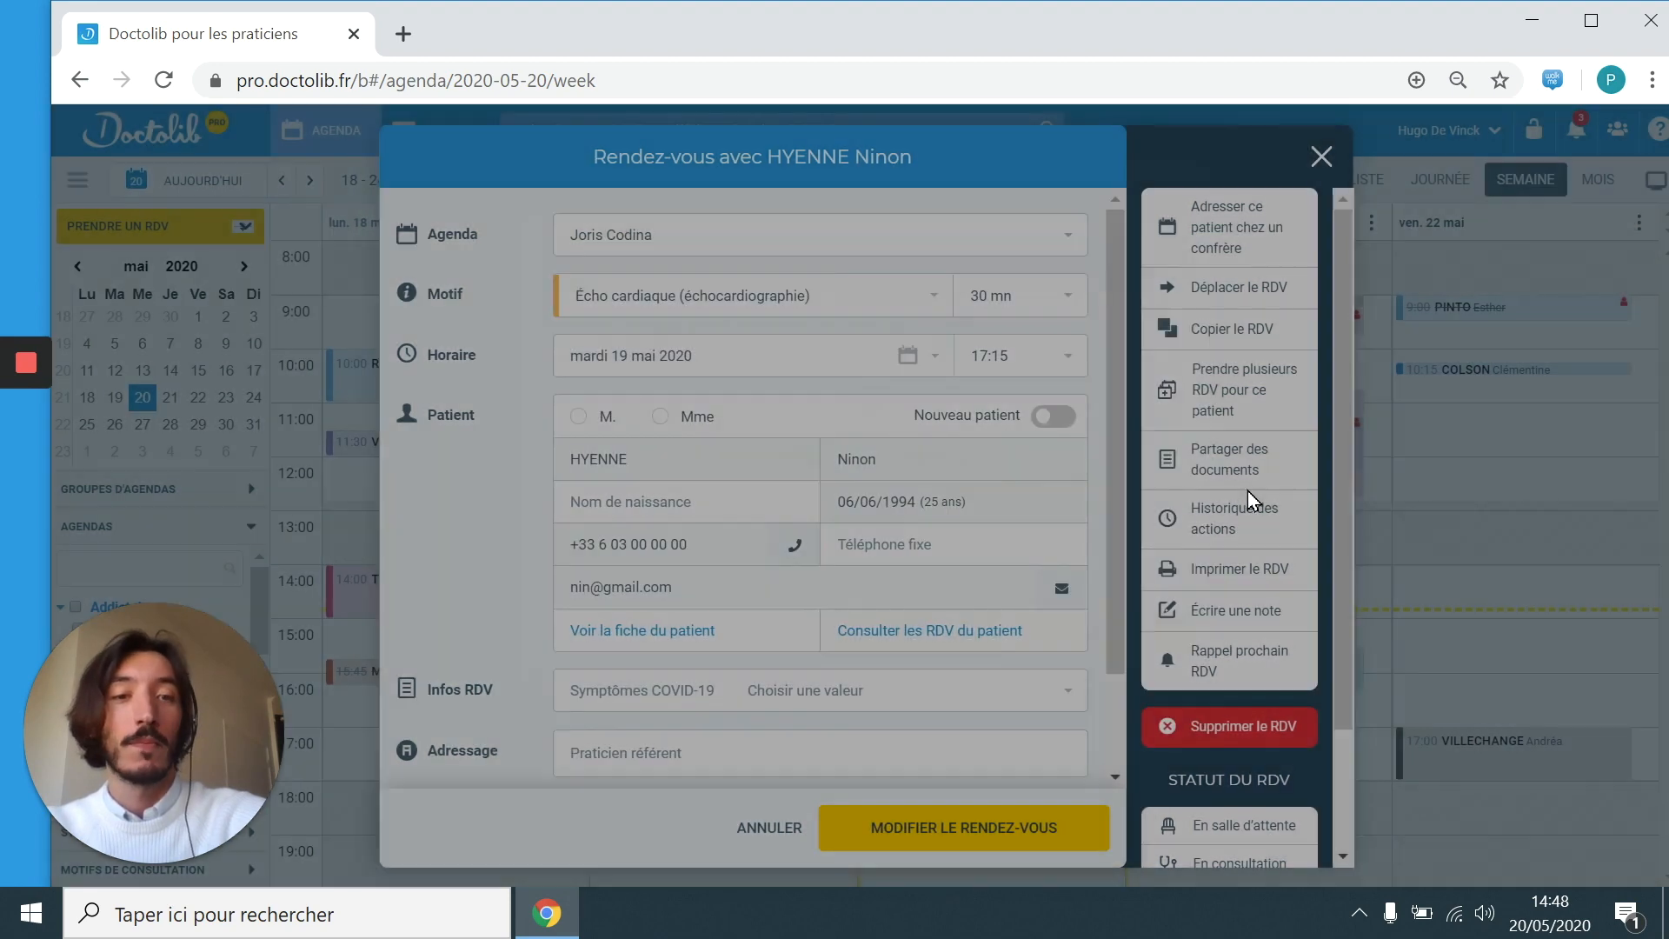
Step: View the appointment's action history, then close the history popup
{"action": "left_click", "coordinate": [1295, 525]}
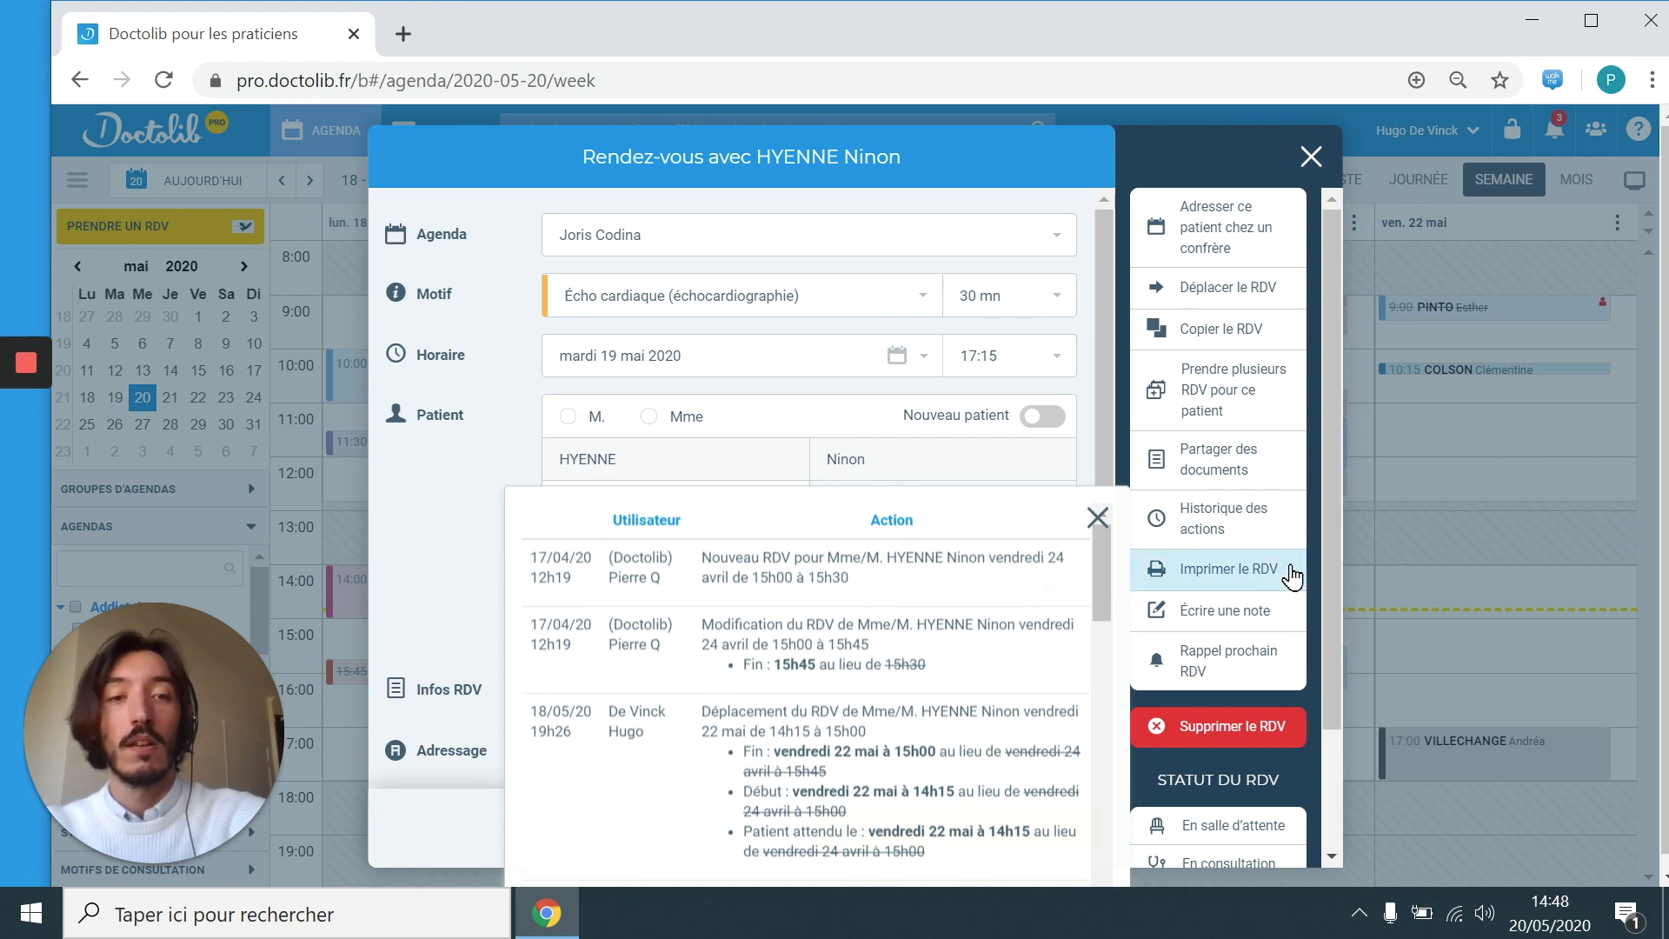
{"action": "left_click", "coordinate": [1299, 519]}
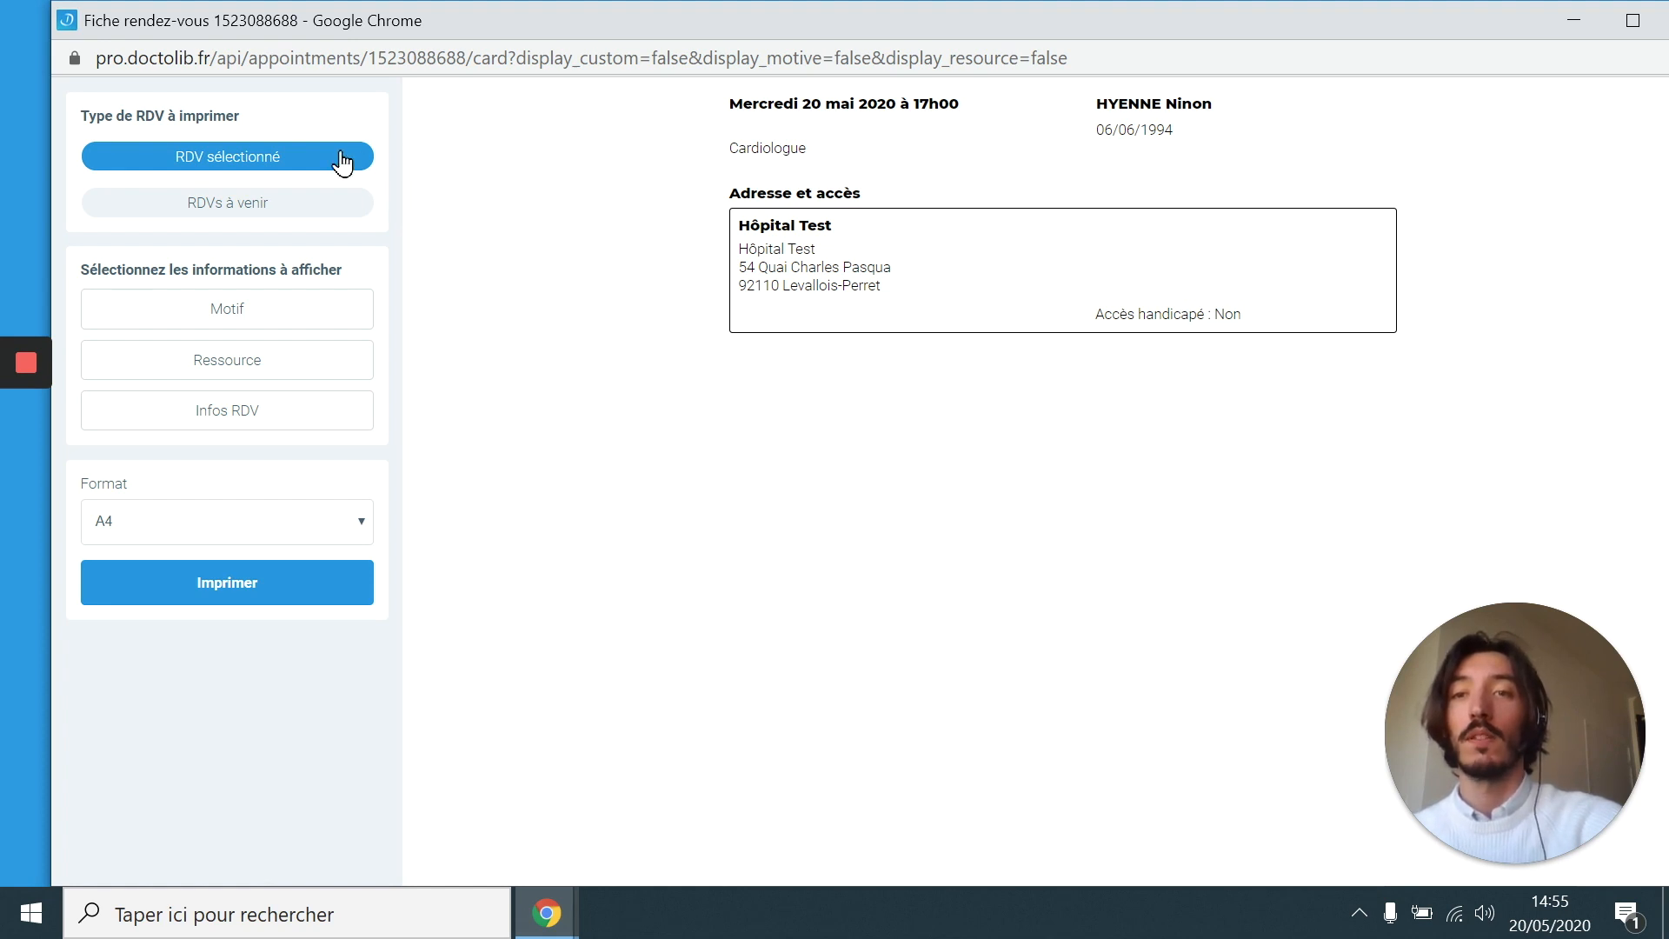
Step: Set the printout to upcoming appointments, include Motif and Infos RDV, and use Letter format
{"action": "left_click", "coordinate": [344, 210]}
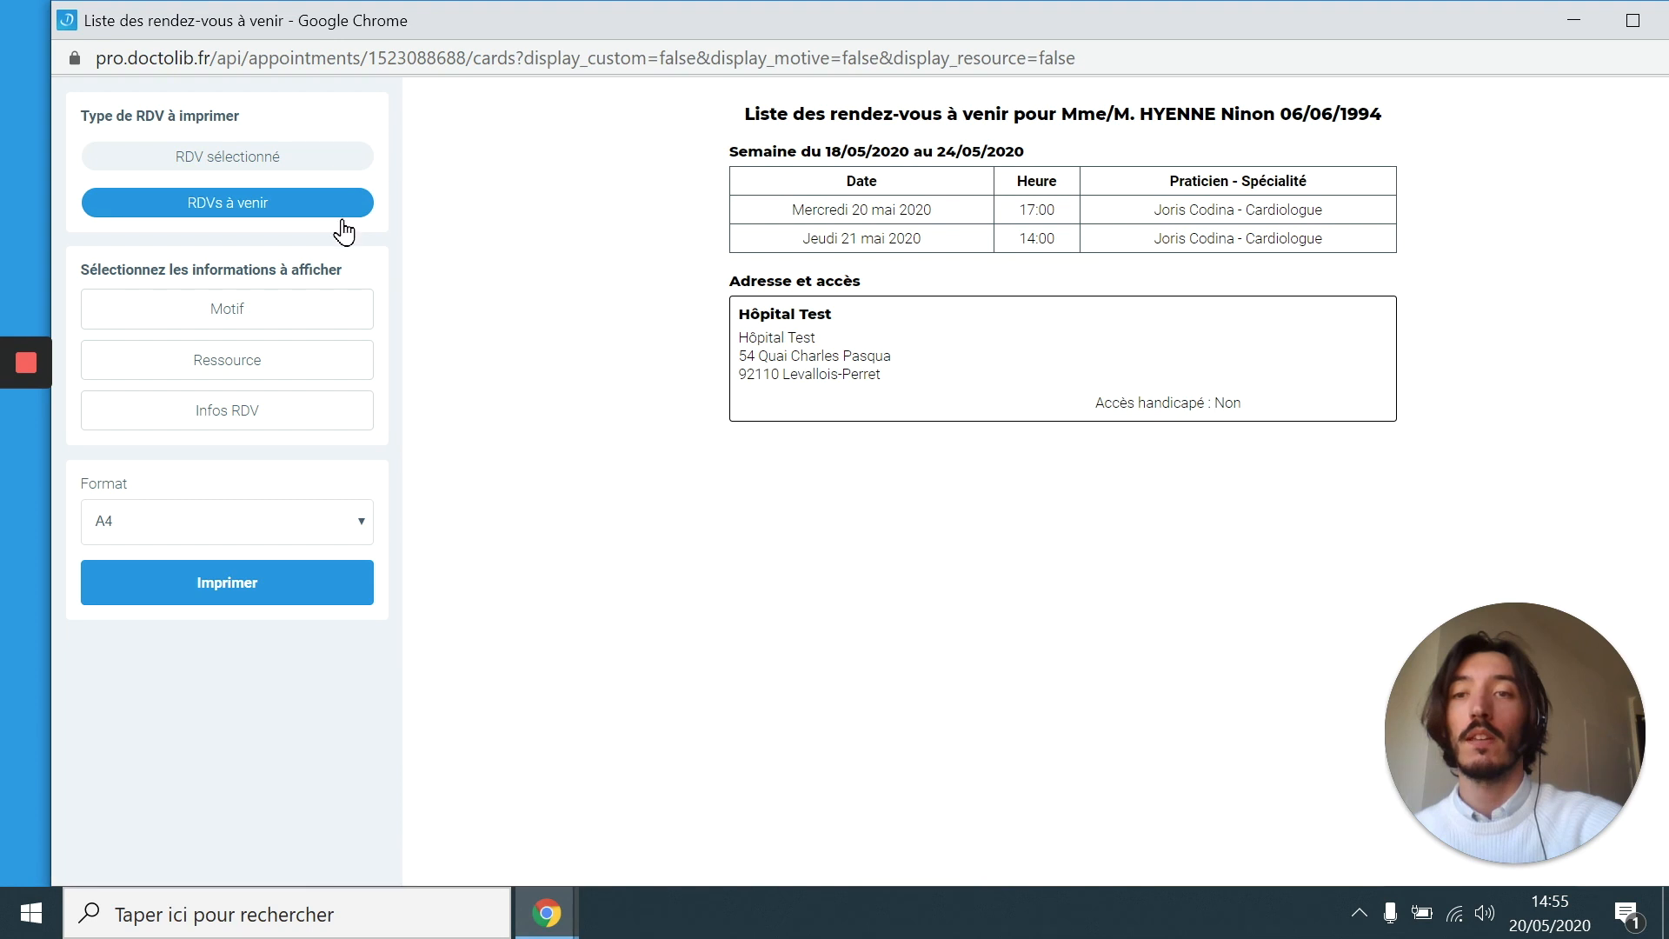
{"action": "left_click", "coordinate": [332, 318]}
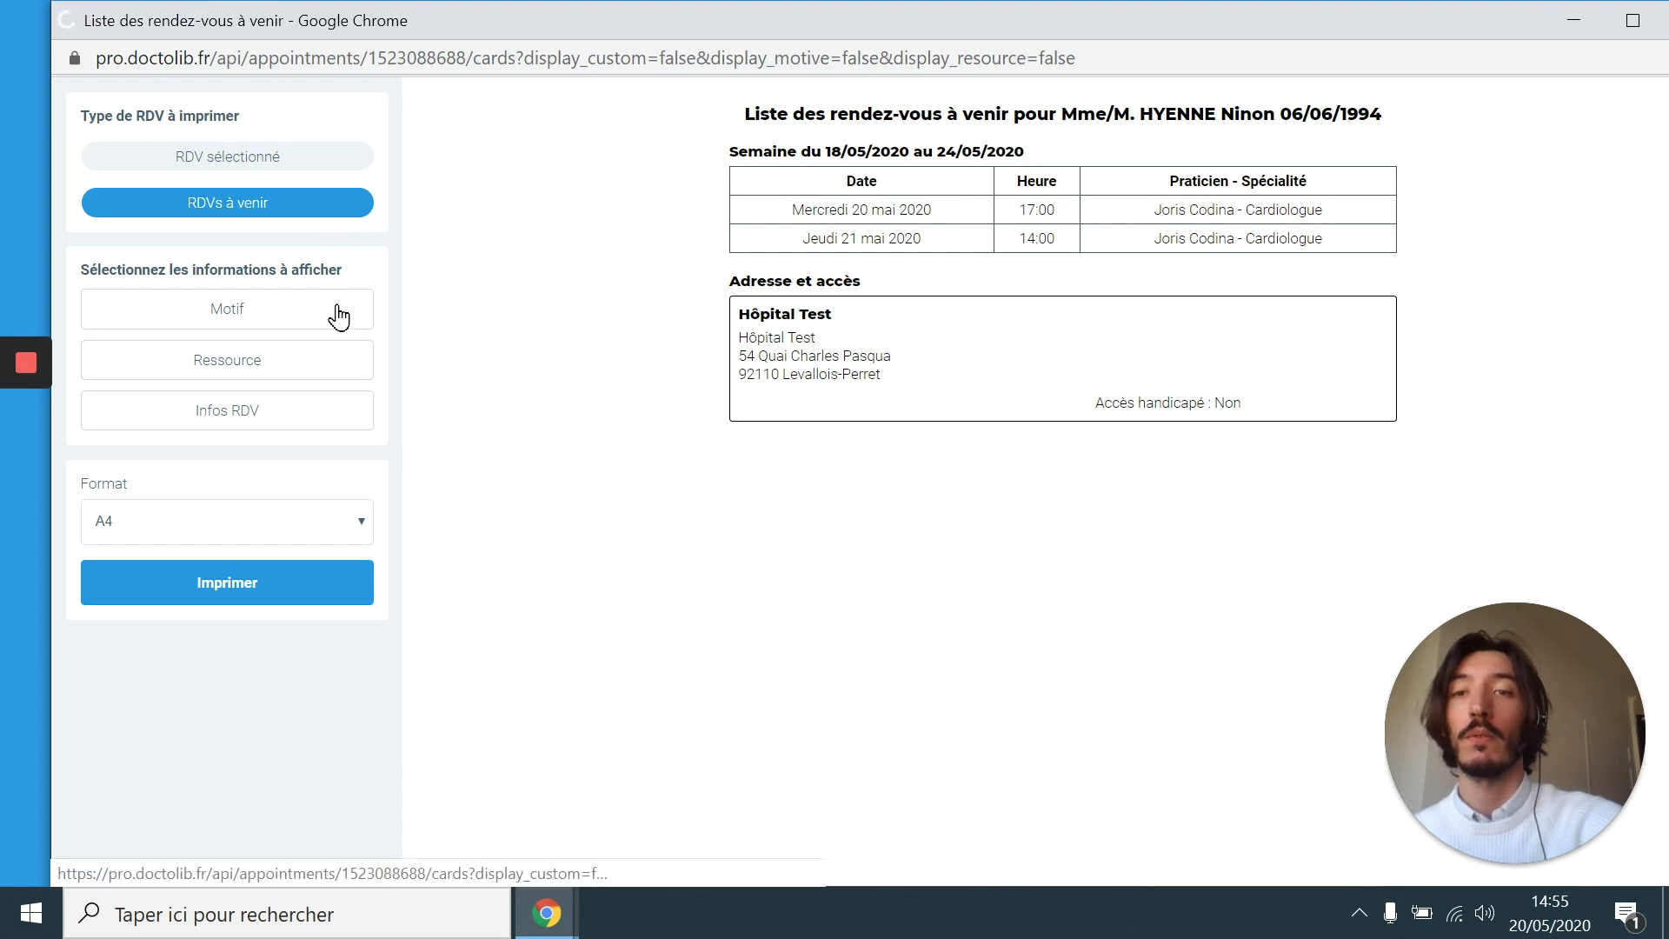
{"action": "left_click", "coordinate": [338, 406]}
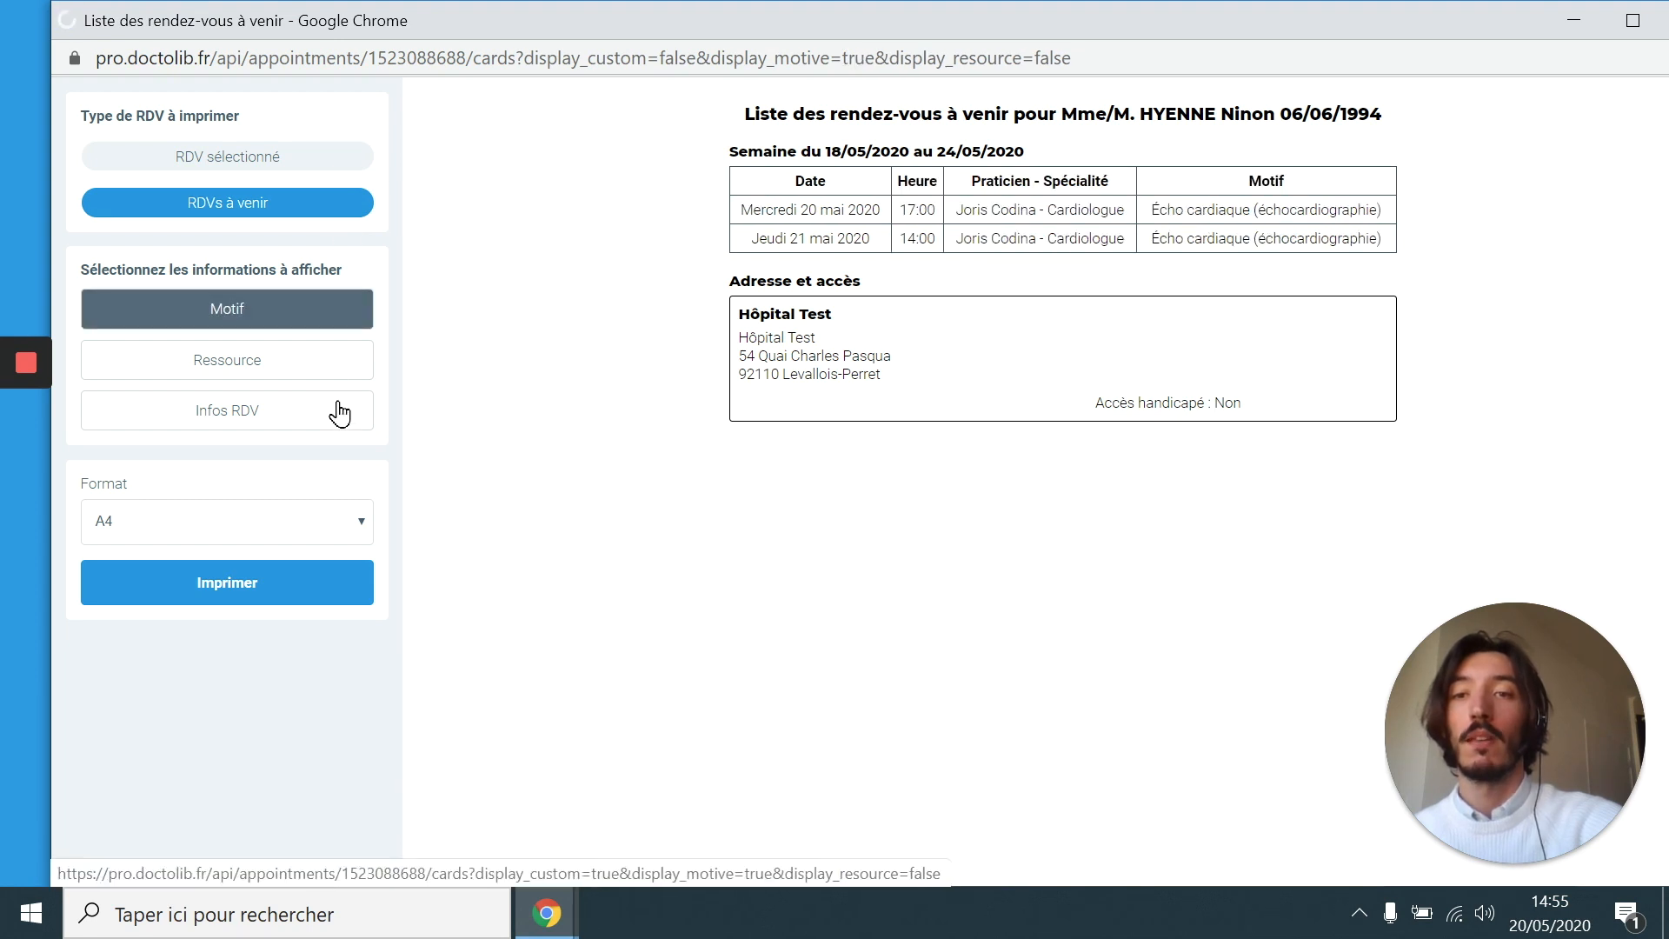
{"action": "left_click", "coordinate": [316, 519]}
{"action": "left_click", "coordinate": [306, 570]}
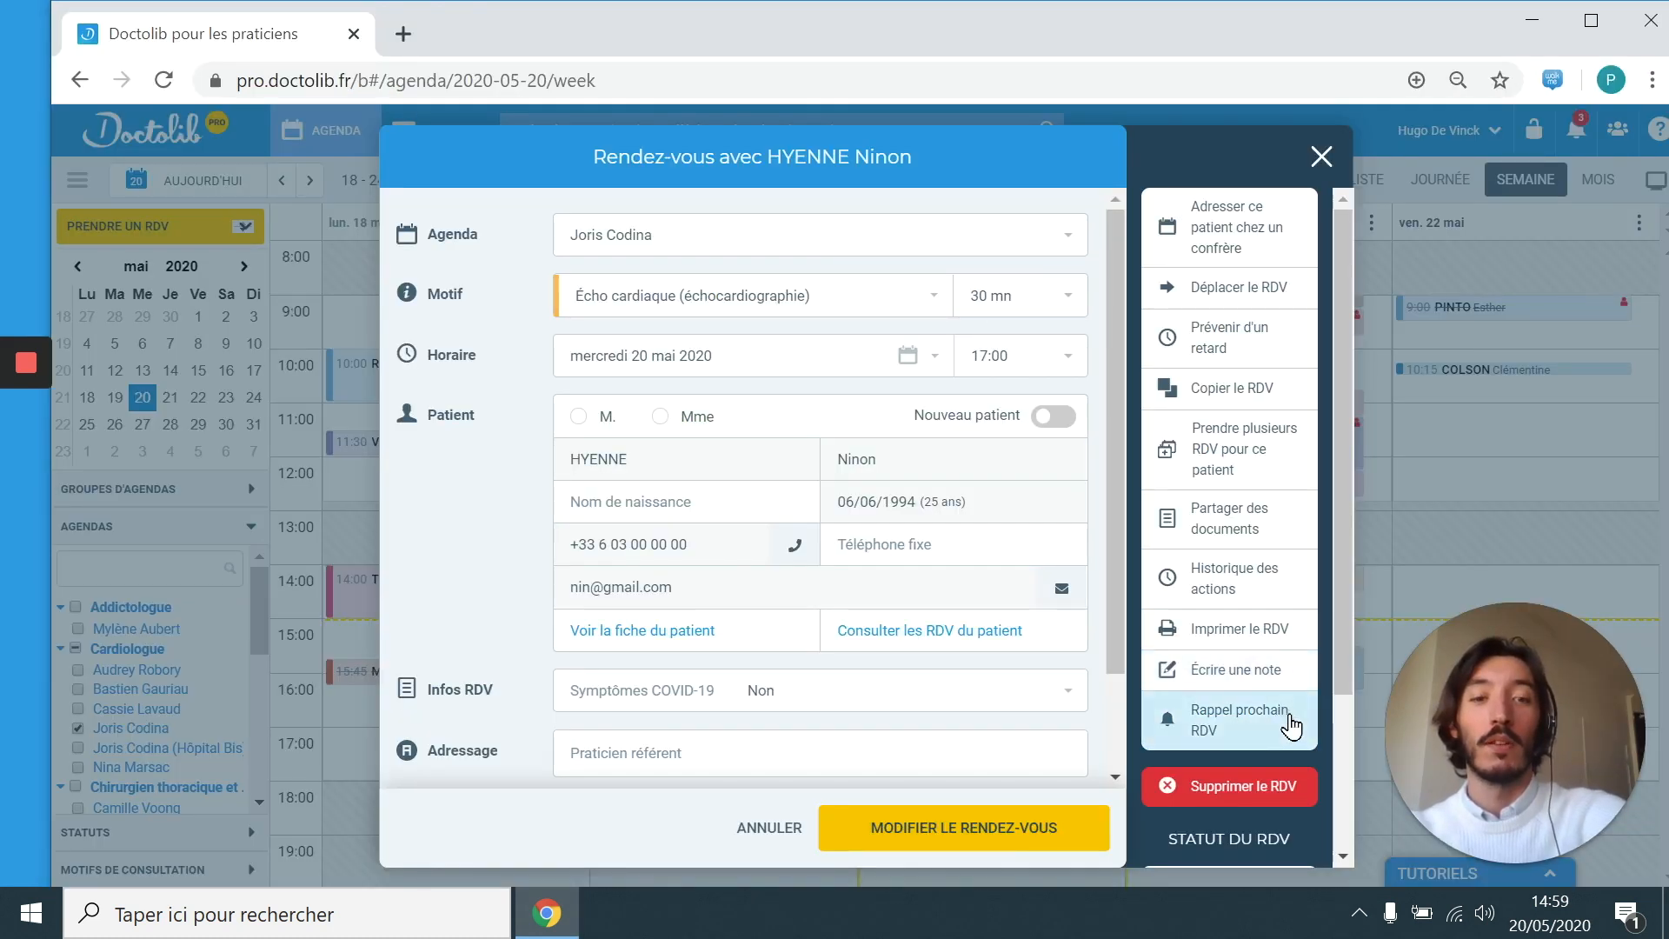
{"action": "left_click", "coordinate": [1293, 724]}
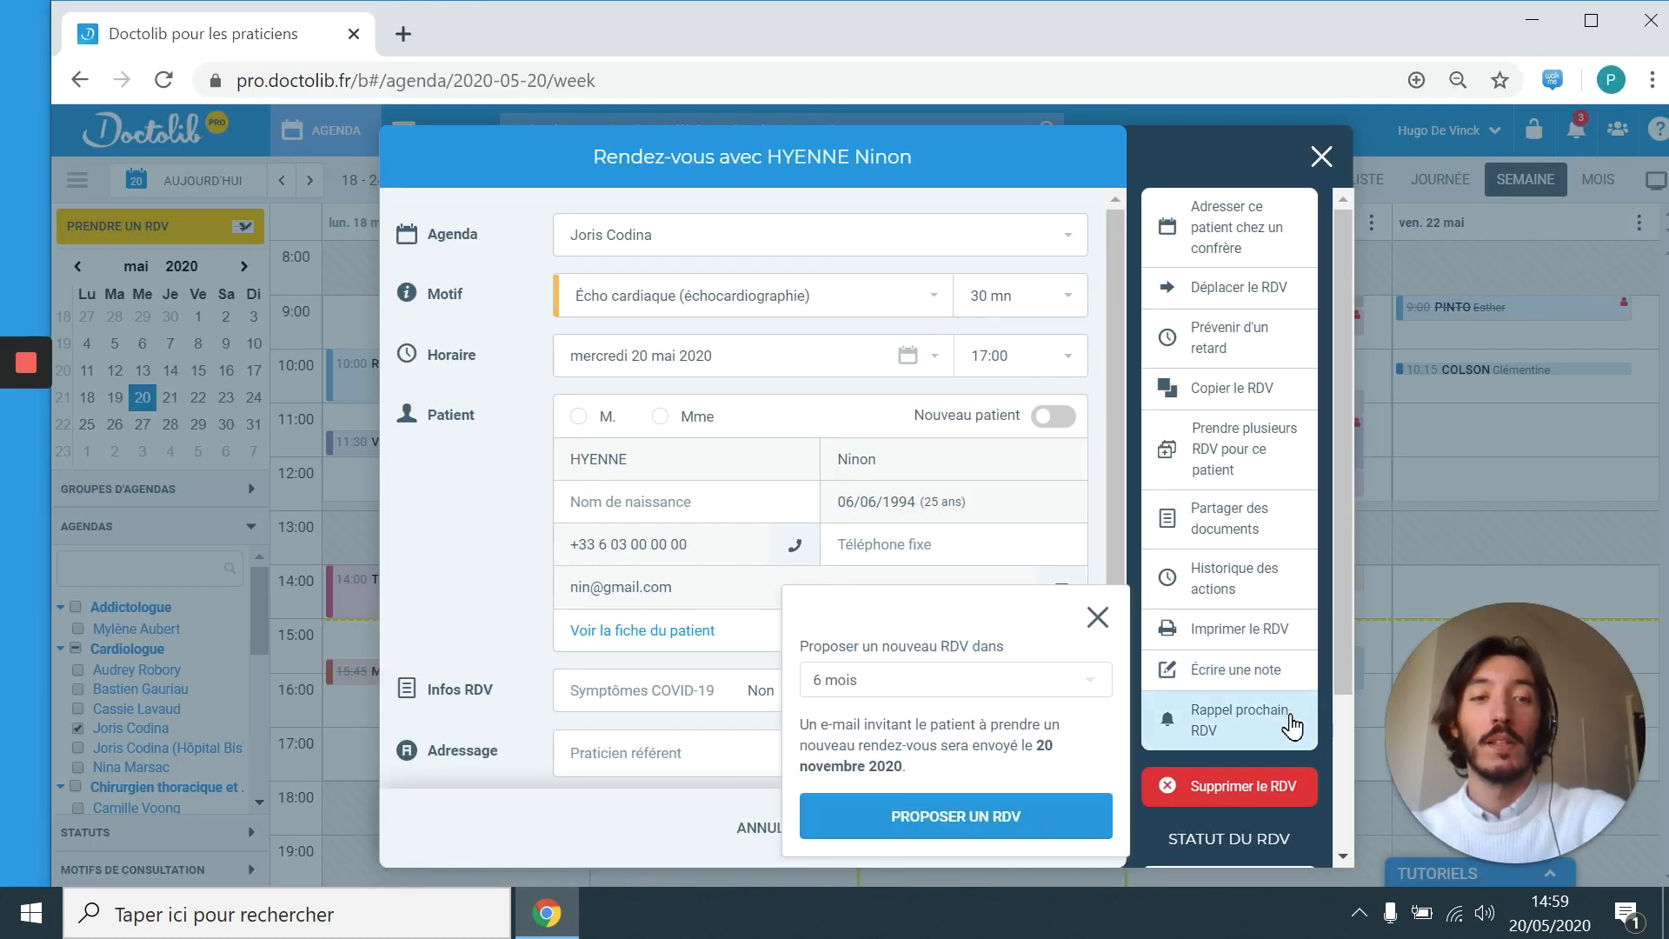
{"action": "left_click", "coordinate": [1055, 696]}
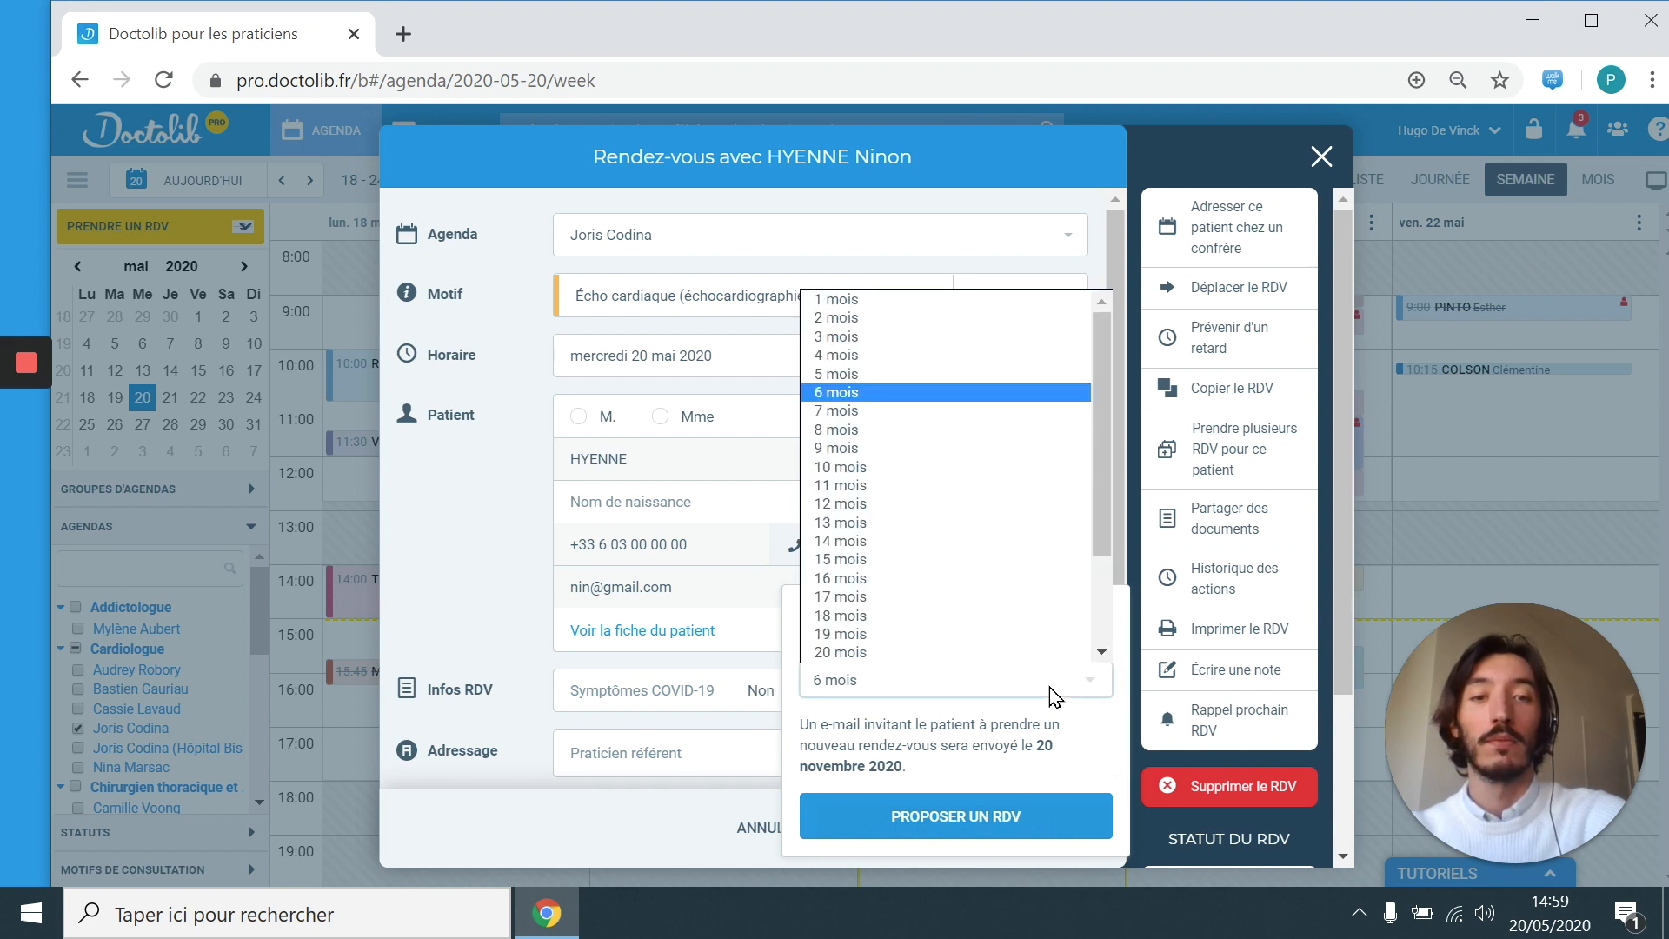
{"action": "left_click", "coordinate": [1055, 695]}
{"action": "left_click", "coordinate": [1296, 724]}
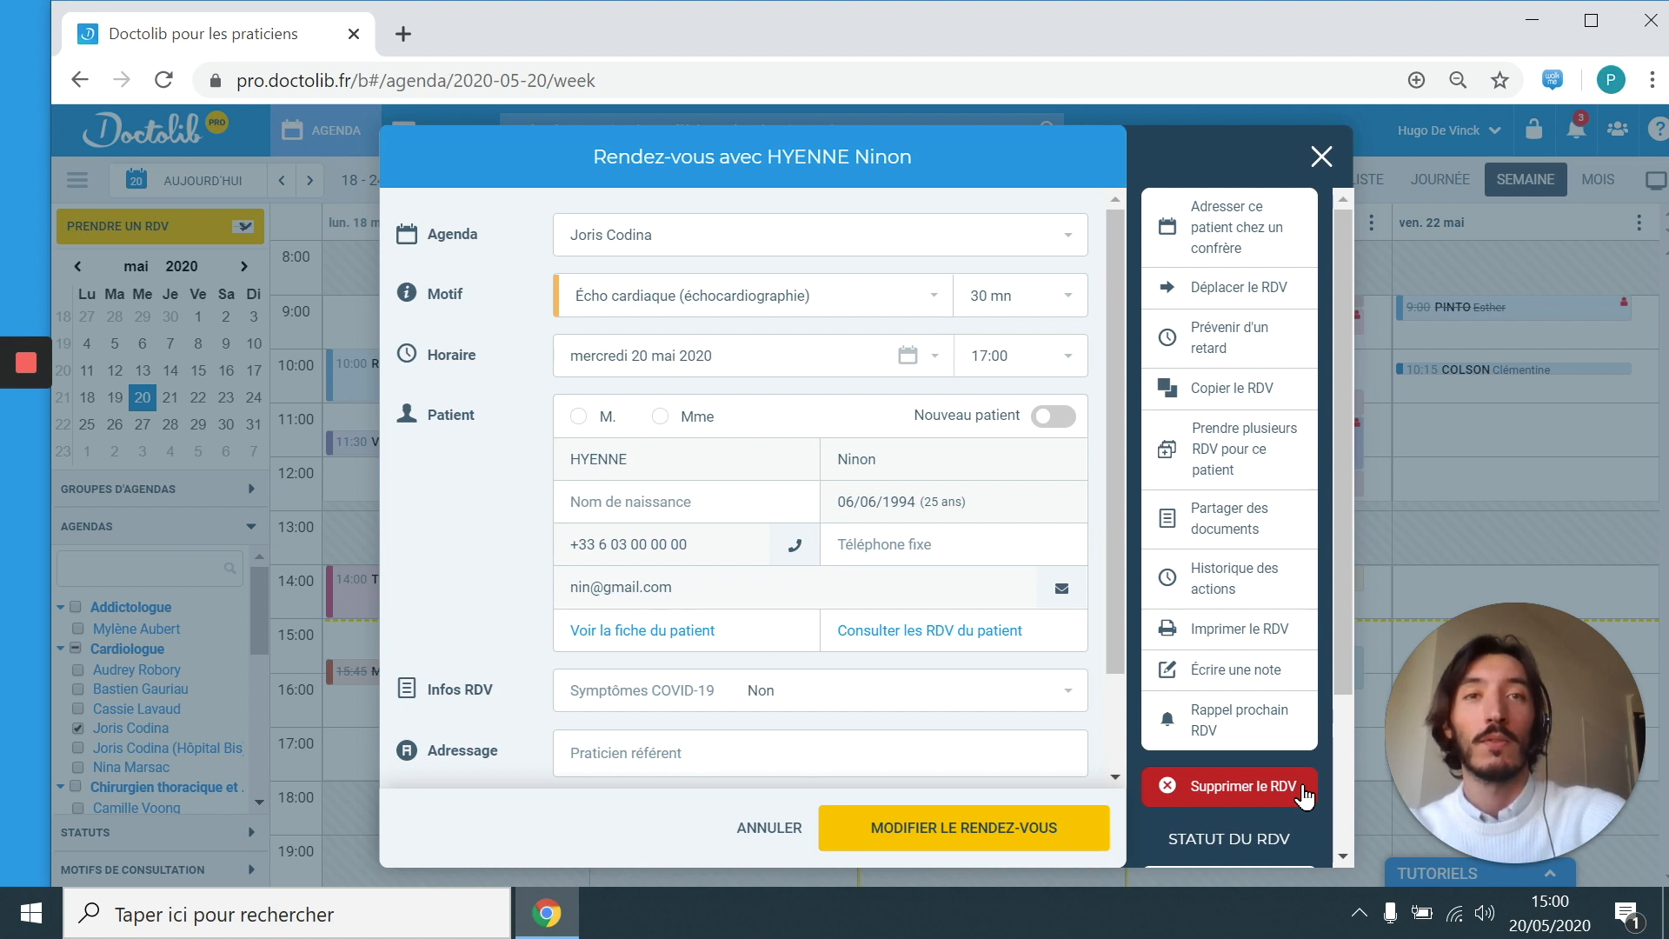
Step: Set the 21 May 14:00 echocardiography appointment's status to 'En salle d'attente'
{"action": "scroll", "coordinate": [1327, 782], "scroll_direction": "down", "scroll_amount": 3}
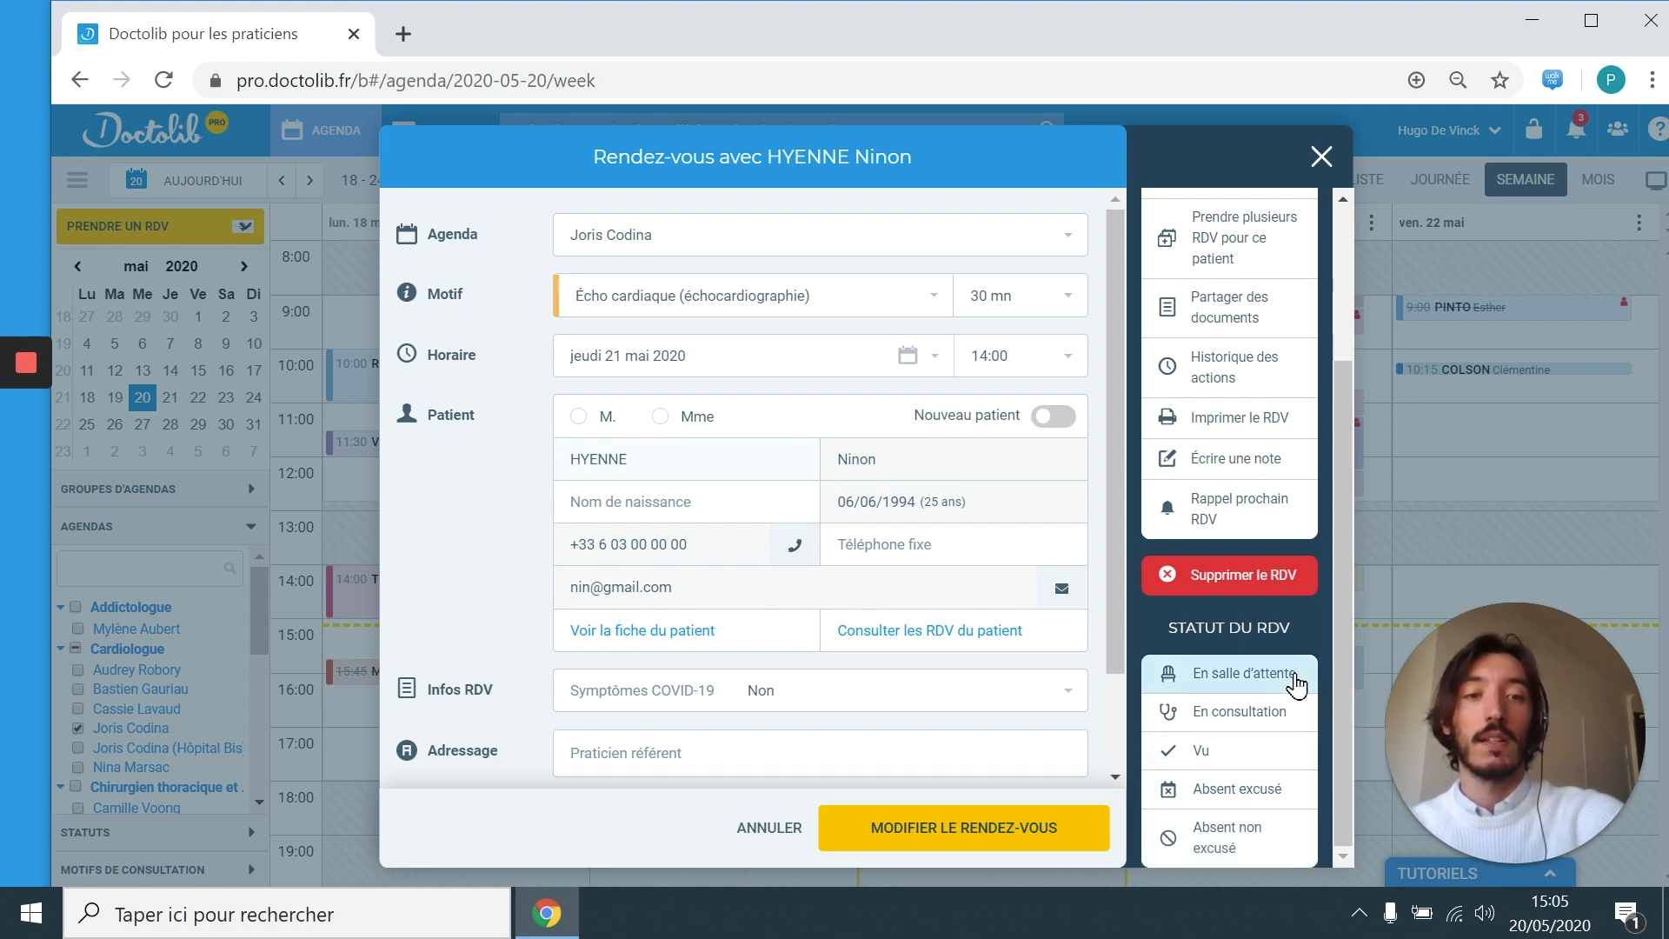
{"action": "left_click", "coordinate": [1295, 685]}
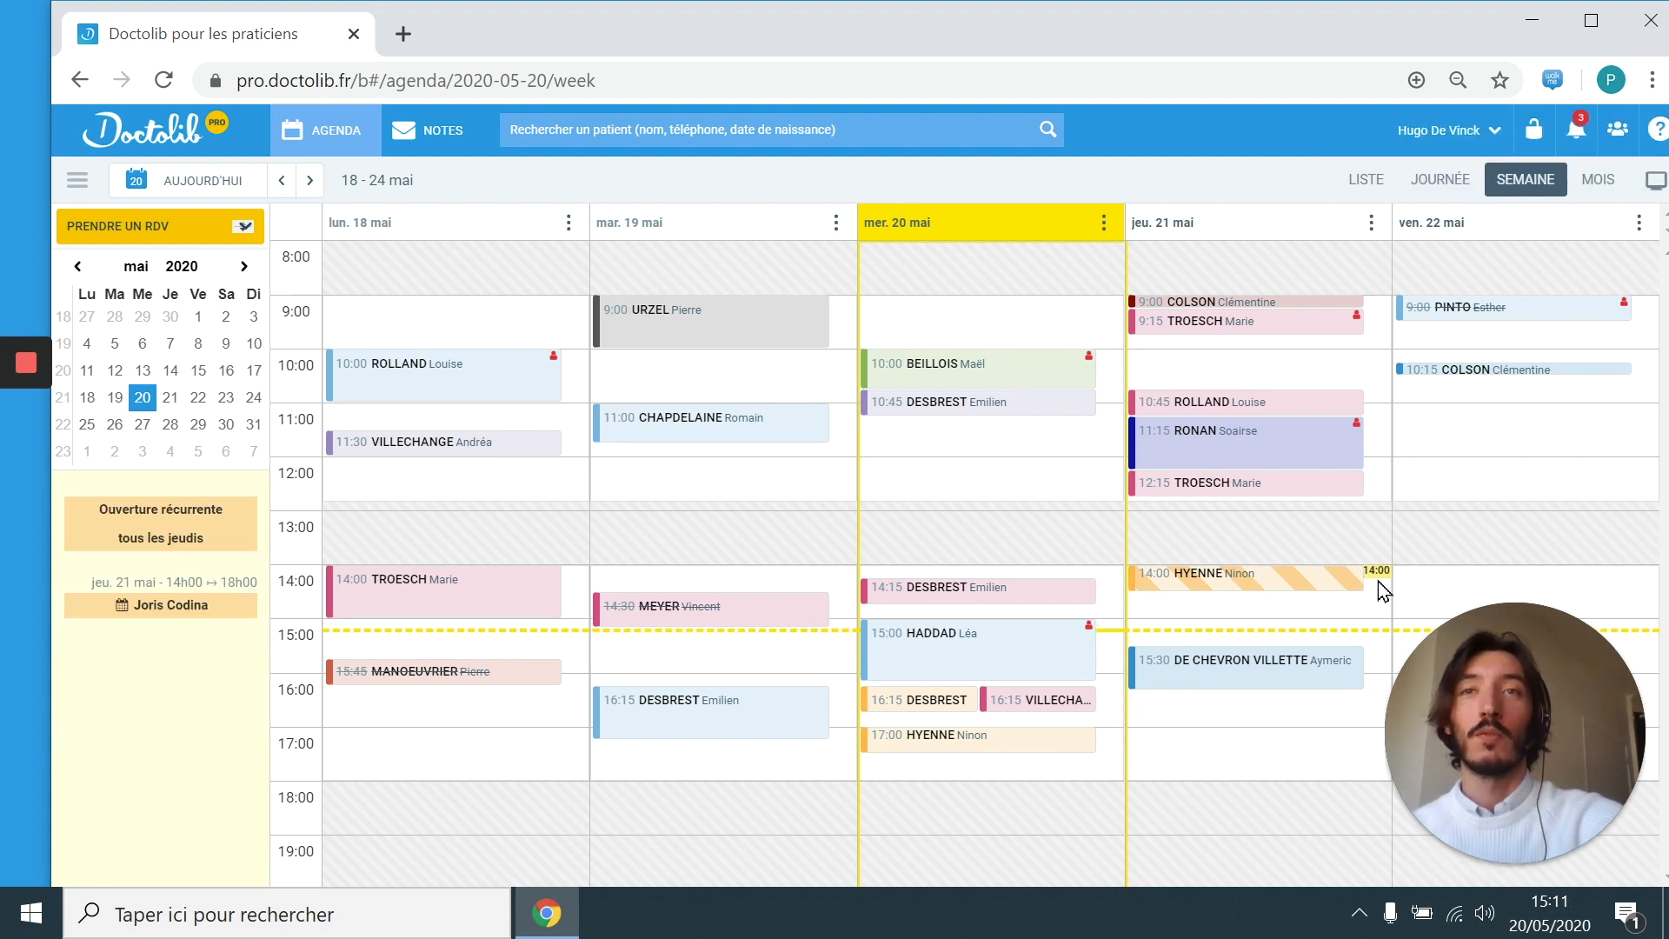
Step: Open the patient's full record from the Thursday 21 May 14:00 appointment
{"action": "mouse_move", "coordinate": [1358, 593]}
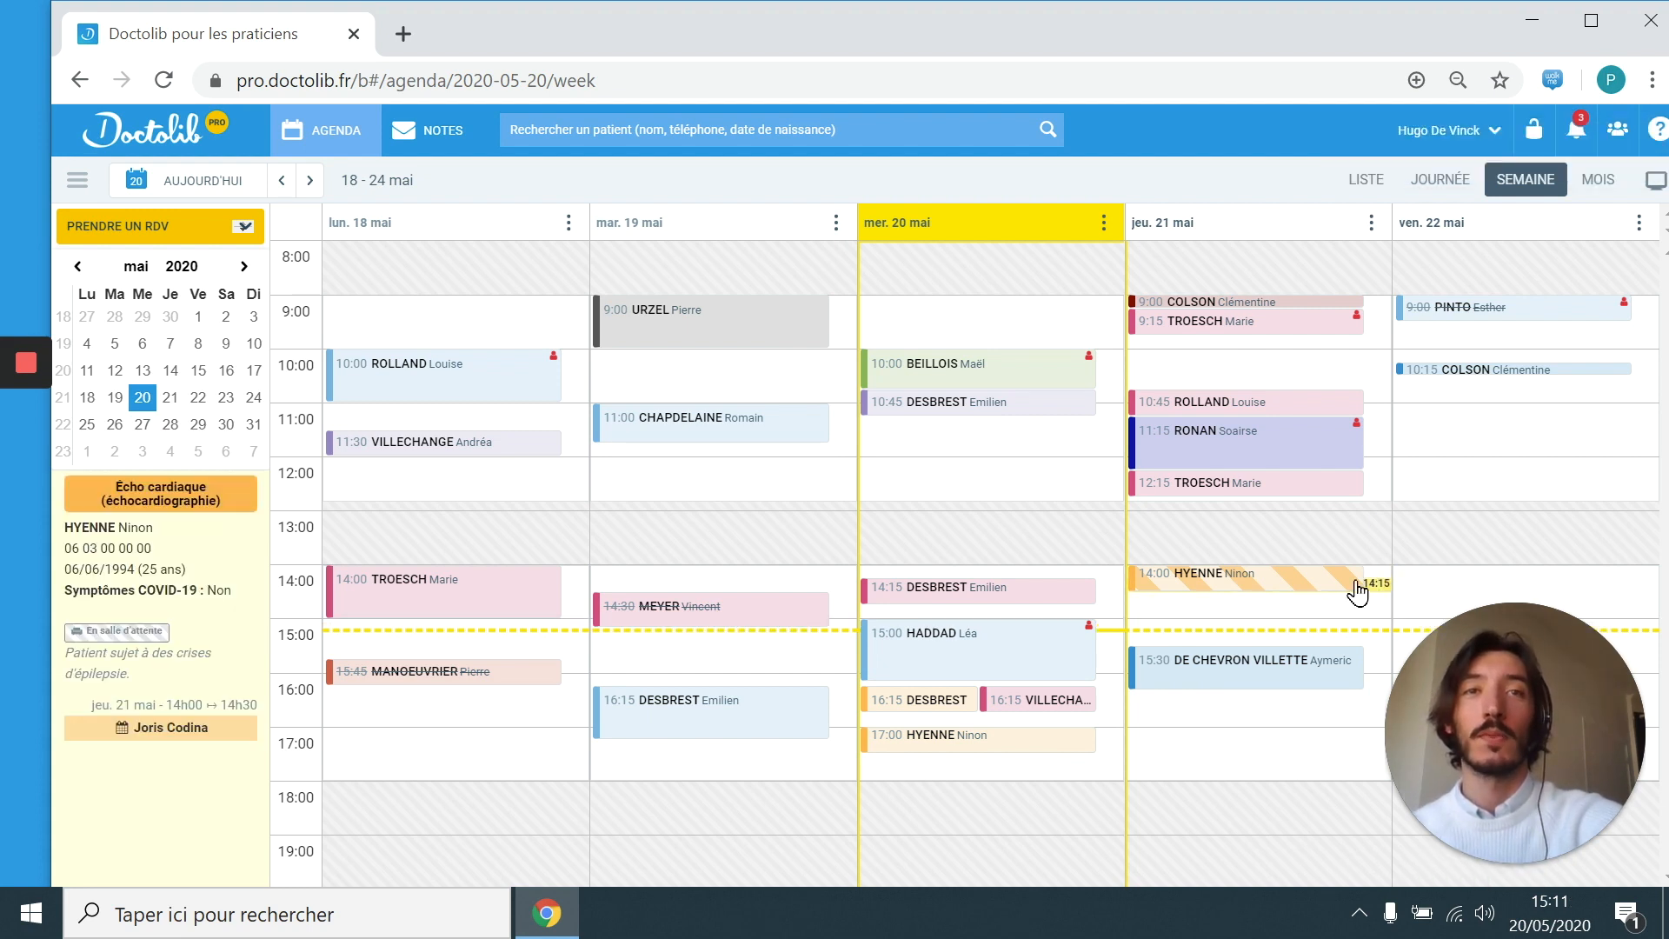
{"action": "left_click", "coordinate": [1324, 583]}
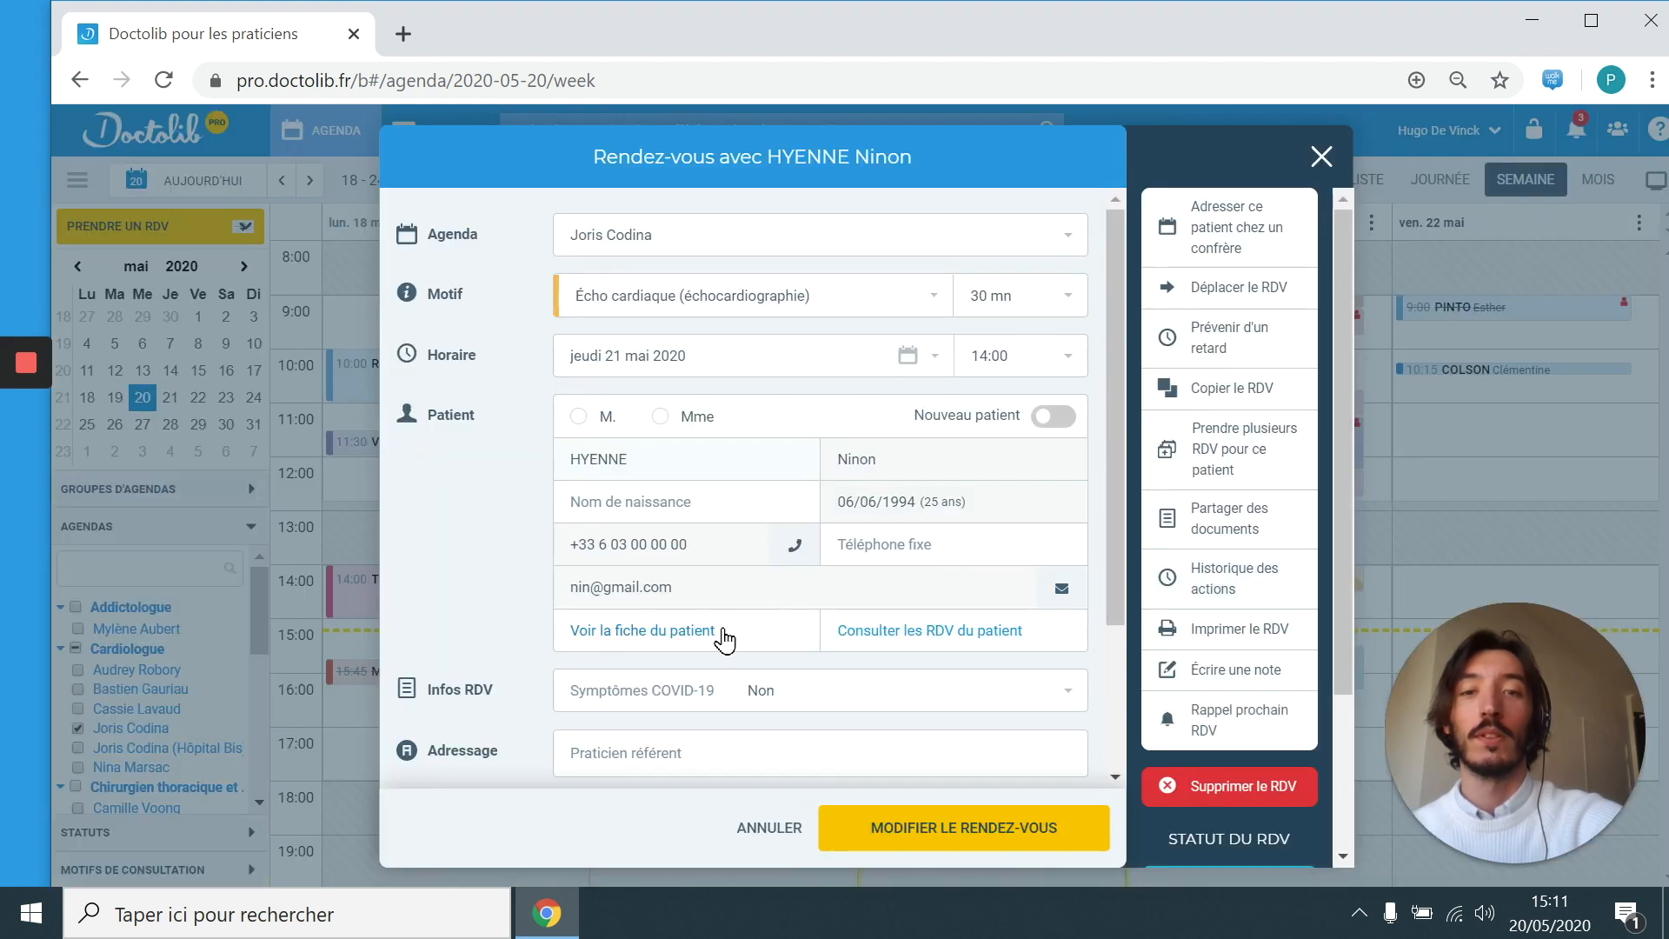
{"action": "left_click", "coordinate": [692, 631]}
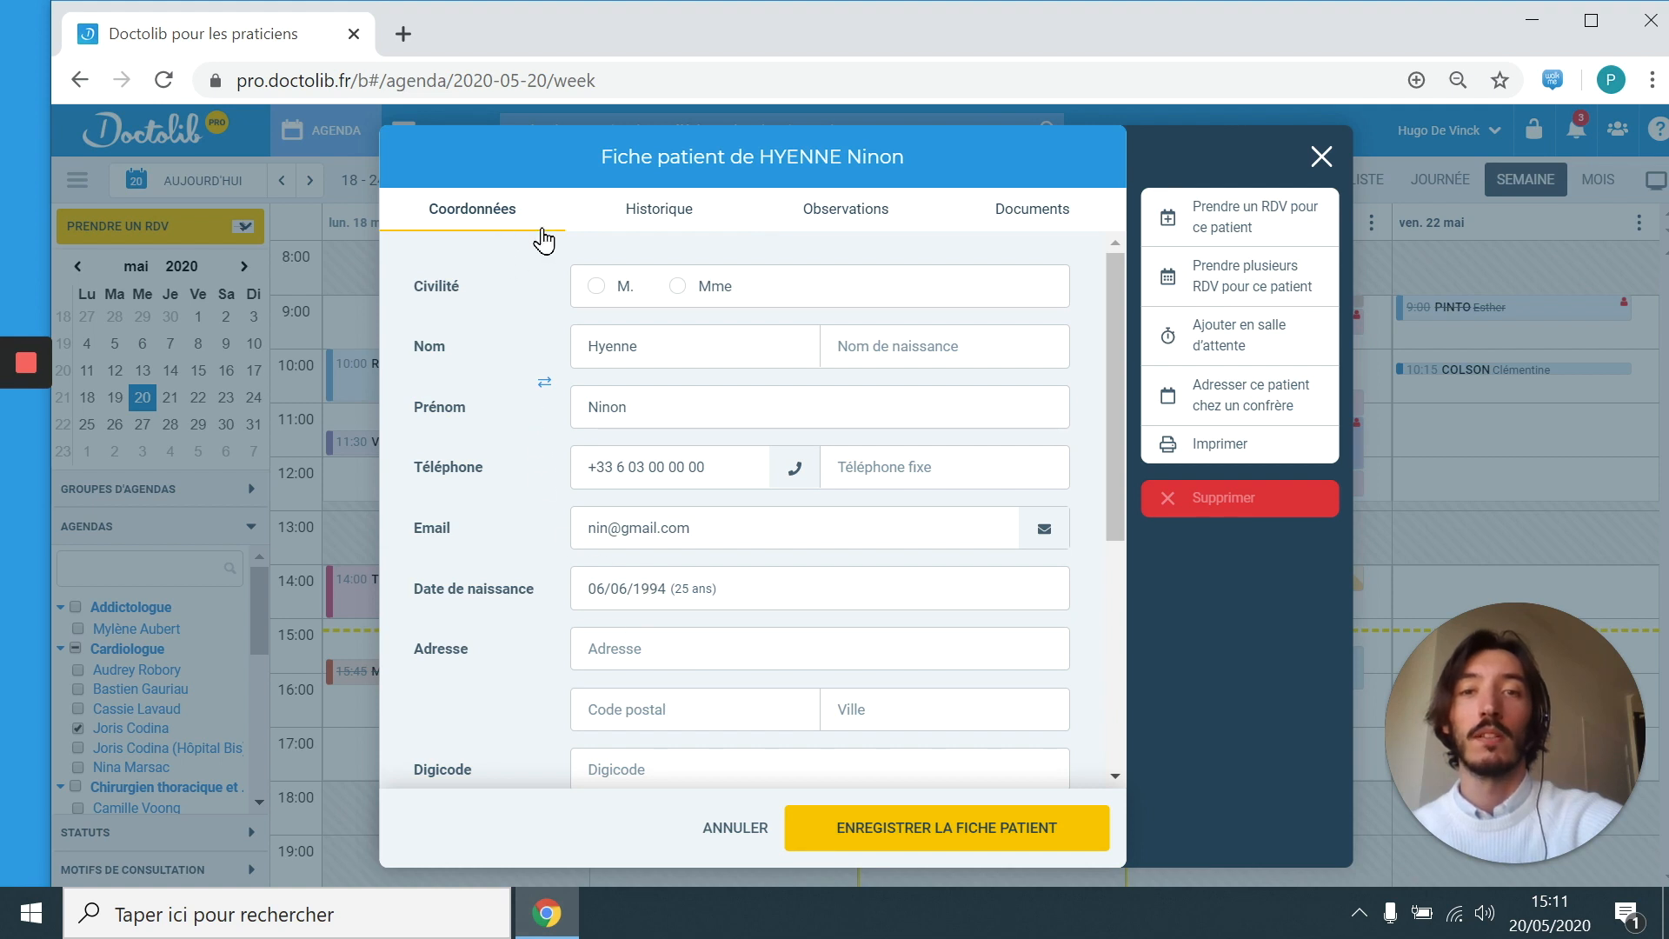
Step: Review the patient's Historique, Observations and Documents tabs, then close the record
{"action": "left_click", "coordinate": [668, 235]}
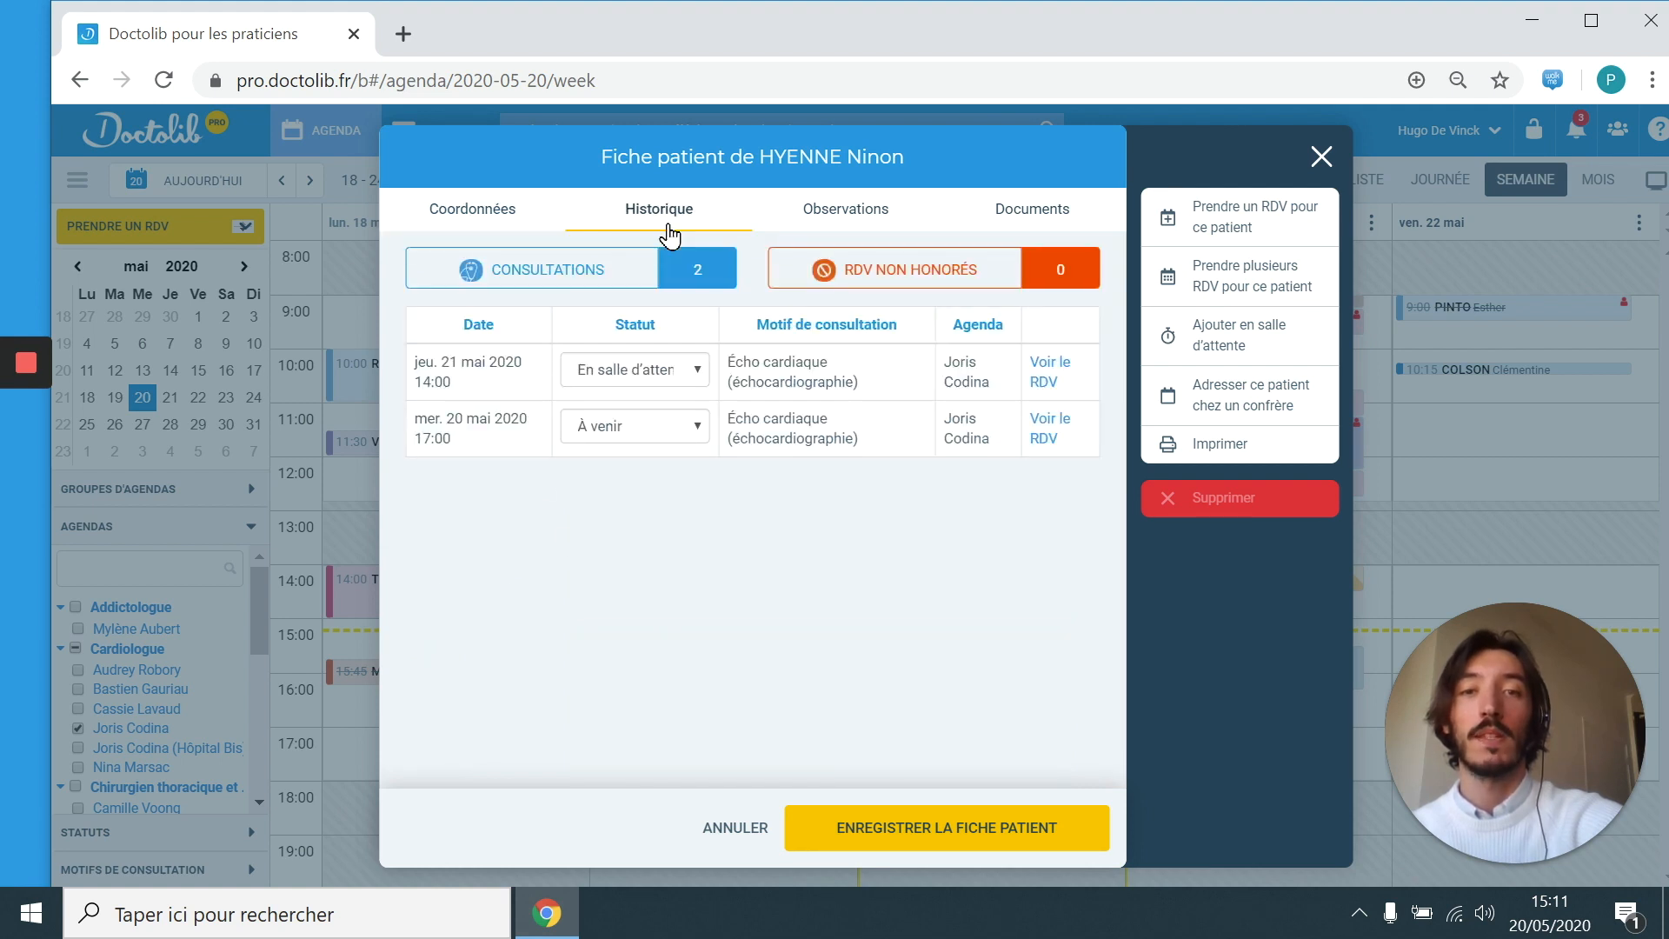
{"action": "left_click", "coordinate": [843, 227]}
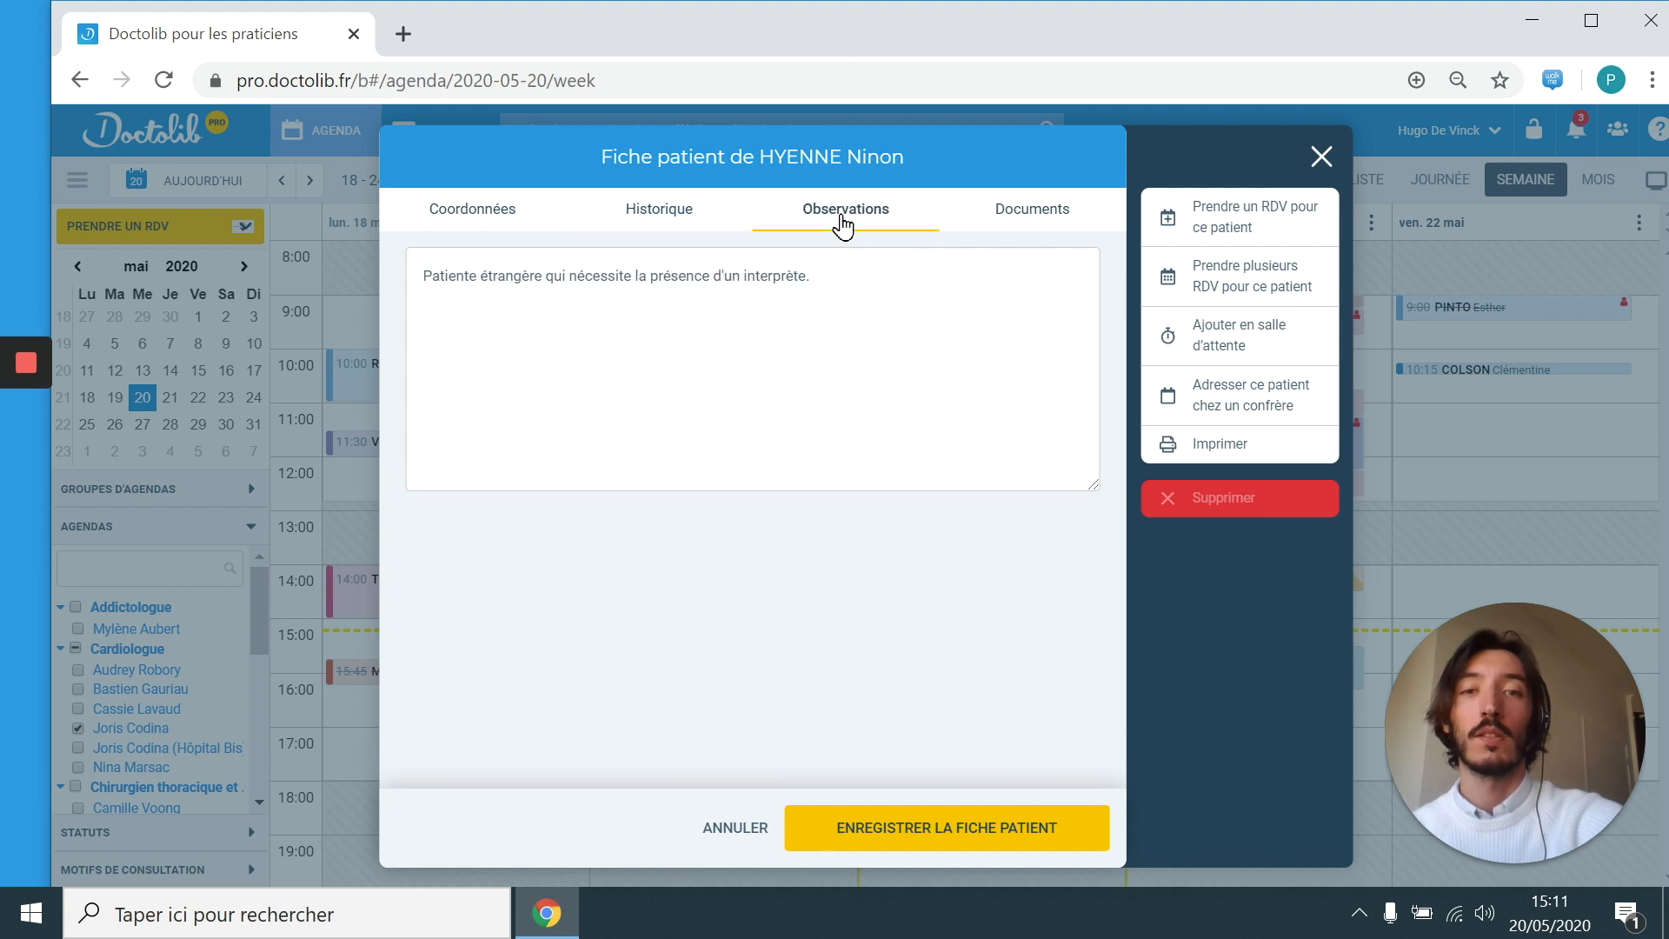
{"action": "left_click", "coordinate": [1017, 222]}
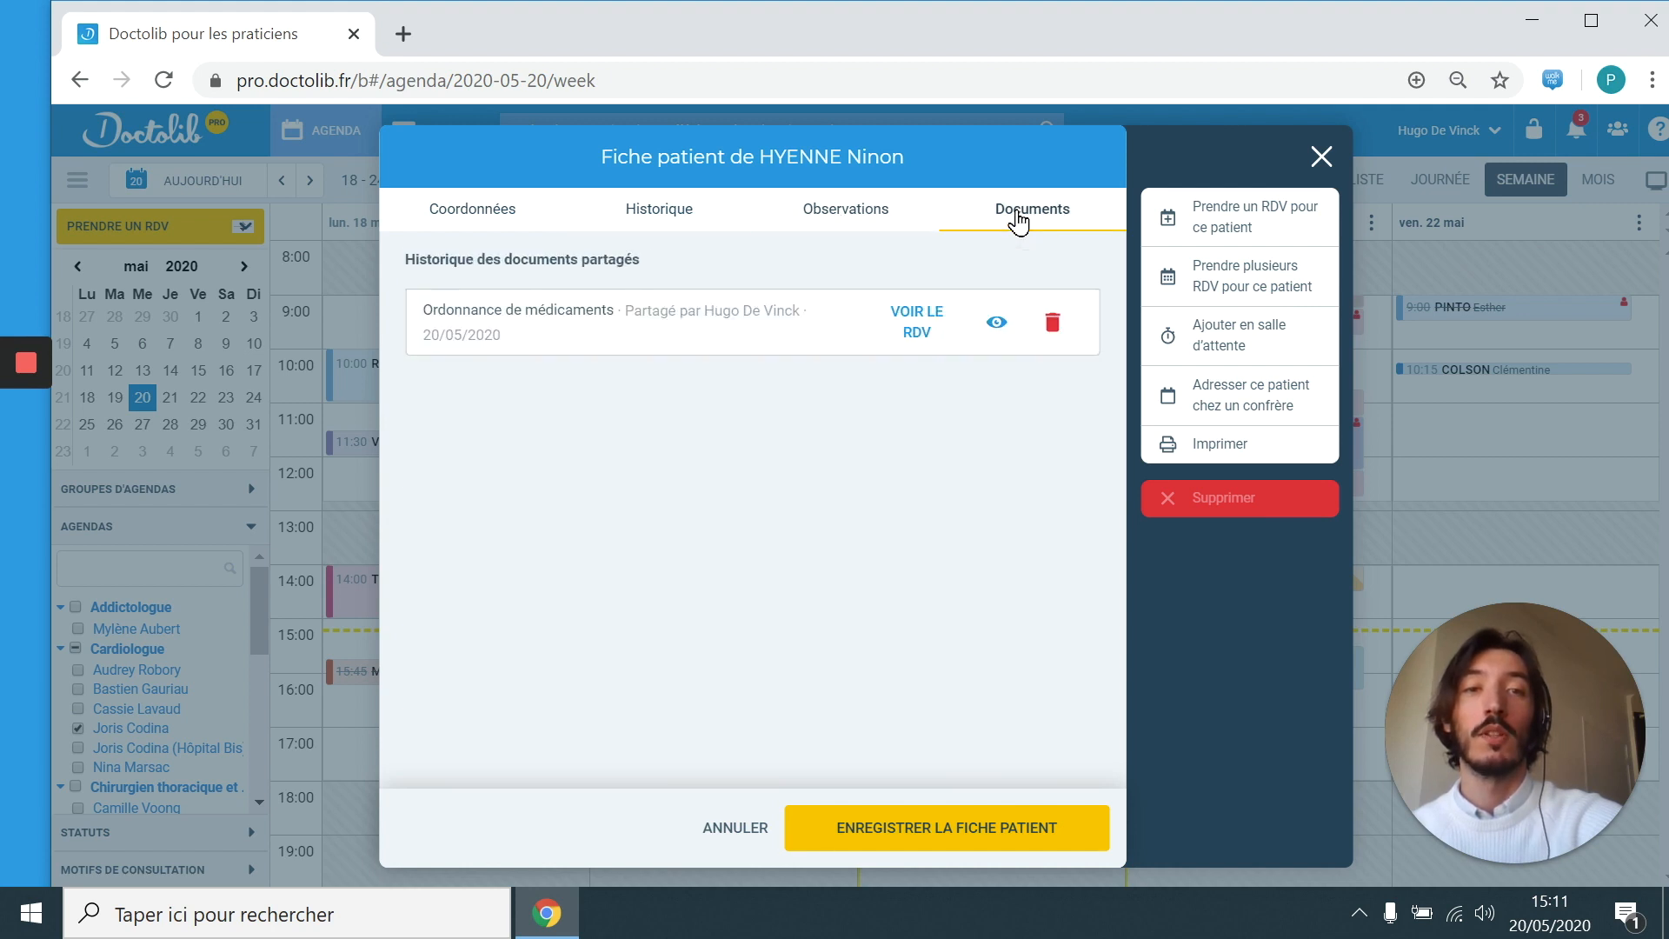
{"action": "left_click", "coordinate": [1320, 158]}
Step: Close the appointment dialog and search the patient by surname, choosing the matching result
{"action": "left_click", "coordinate": [1320, 158]}
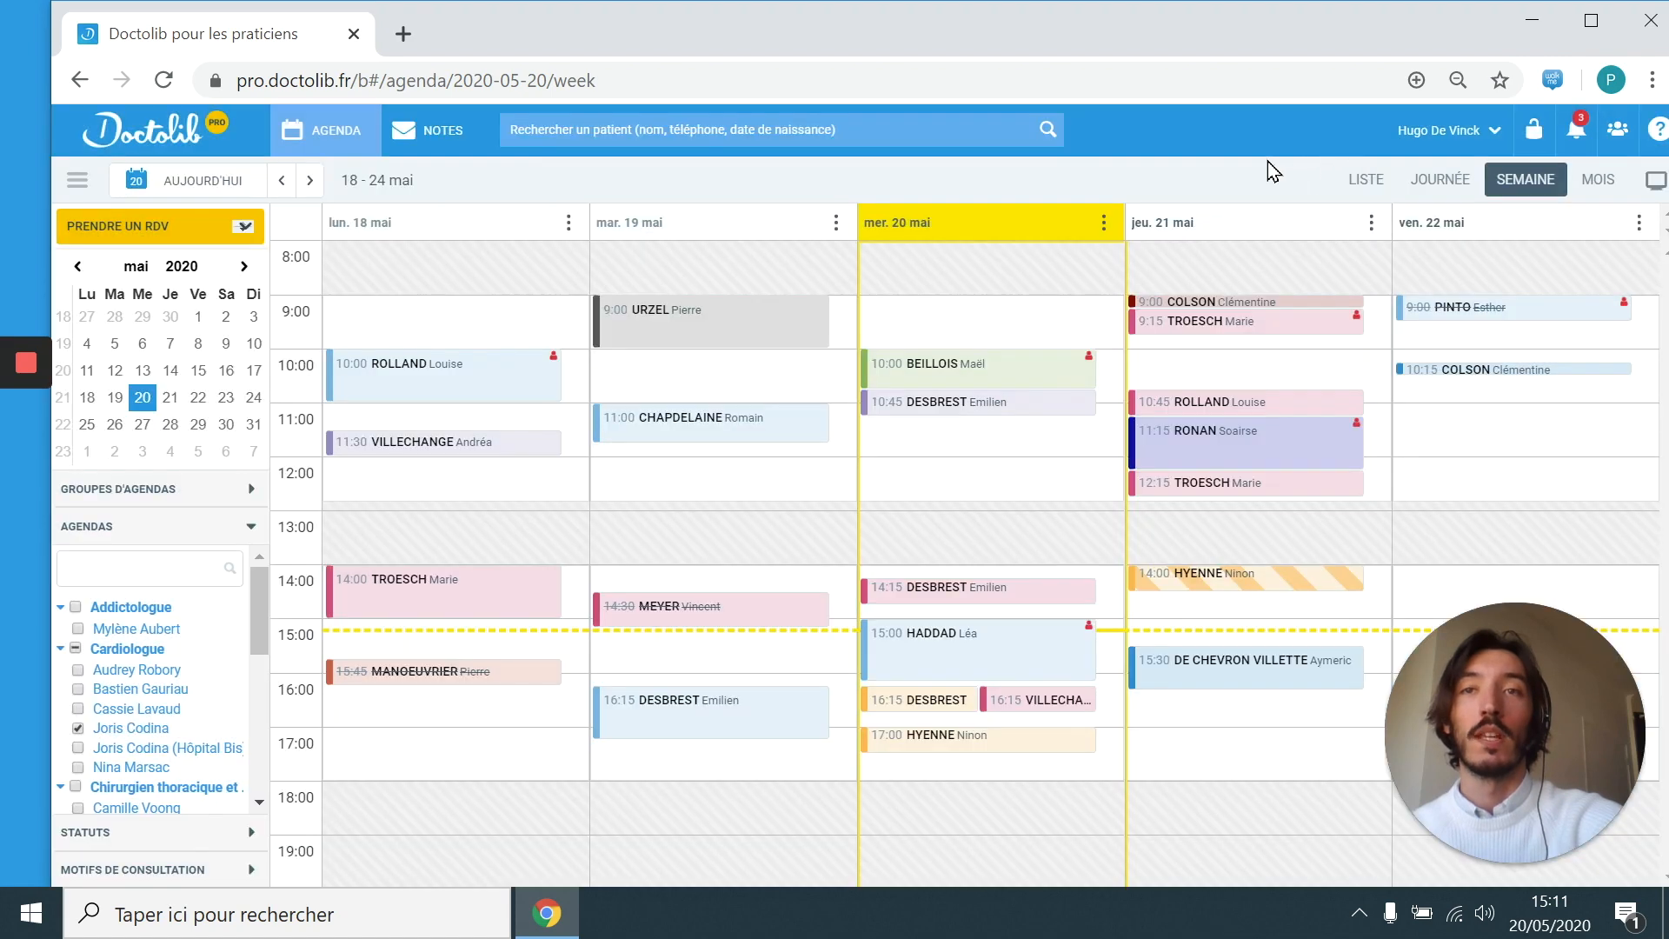
{"action": "left_click", "coordinate": [896, 136]}
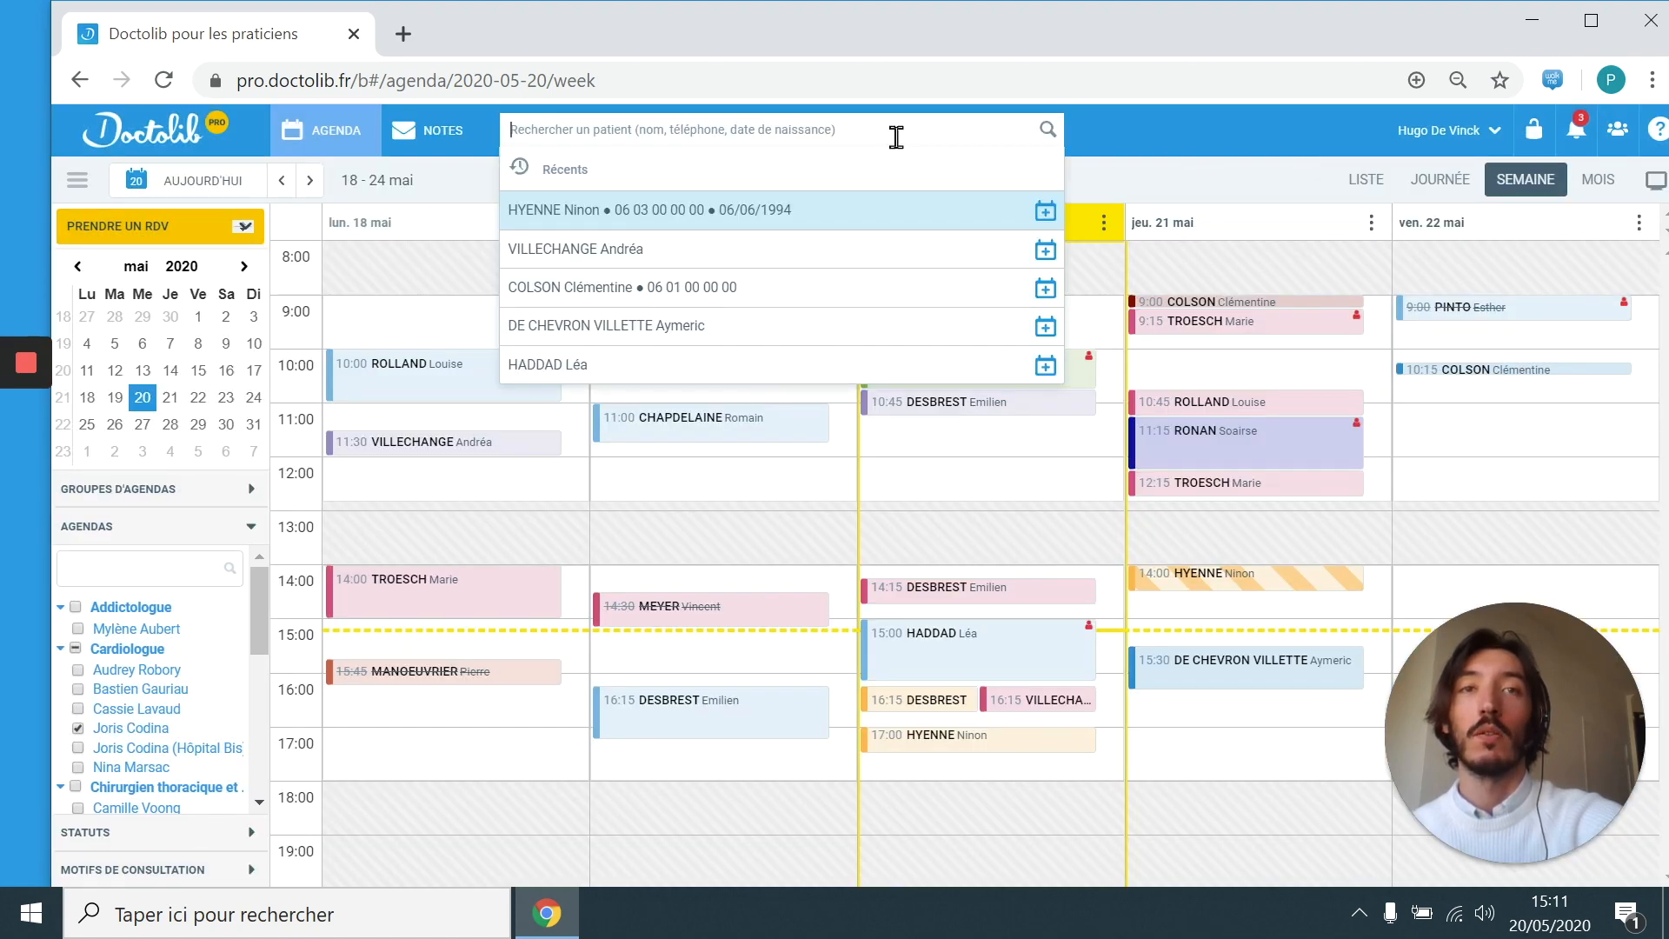
{"action": "type", "text": "HYENNE"}
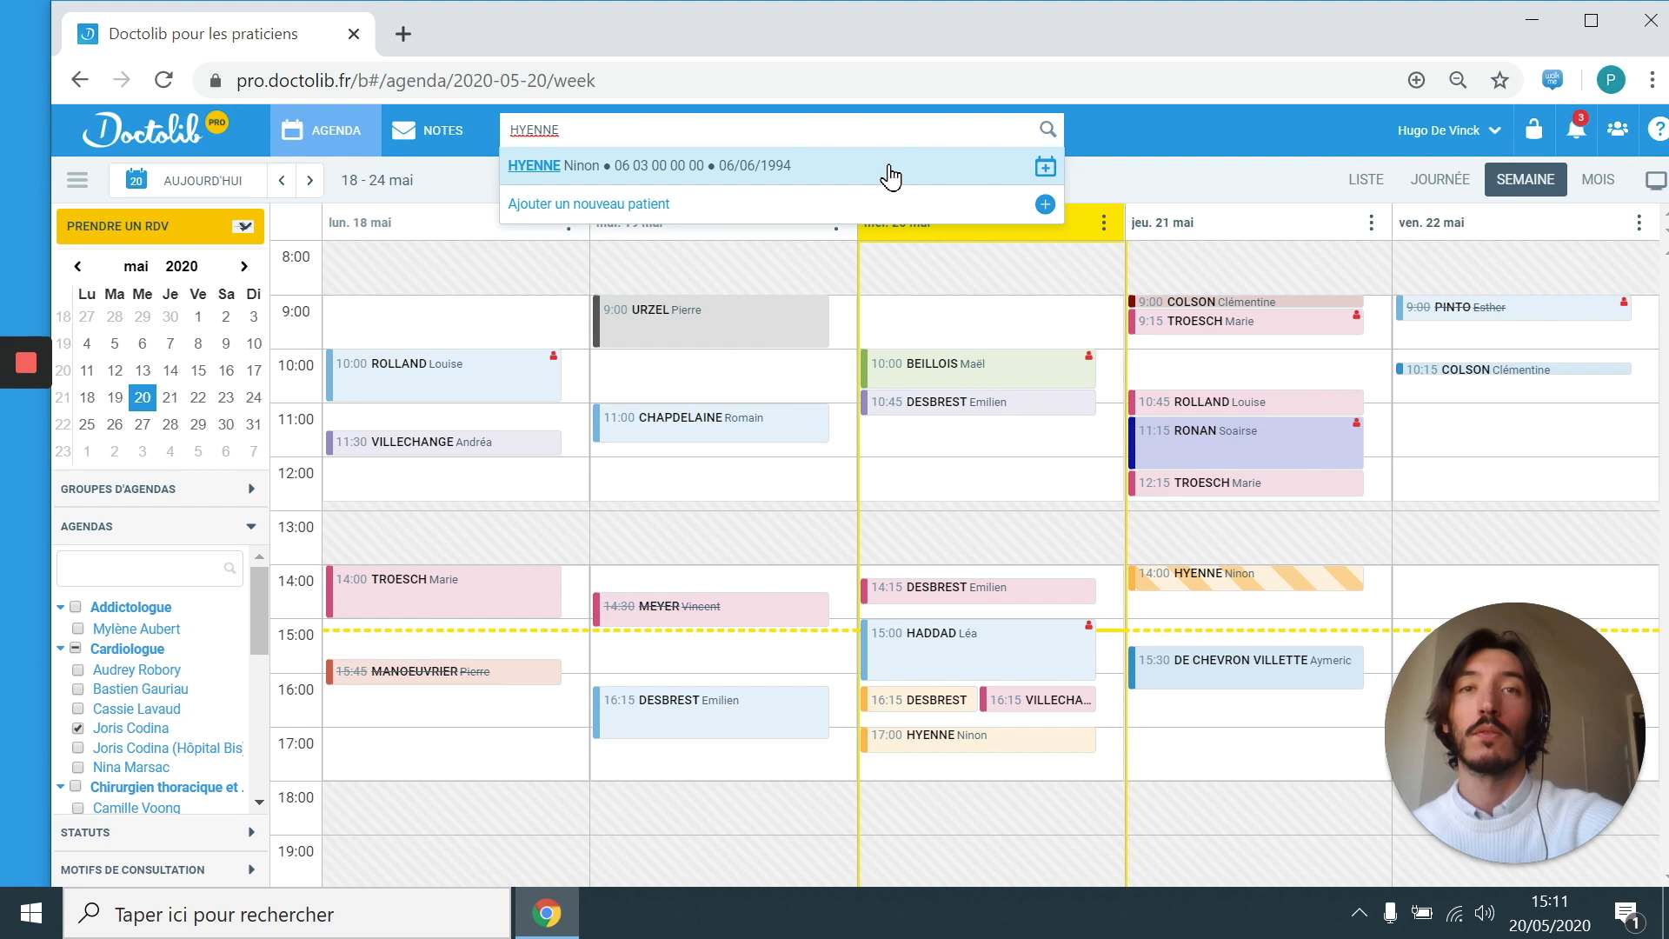
{"action": "left_click", "coordinate": [890, 176]}
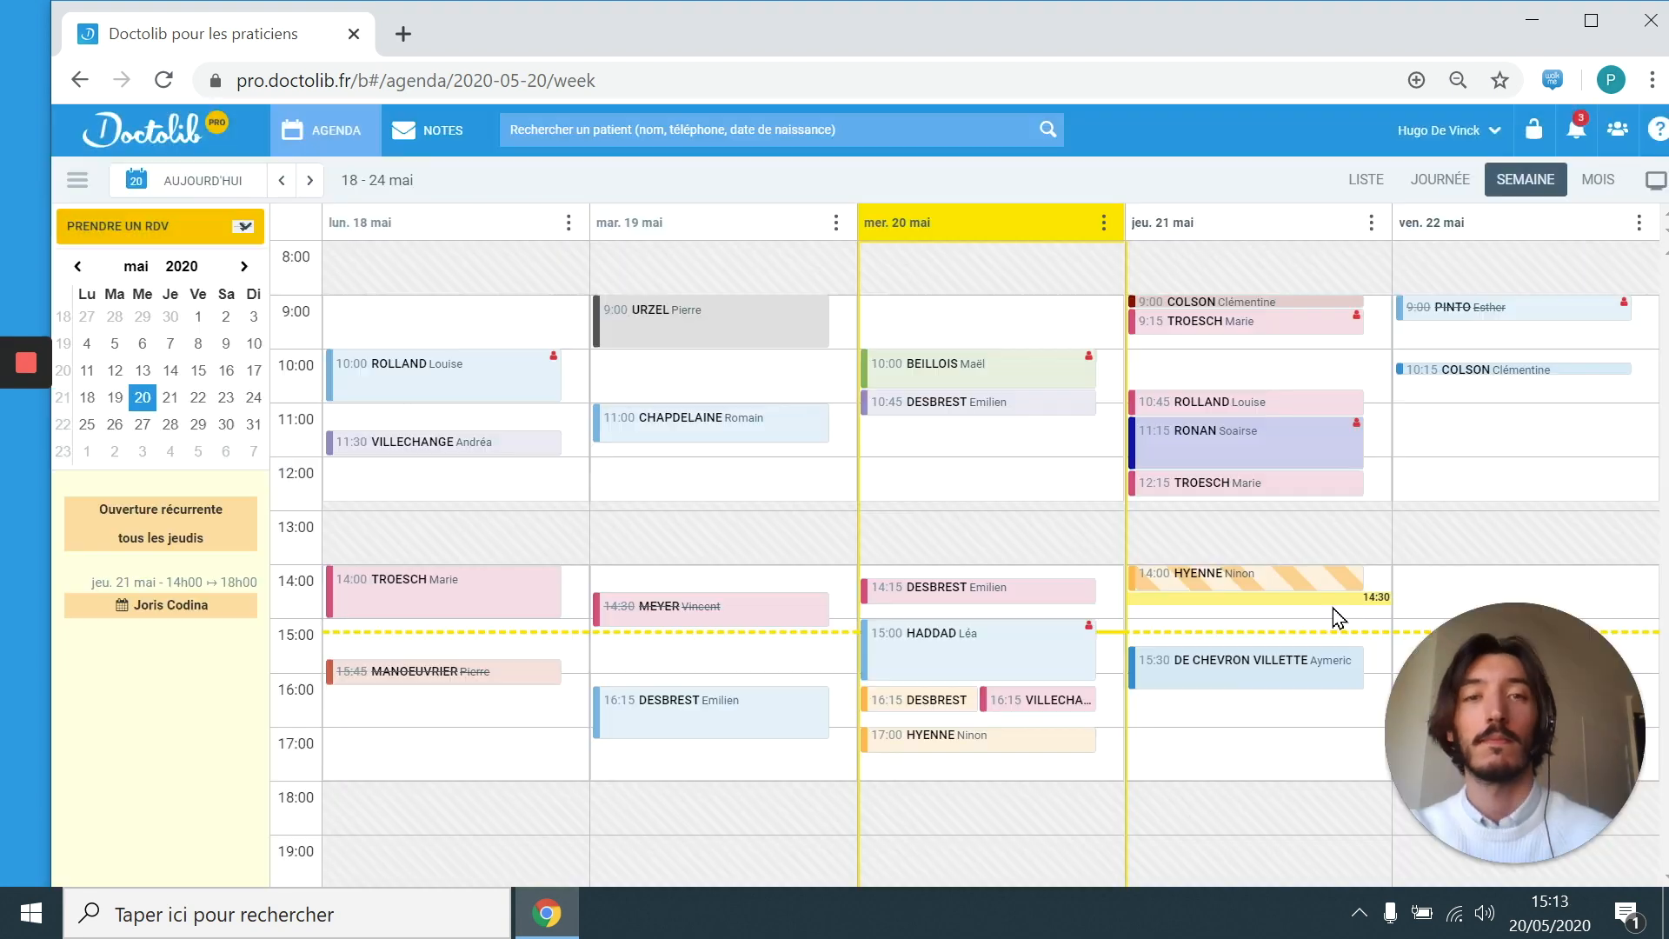